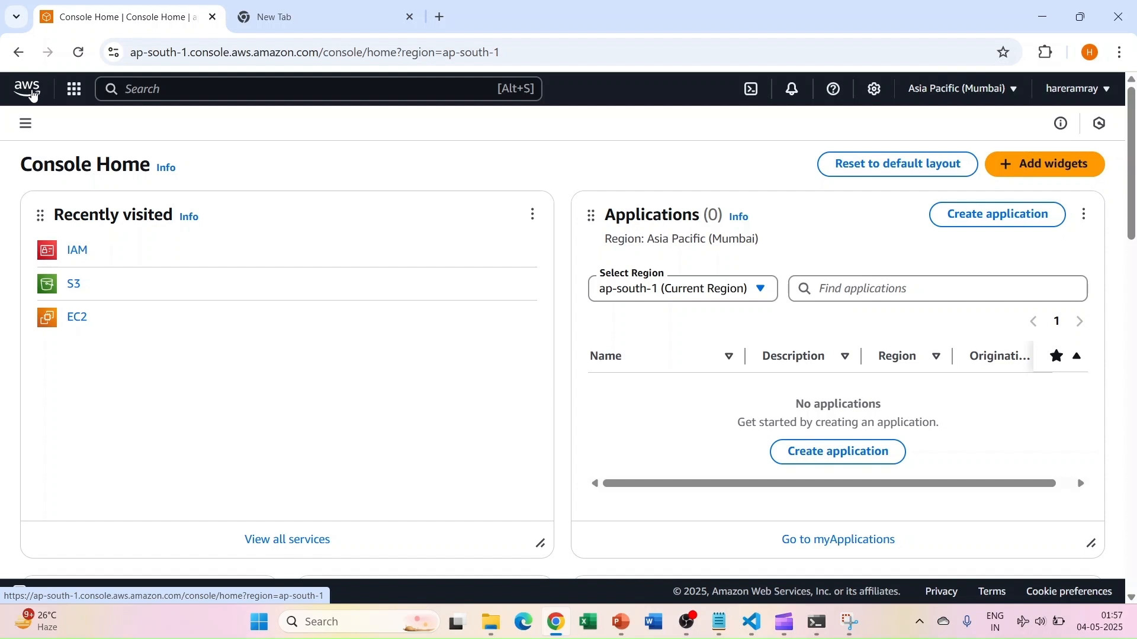
- Search the AWS console for IAM and open the IAM service
left_click(33, 94)
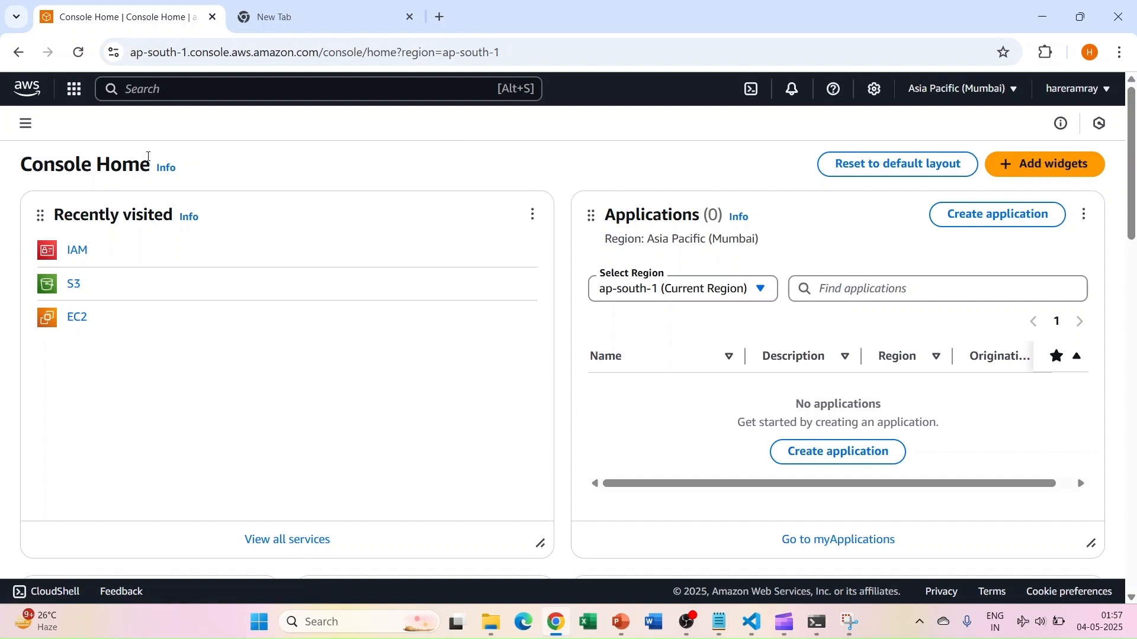
left_click(140, 92)
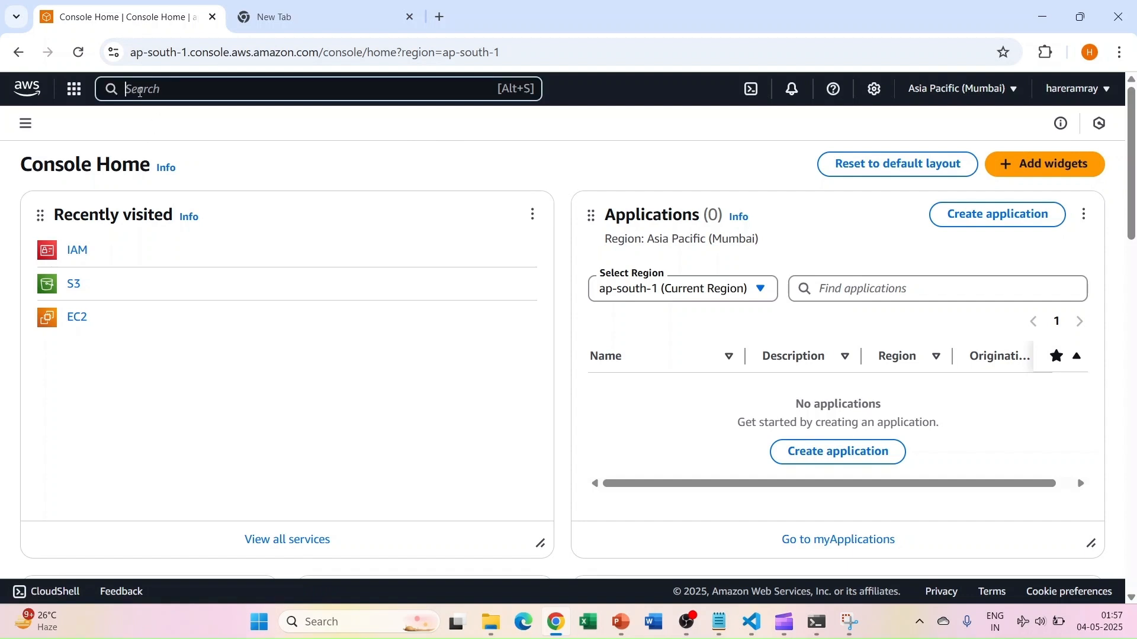
type("IM")
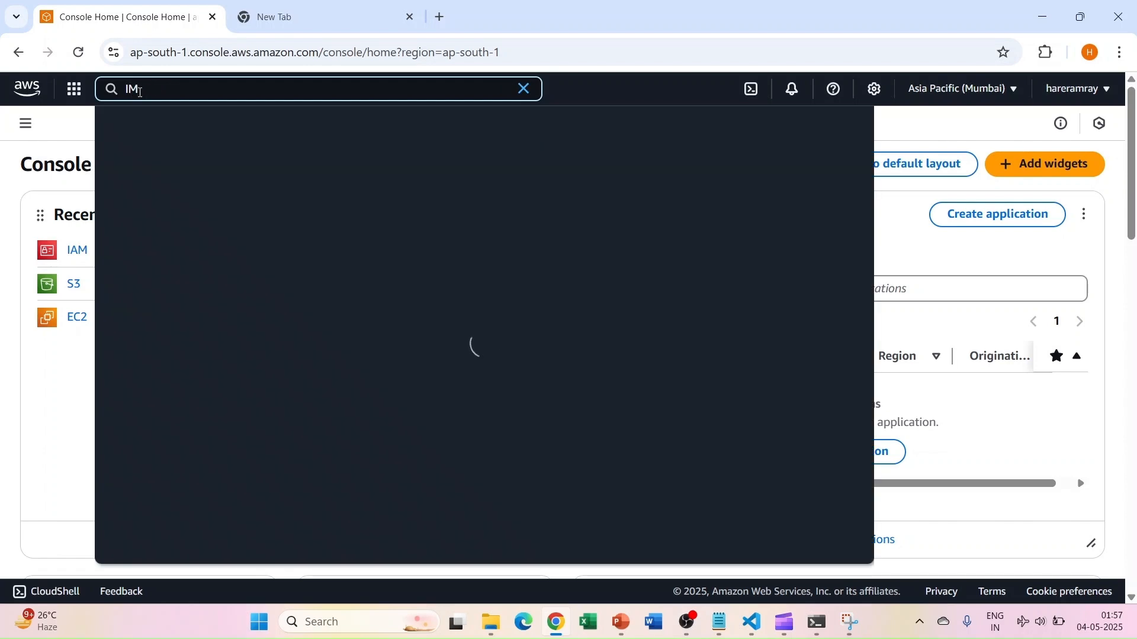
key("BackSpace")
type("IAM")
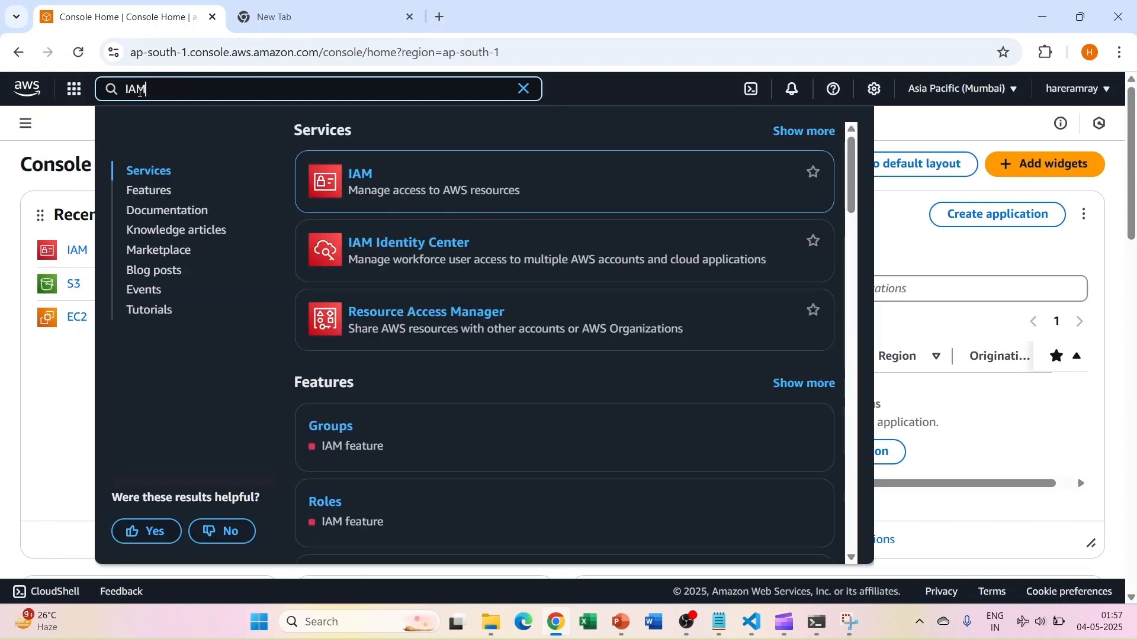
mouse_move(379, 169)
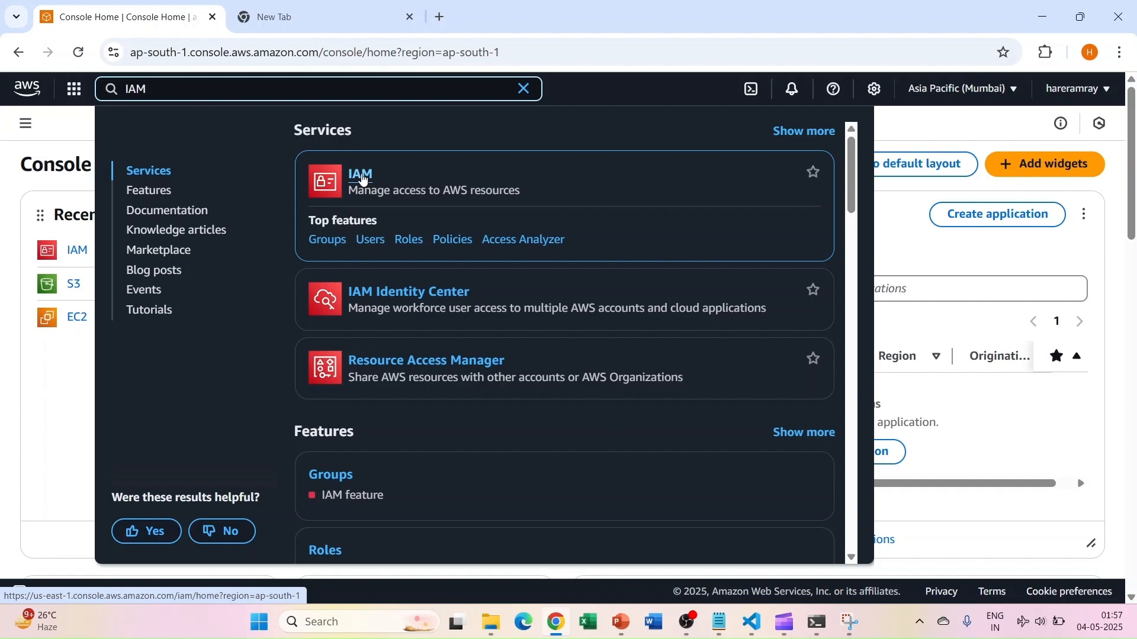
left_click(360, 177)
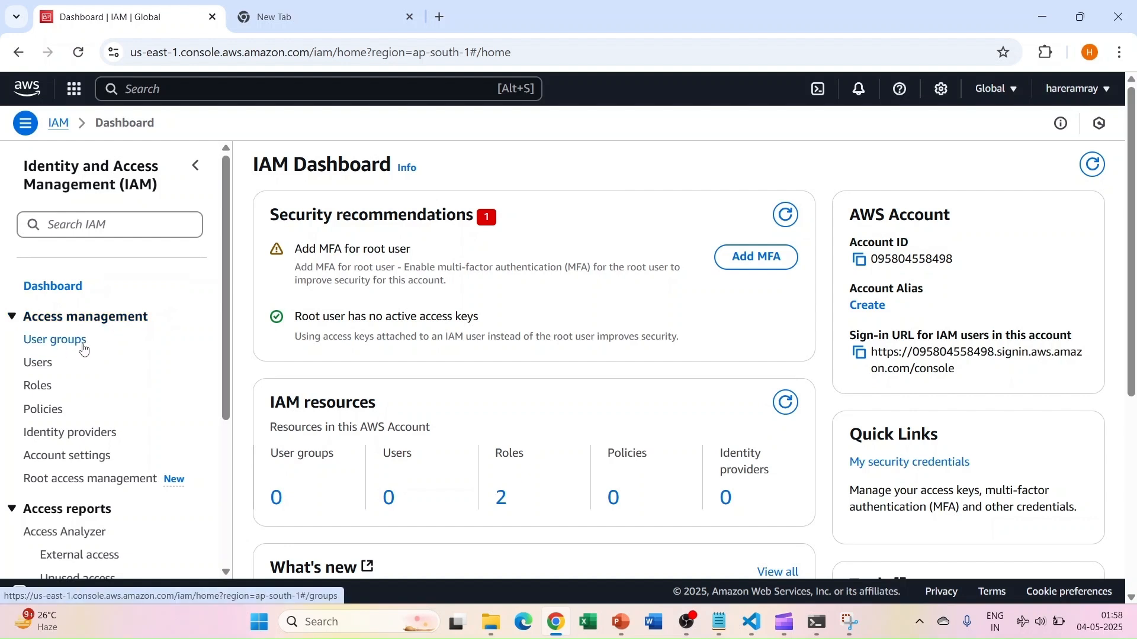
- Start creating a new IAM user, enter the user name and enable access to the AWS Management Console
left_click(46, 367)
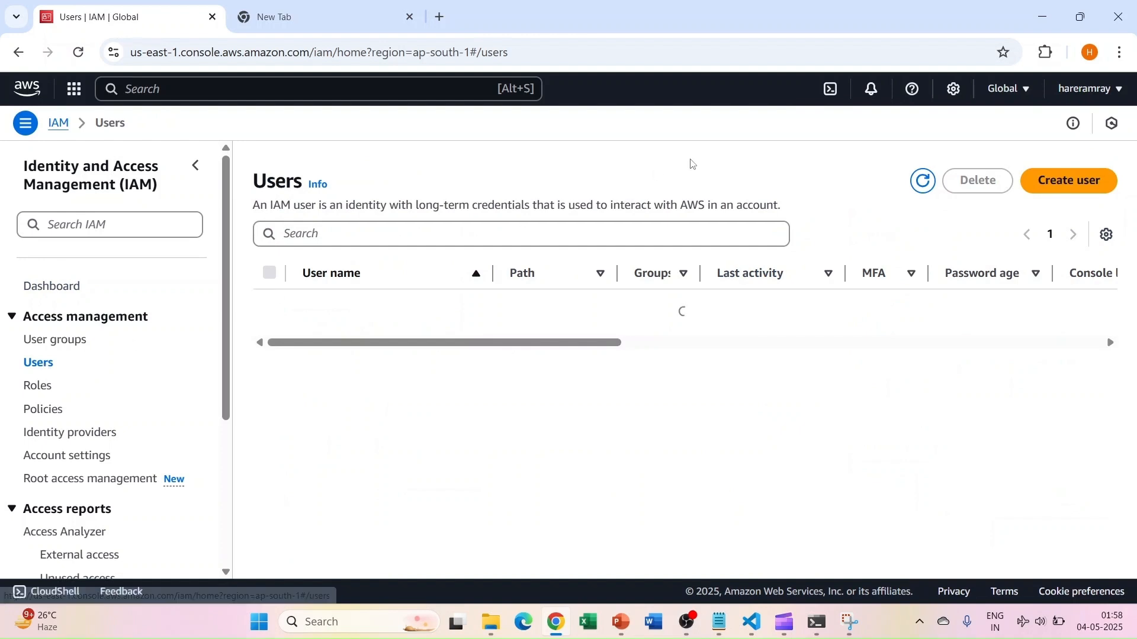
left_click(1071, 184)
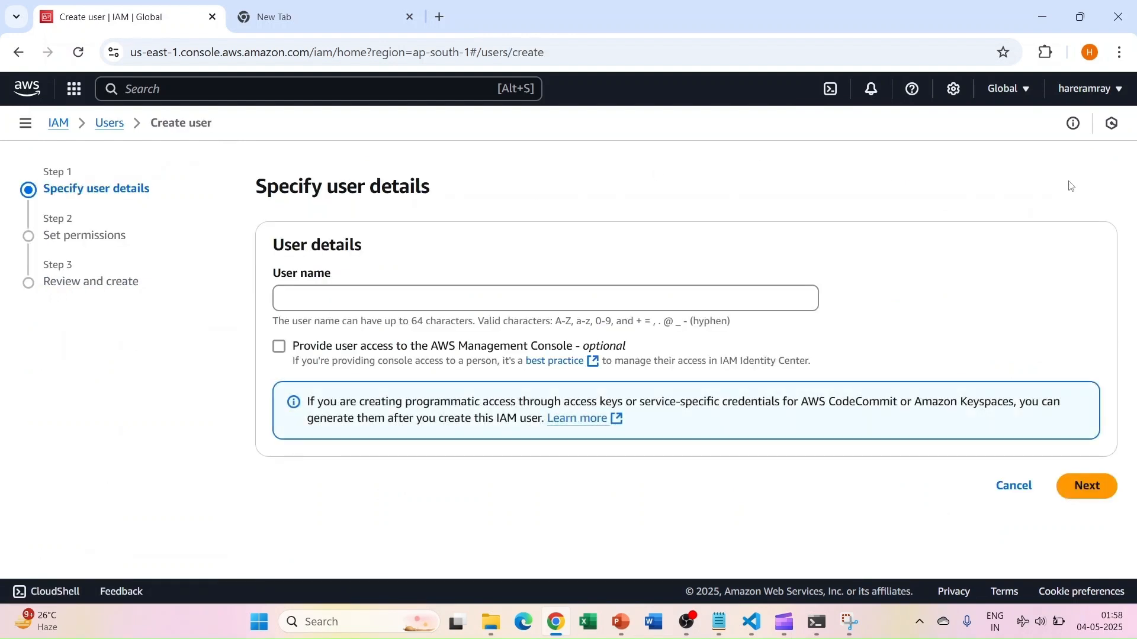
left_click(415, 297)
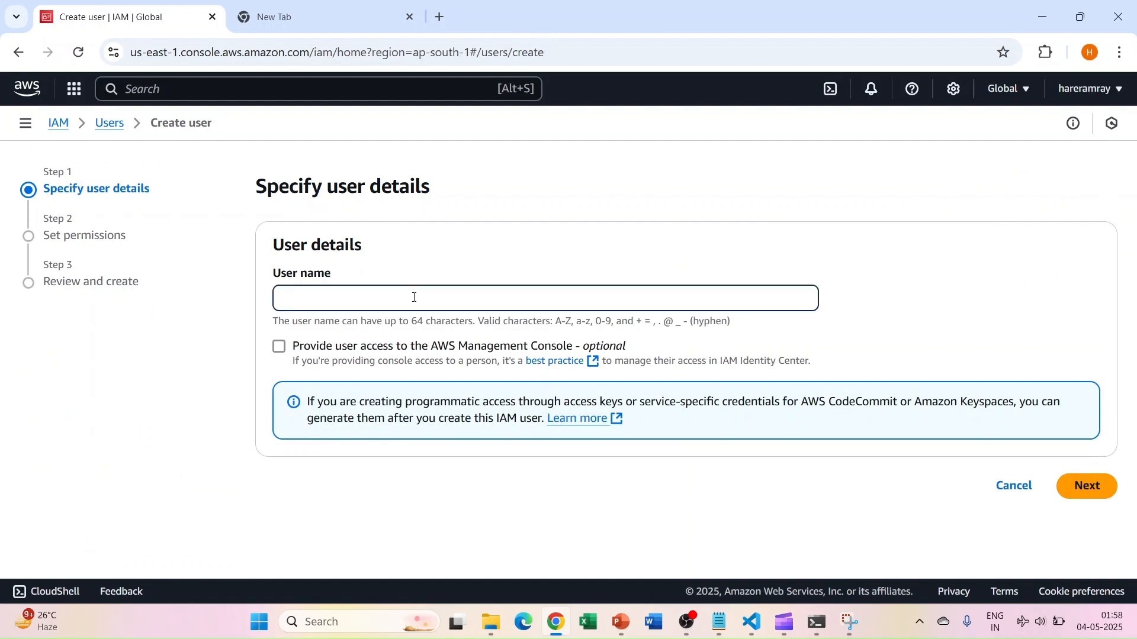
type("HareramTest")
left_click(280, 347)
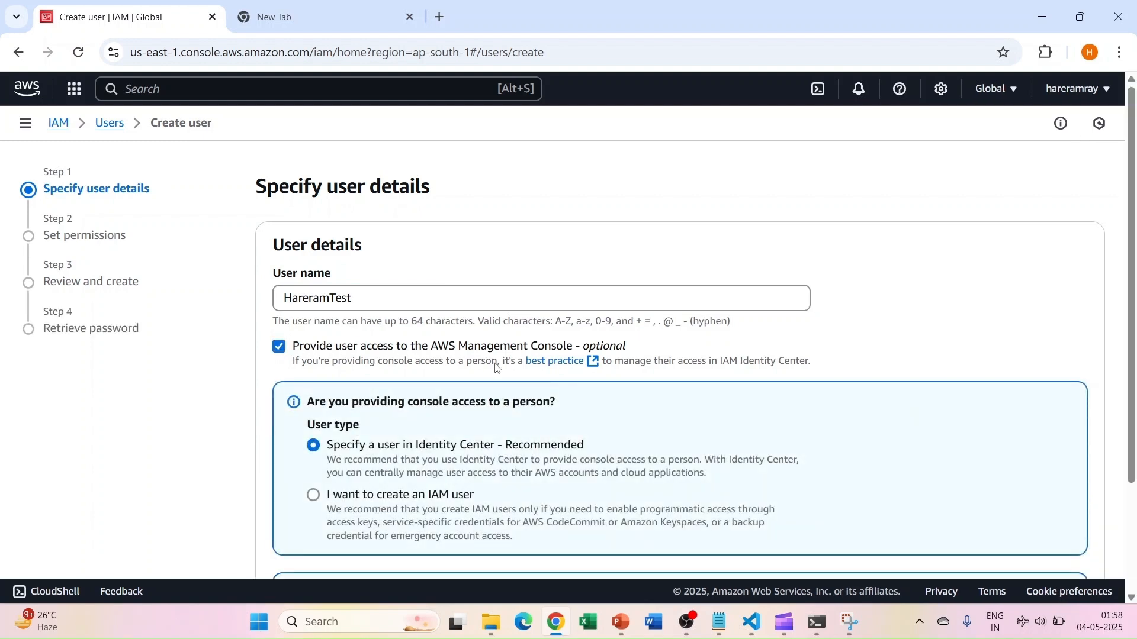
- Set the user type to IAM user, keep the autogenerated password with a reset at next sign-in, and proceed to the permissions
scroll(497, 365, "down", 2)
scroll(496, 368, "down", 2)
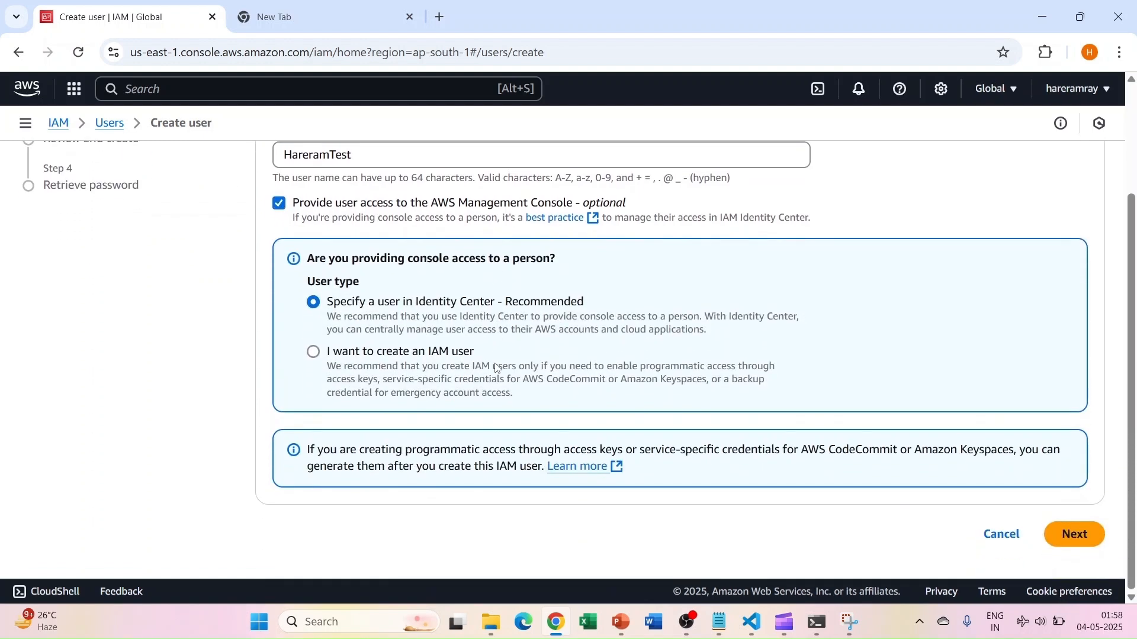
left_click(314, 352)
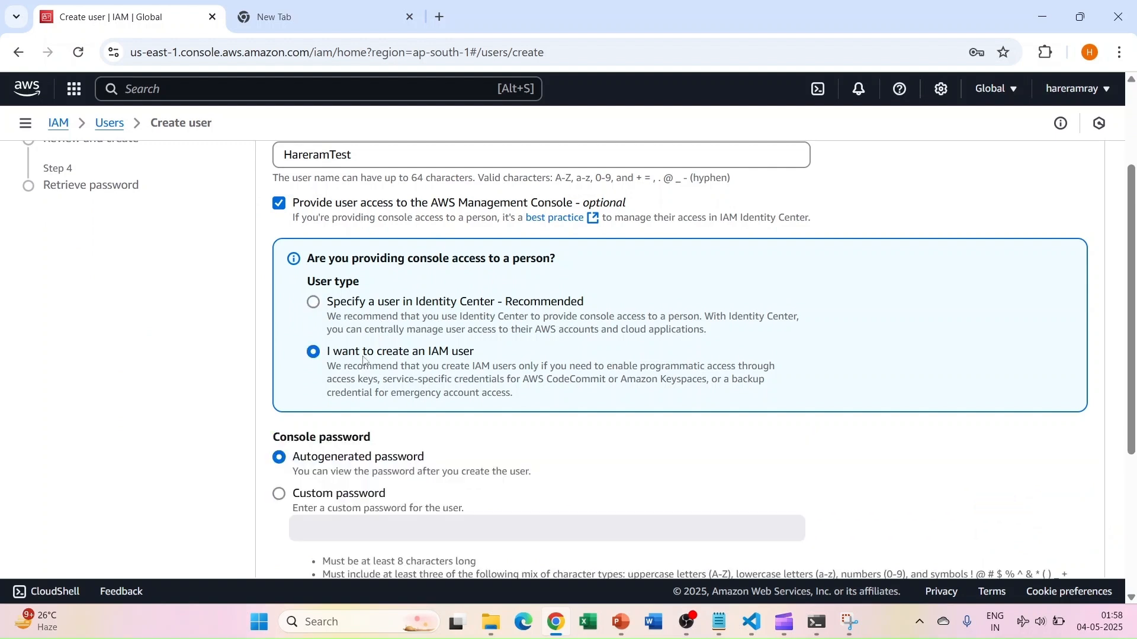
scroll(461, 392, "down", 2)
scroll(461, 391, "down", 3)
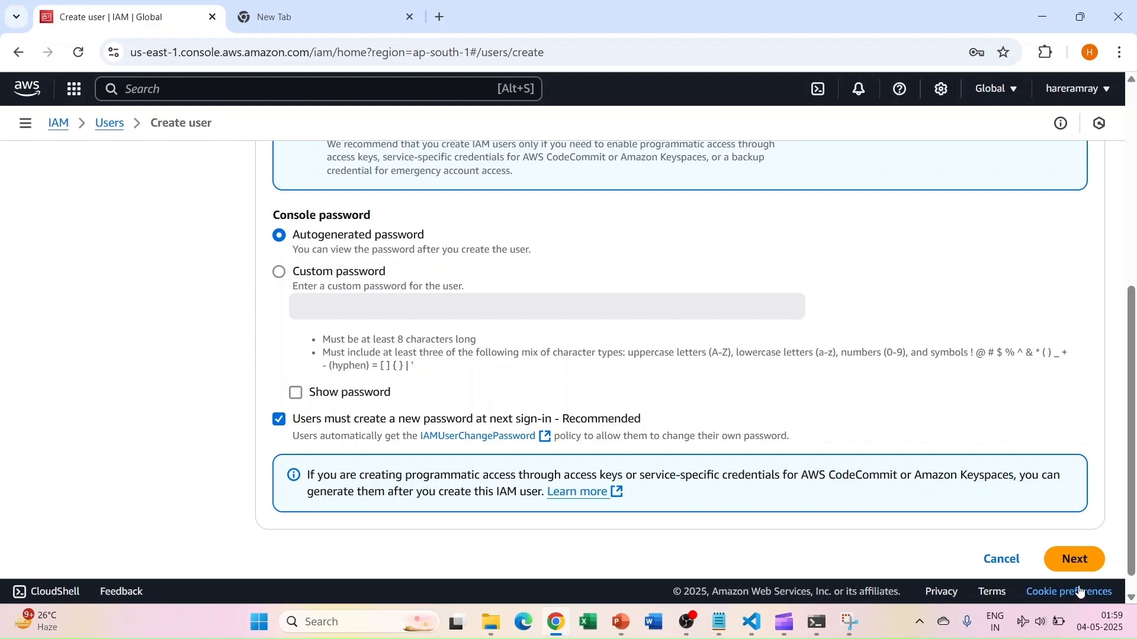
left_click(1073, 557)
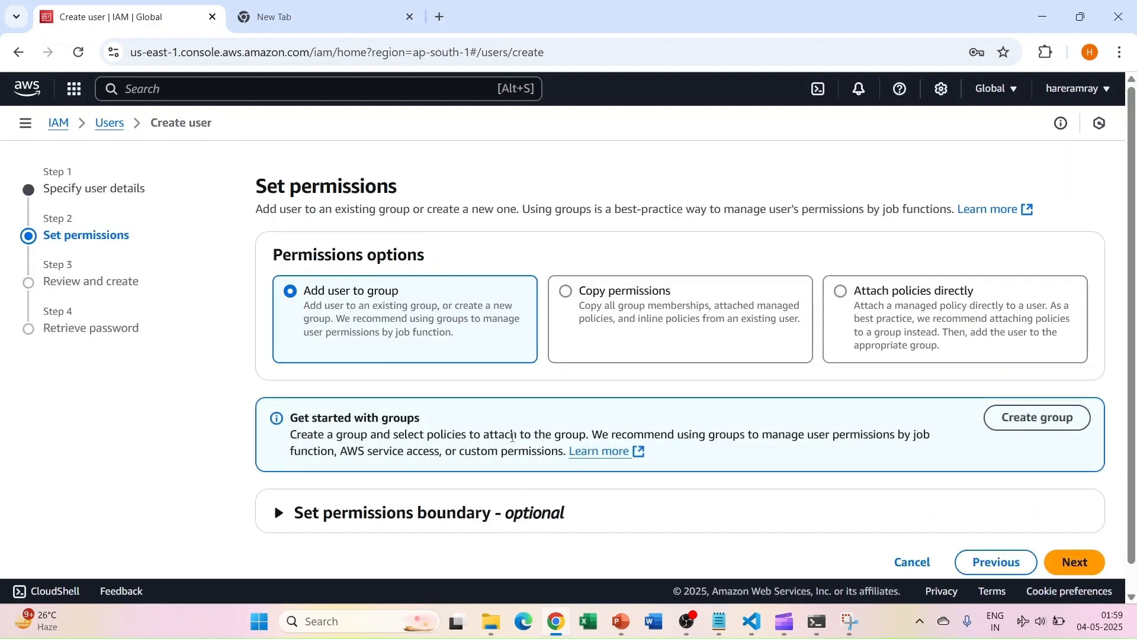
- Enable the use of a permissions boundary for the user and look through the available policies without selecting one
scroll(513, 438, "down", 1)
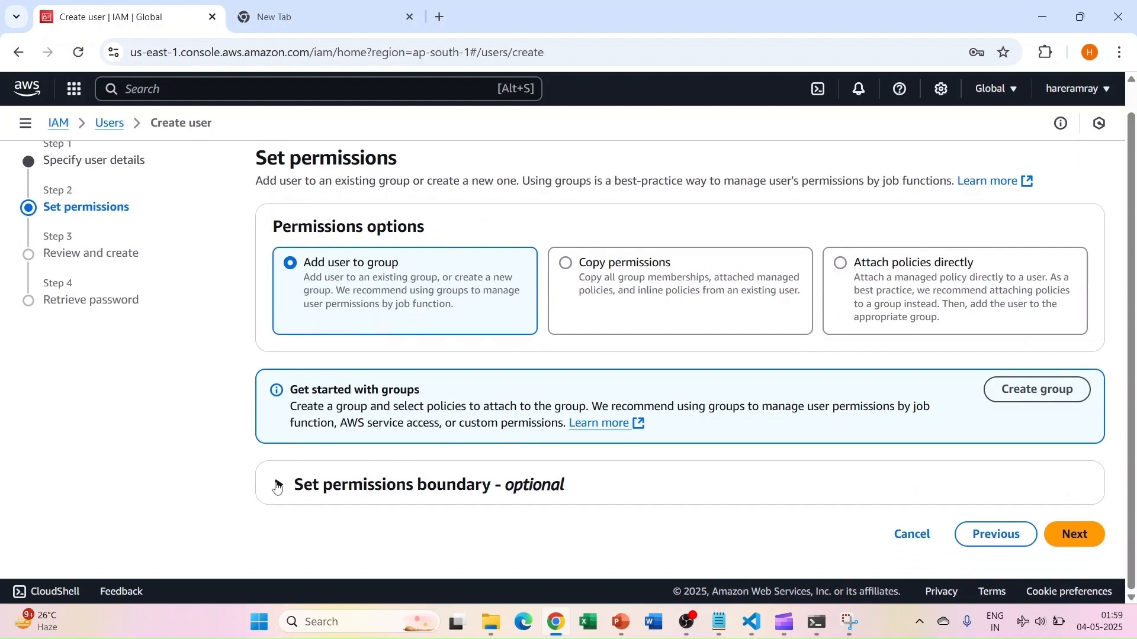
left_click(277, 486)
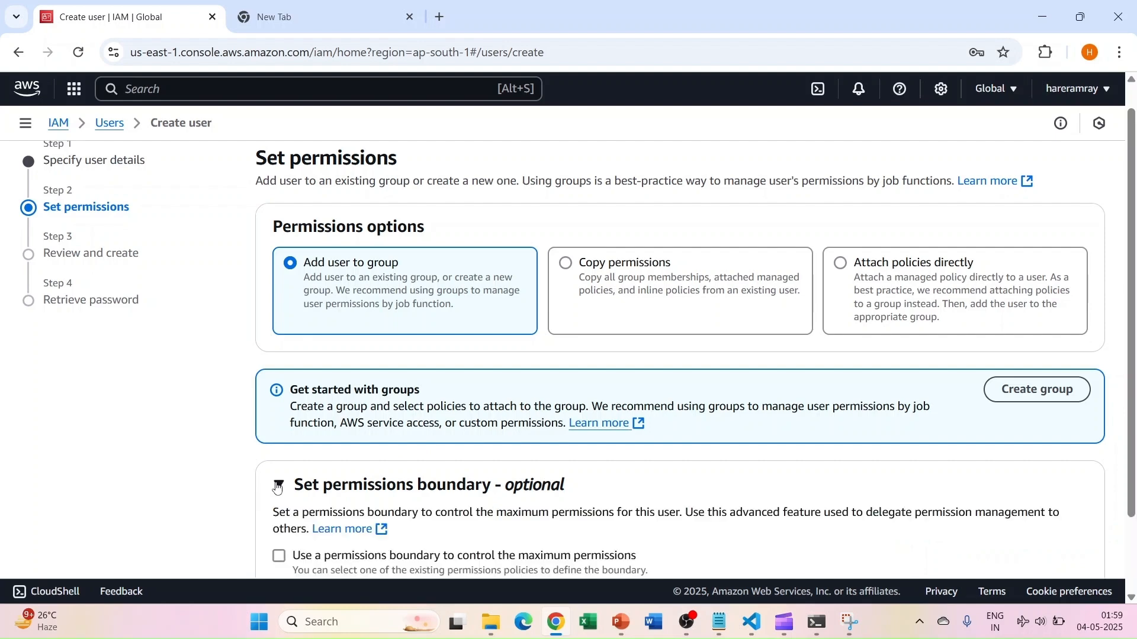
scroll(277, 488, "down", 2)
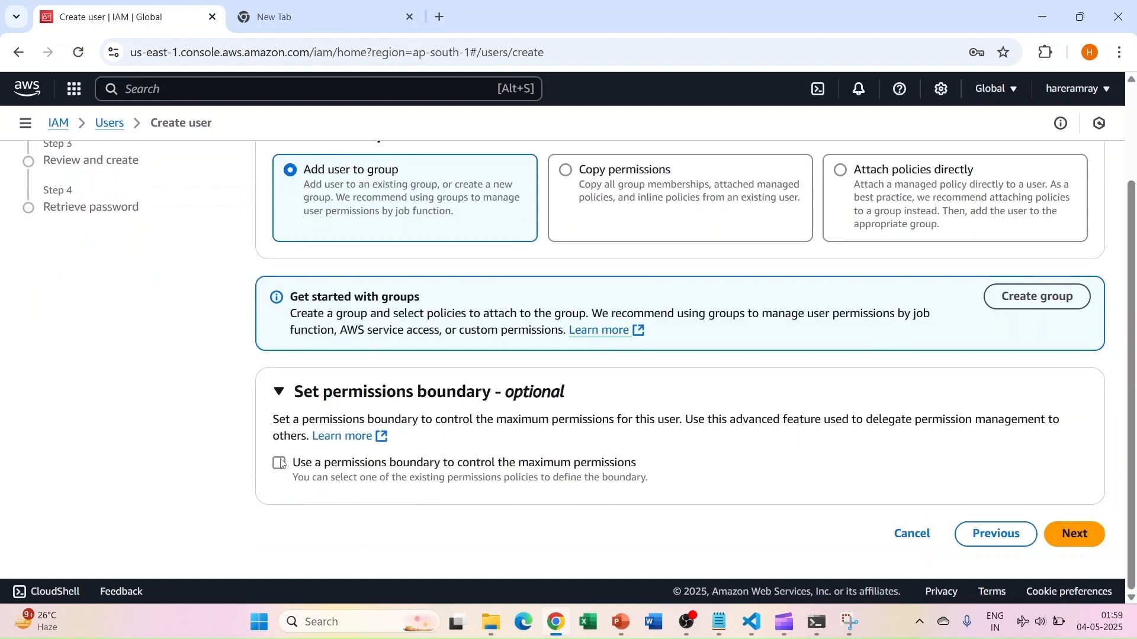
left_click(279, 463)
scroll(284, 462, "down", 4)
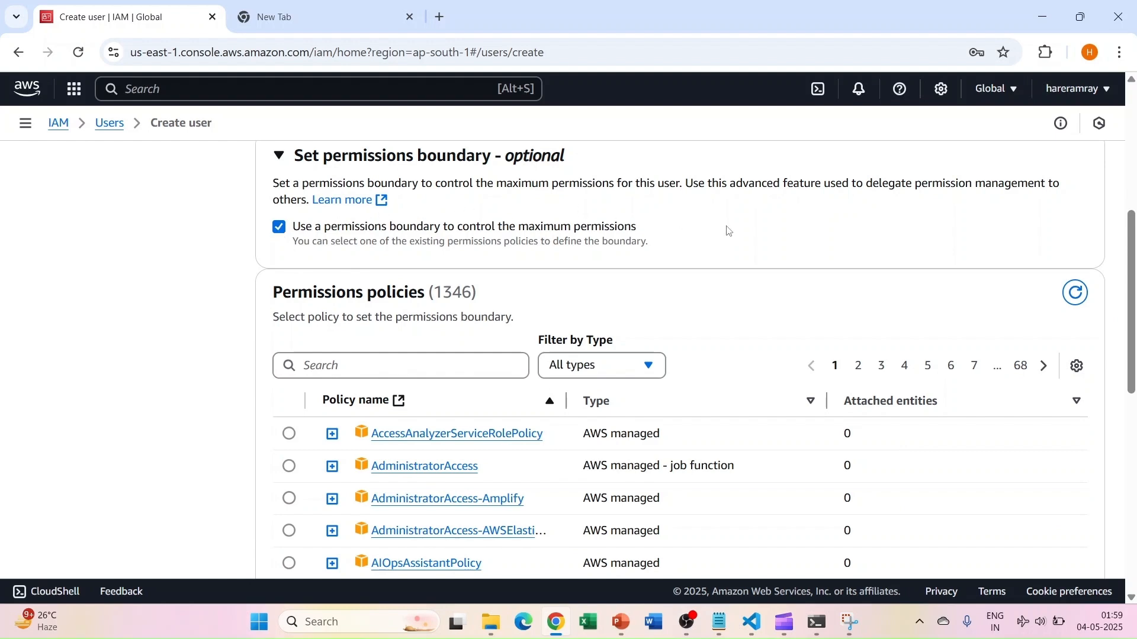
scroll(728, 229, "down", 10)
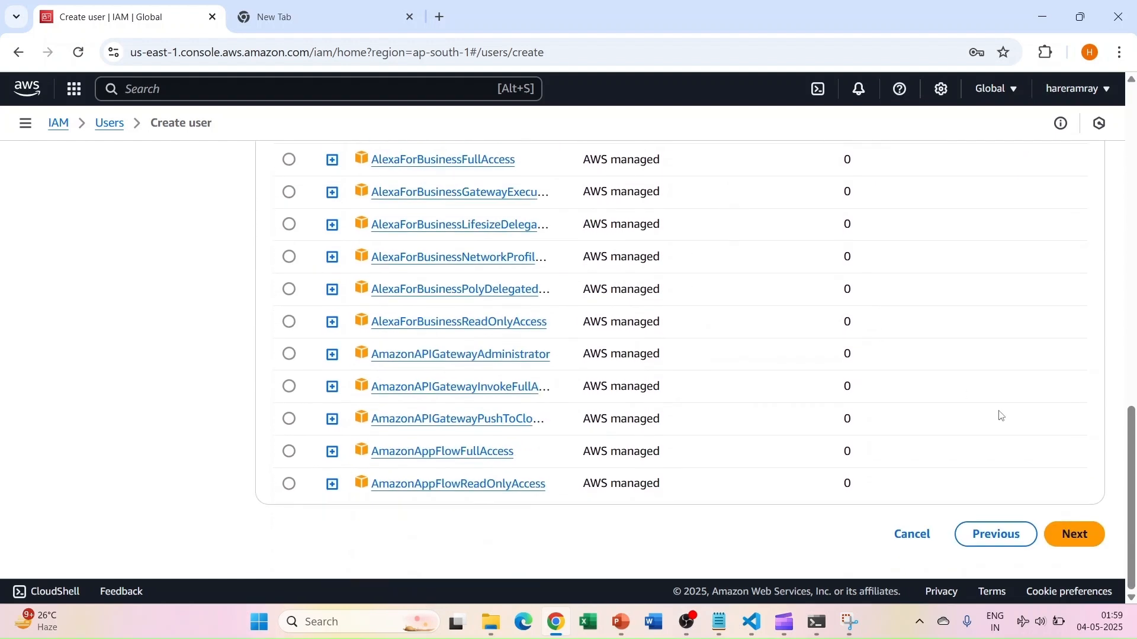
- Continue to the review without adding tags and create the user
left_click(1078, 537)
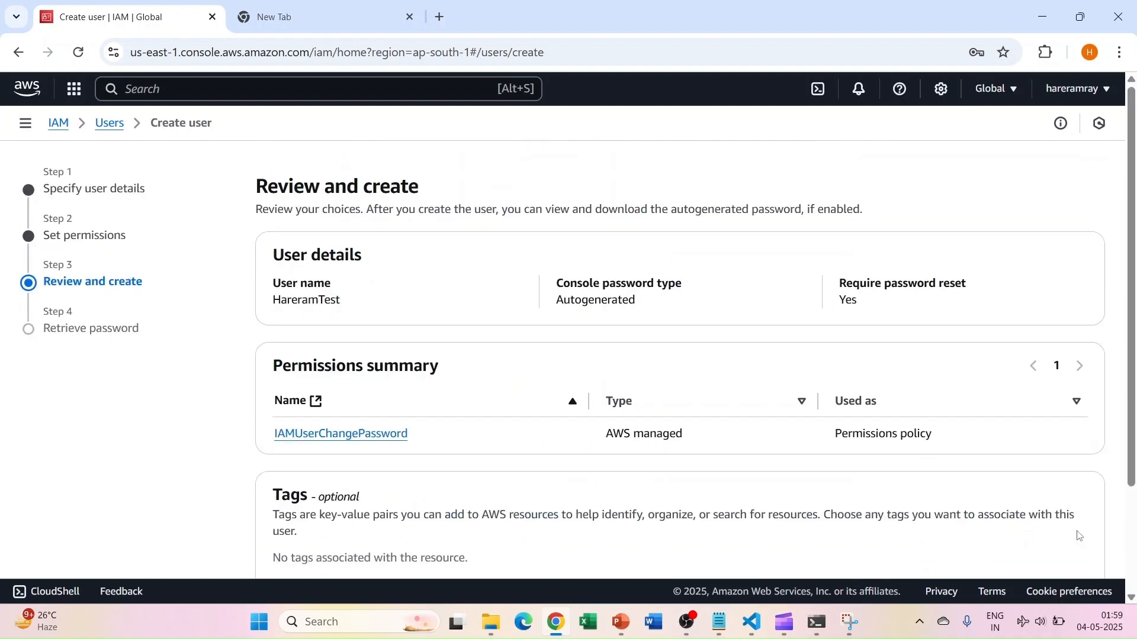
scroll(518, 442, "down", 2)
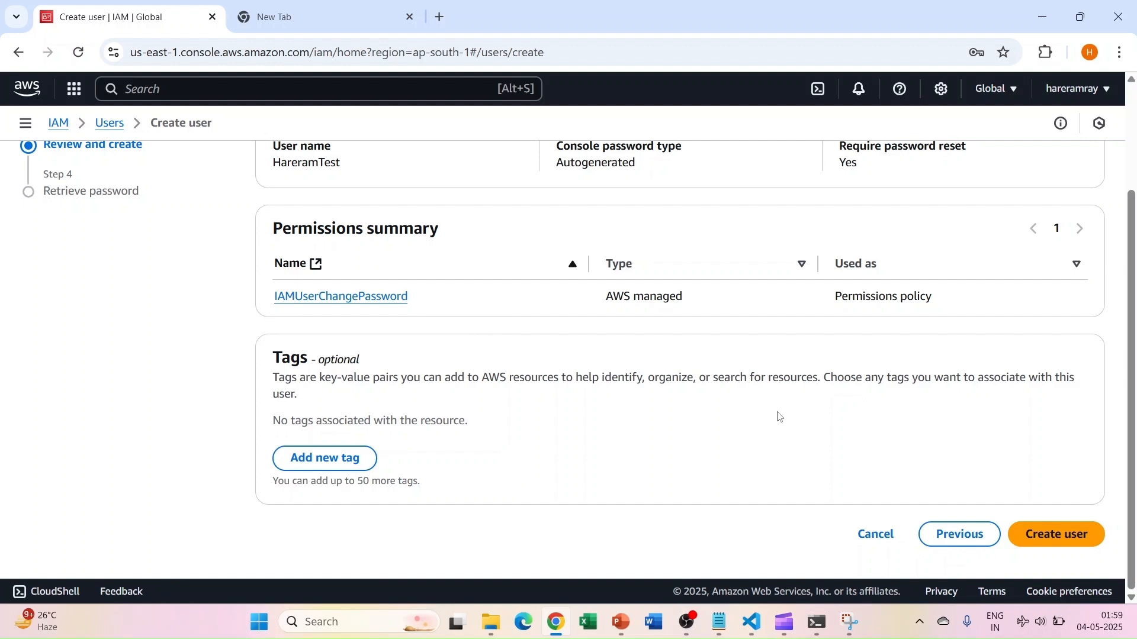
left_click(1059, 533)
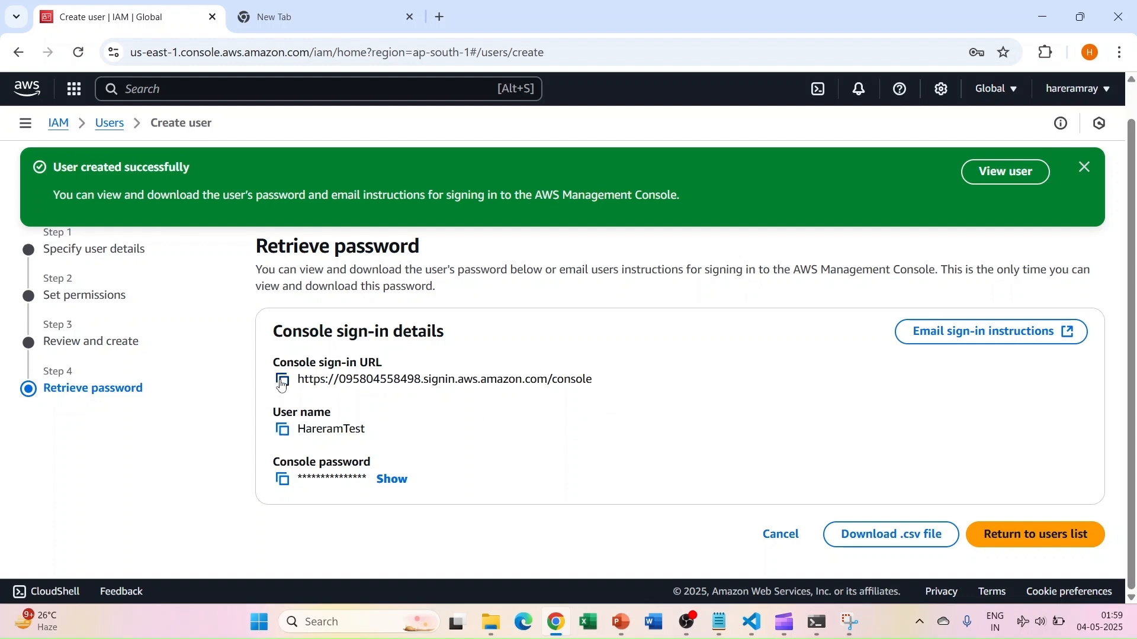
- Copy the new user's console sign-in URL and open it in Microsoft Edge
left_click(282, 382)
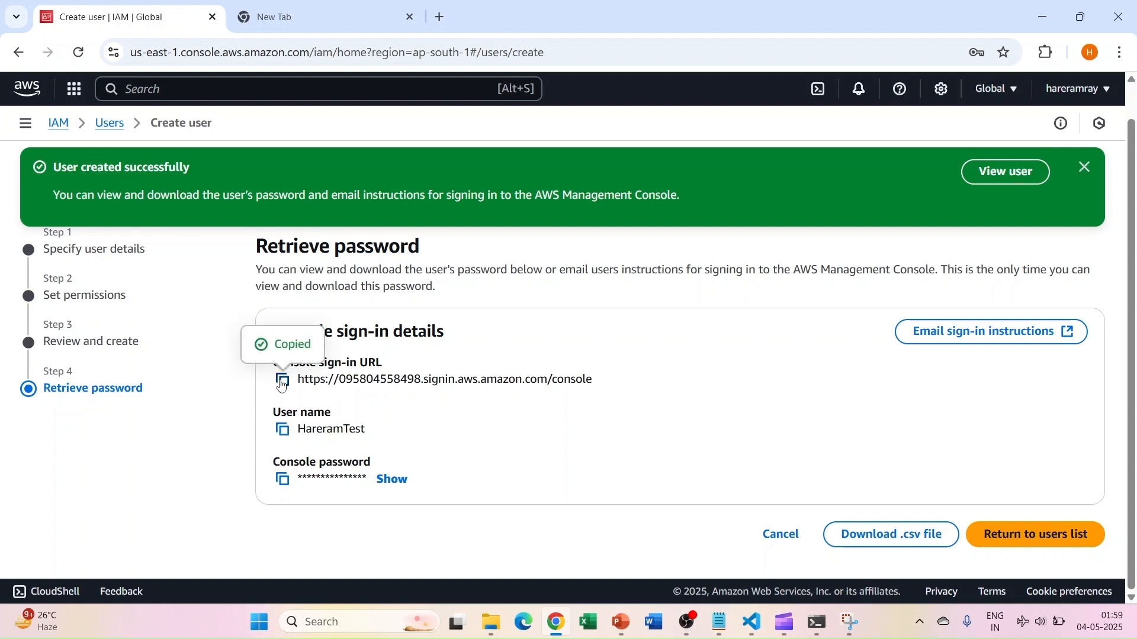
left_click(526, 622)
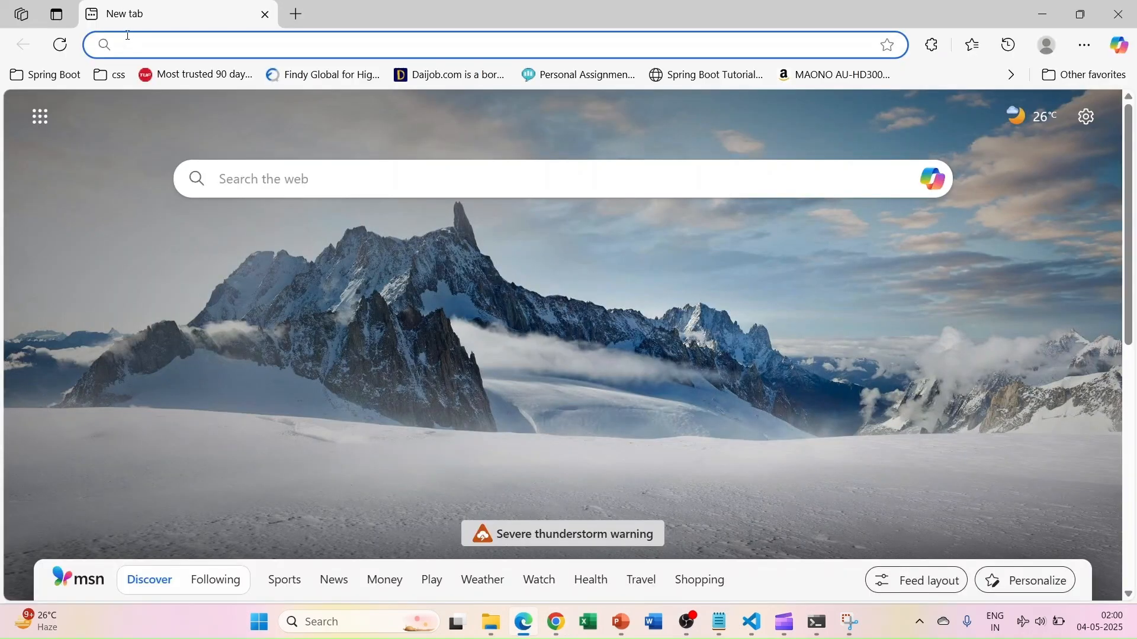
key("ctrl+v")
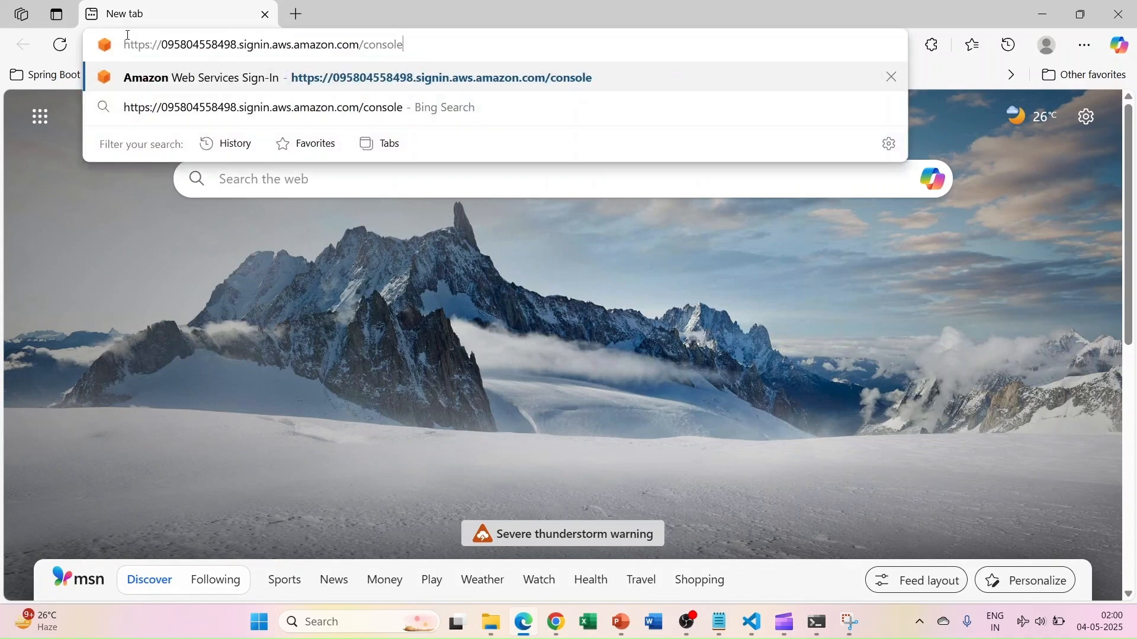
key("Return")
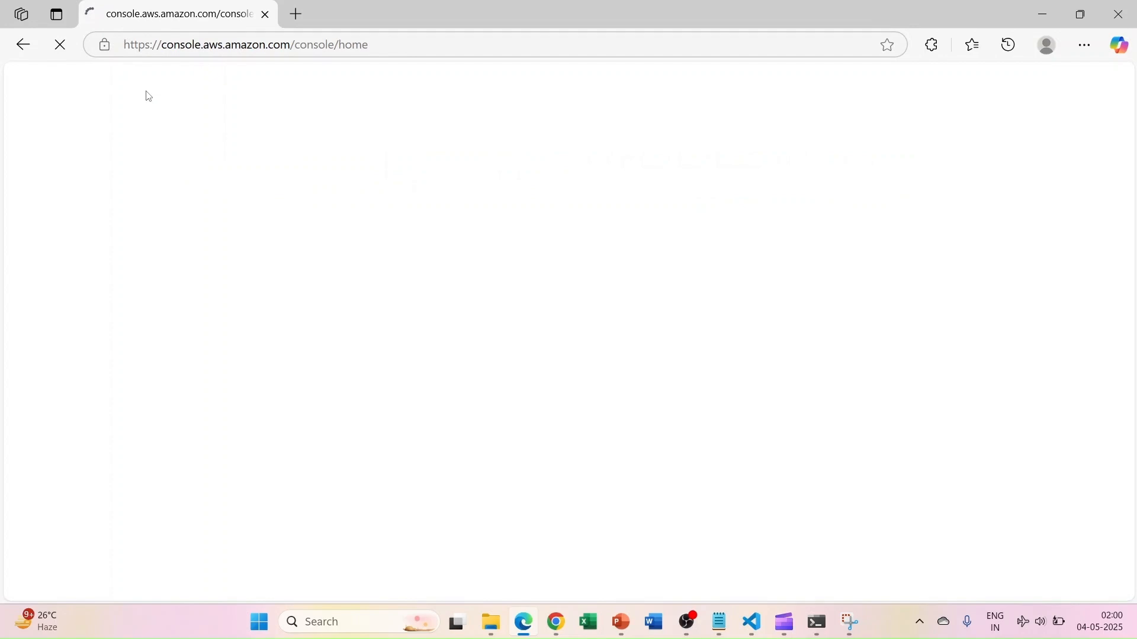
scroll(234, 321, "down", 3)
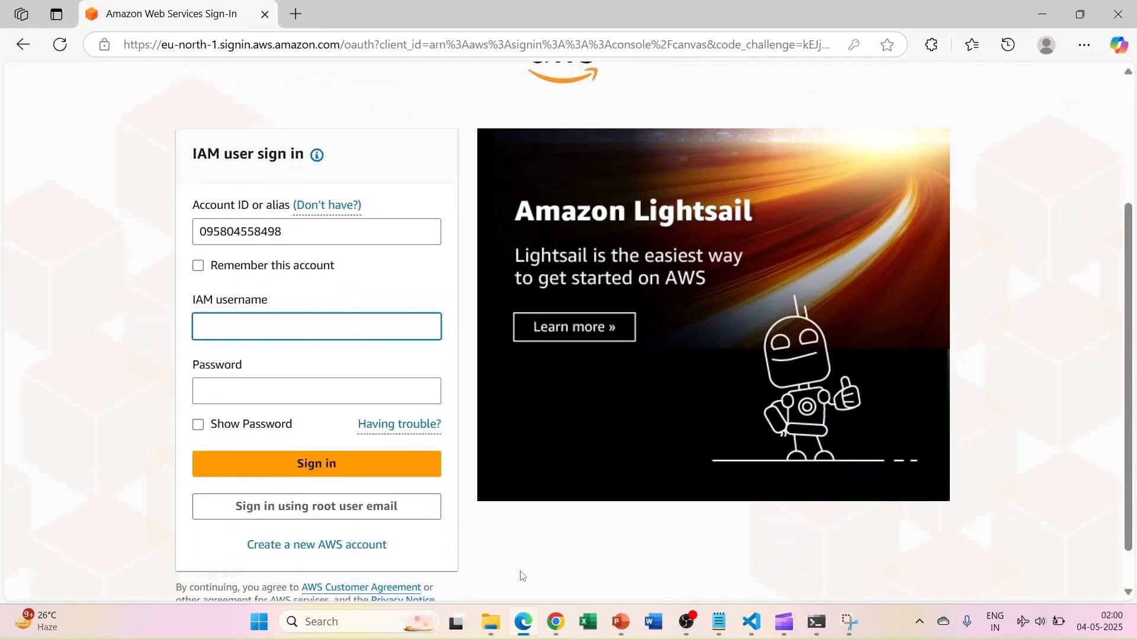
- Copy the new user's user name from Chrome and paste it as the IAM username in the Edge sign-in form
left_click(560, 621)
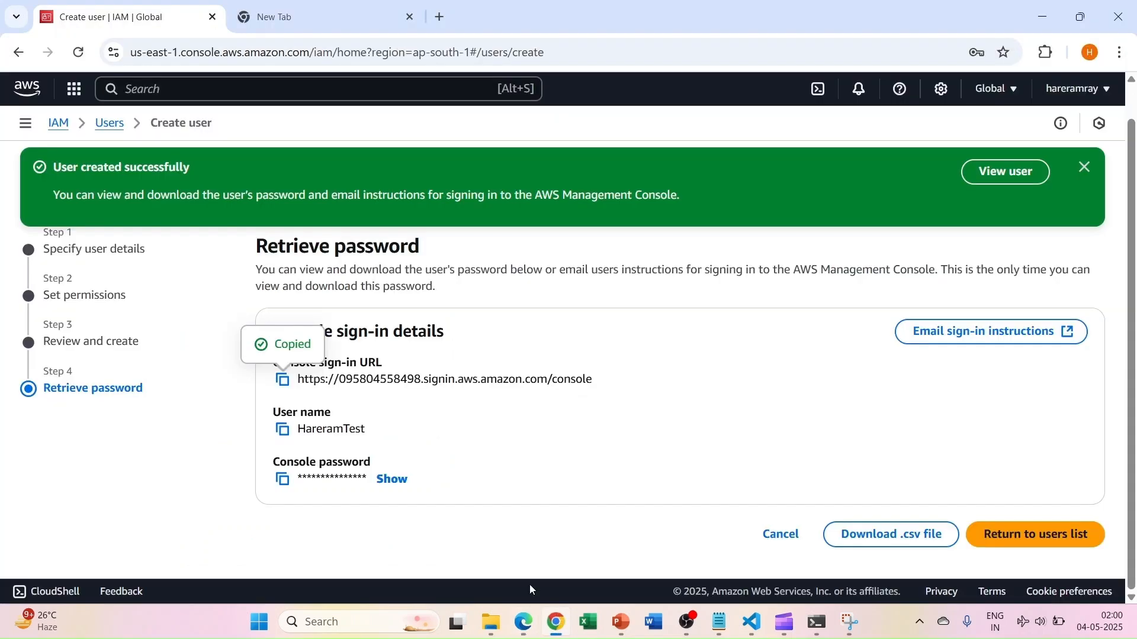
left_click(282, 430)
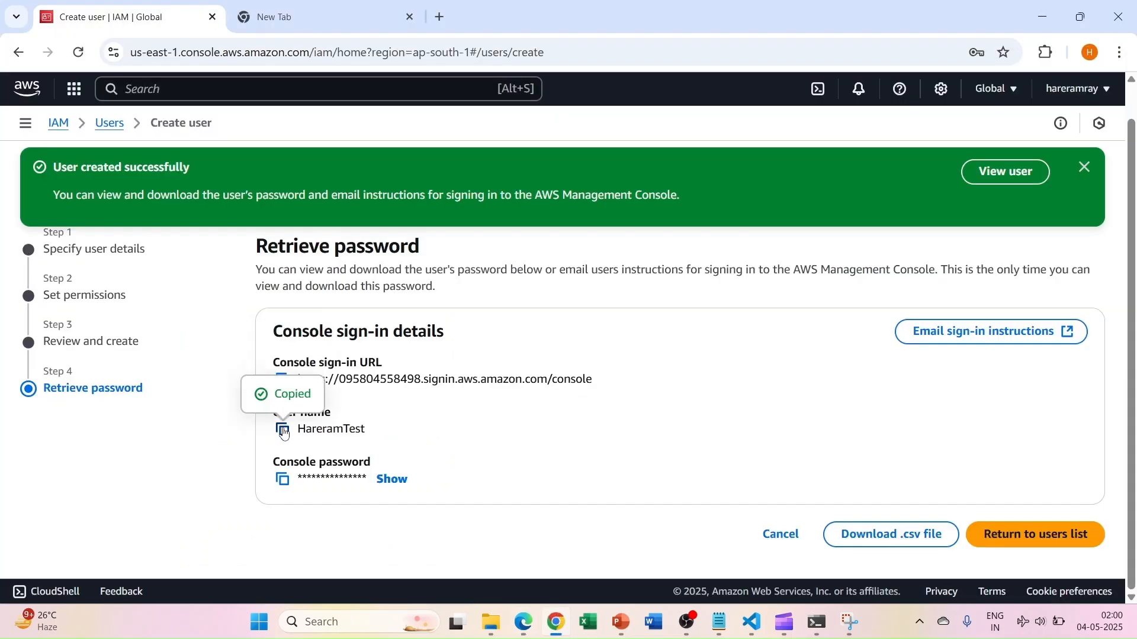
left_click(524, 621)
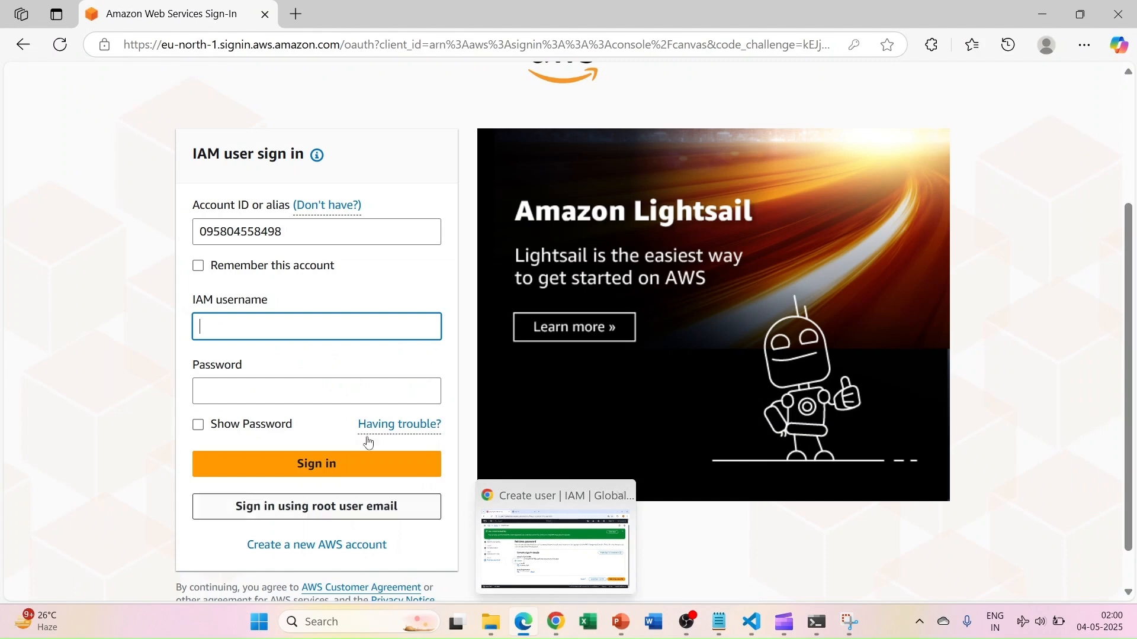
key("ctrl+v")
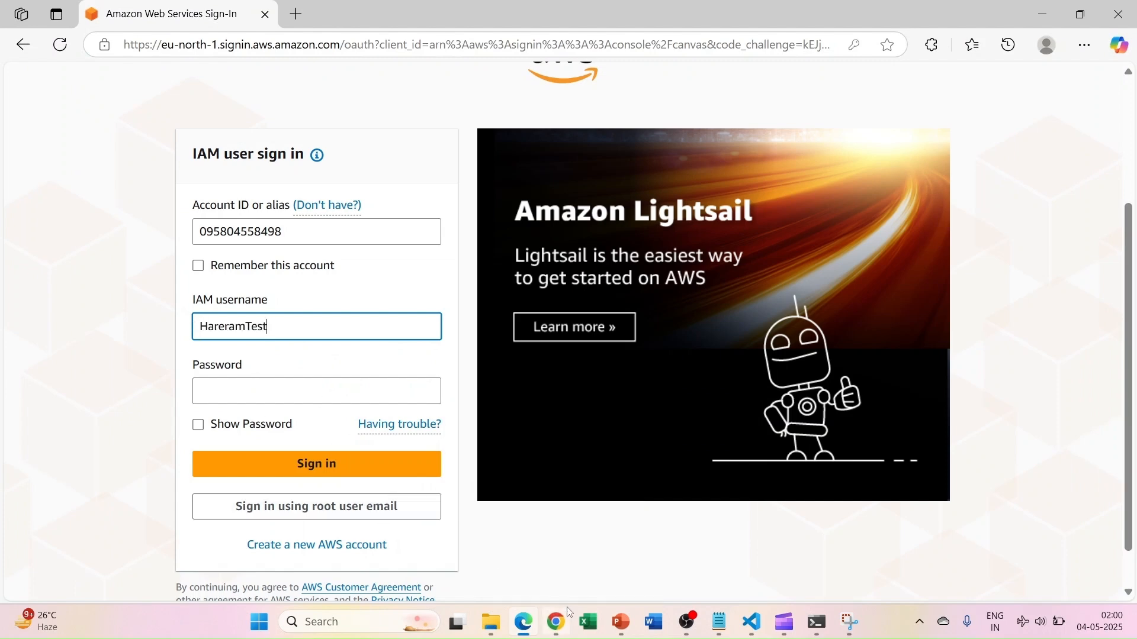
- Copy the new user's console password from Chrome, sign in with it in Edge, and decline saving the password
left_click(557, 625)
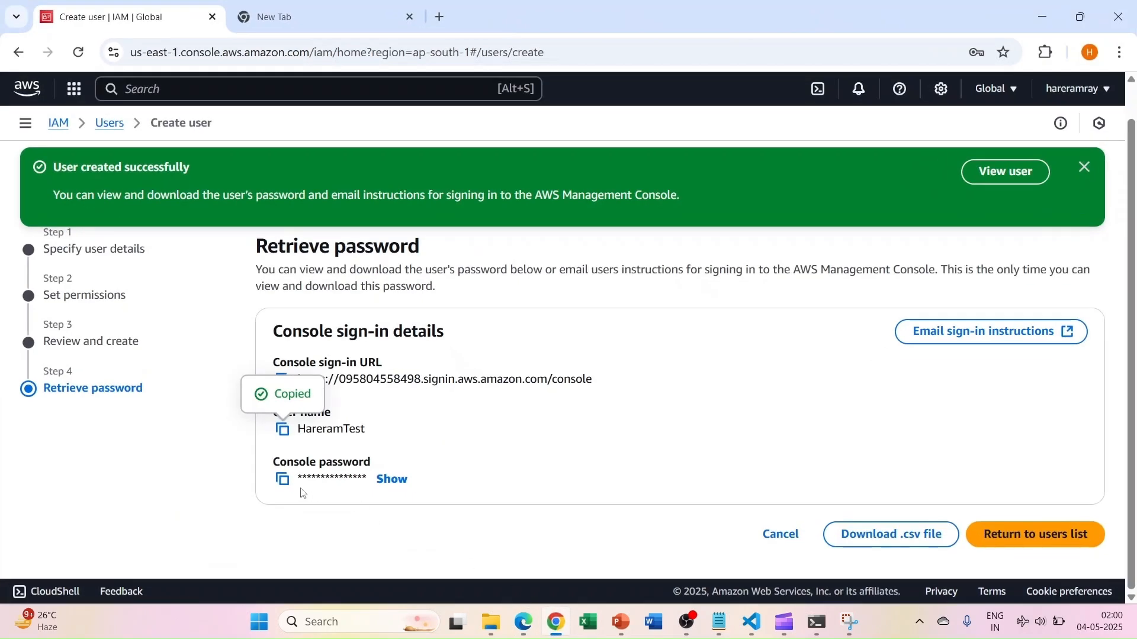
left_click(287, 485)
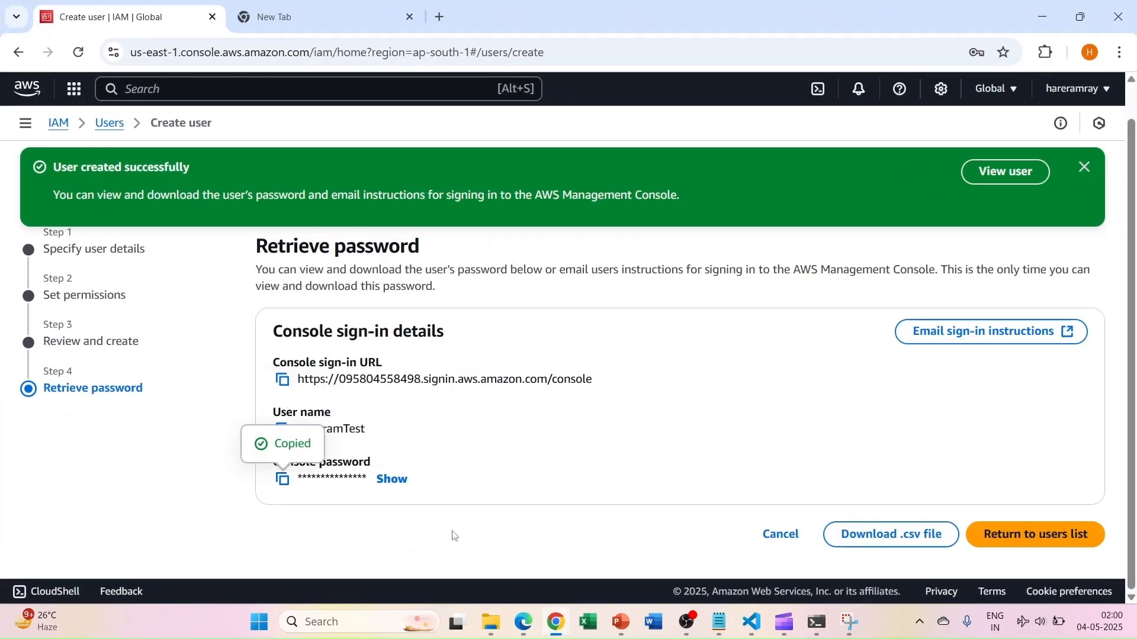
left_click(524, 621)
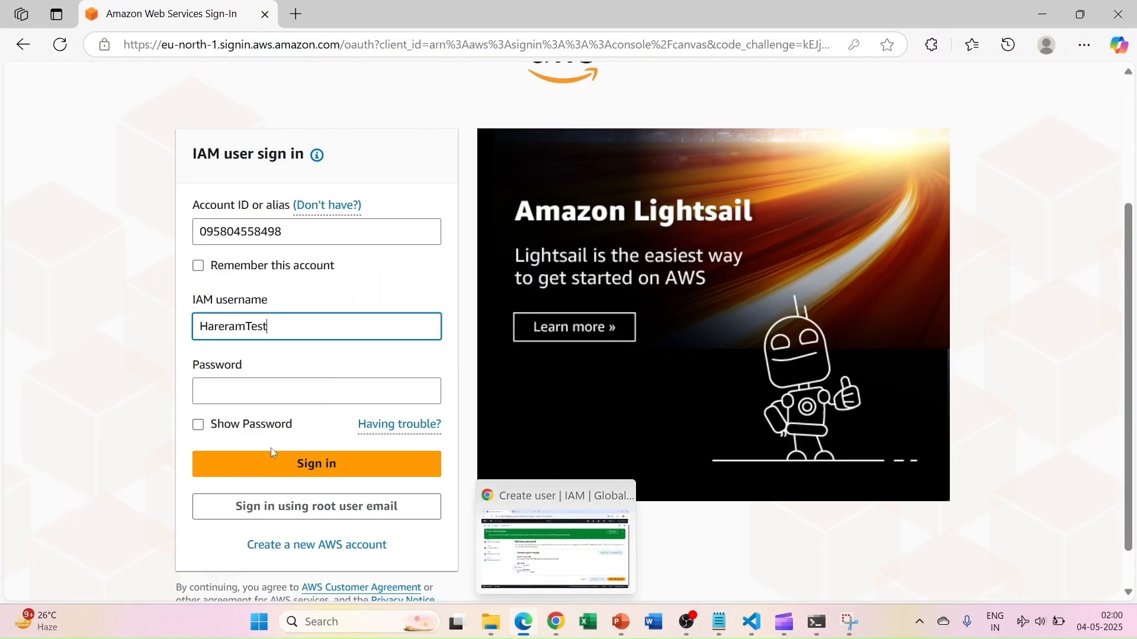
left_click(215, 384)
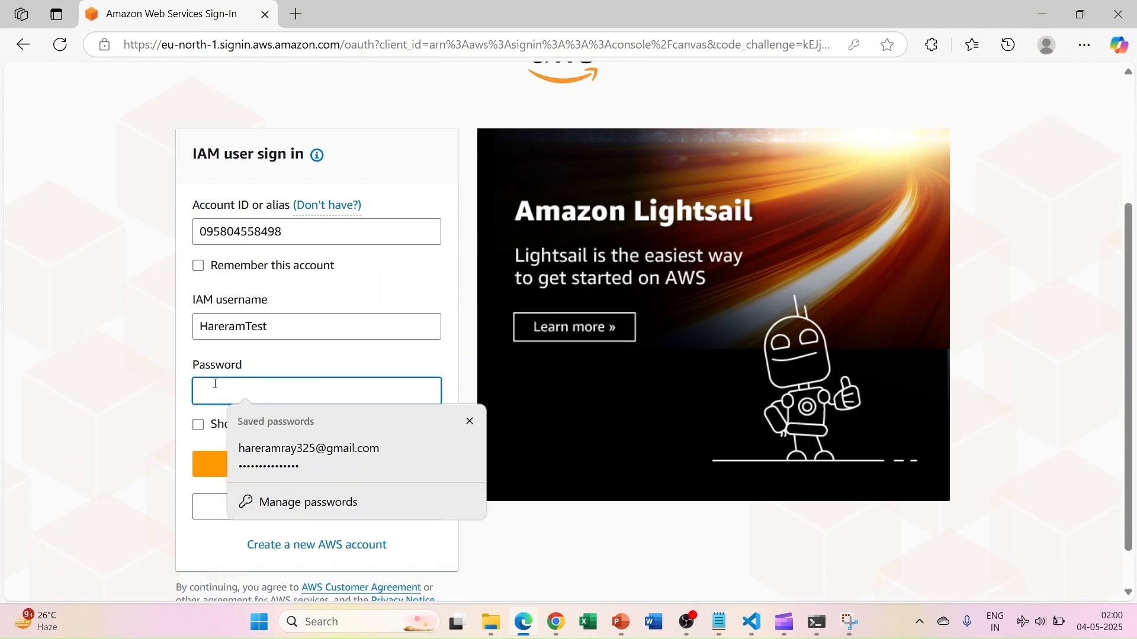
key("ctrl+v")
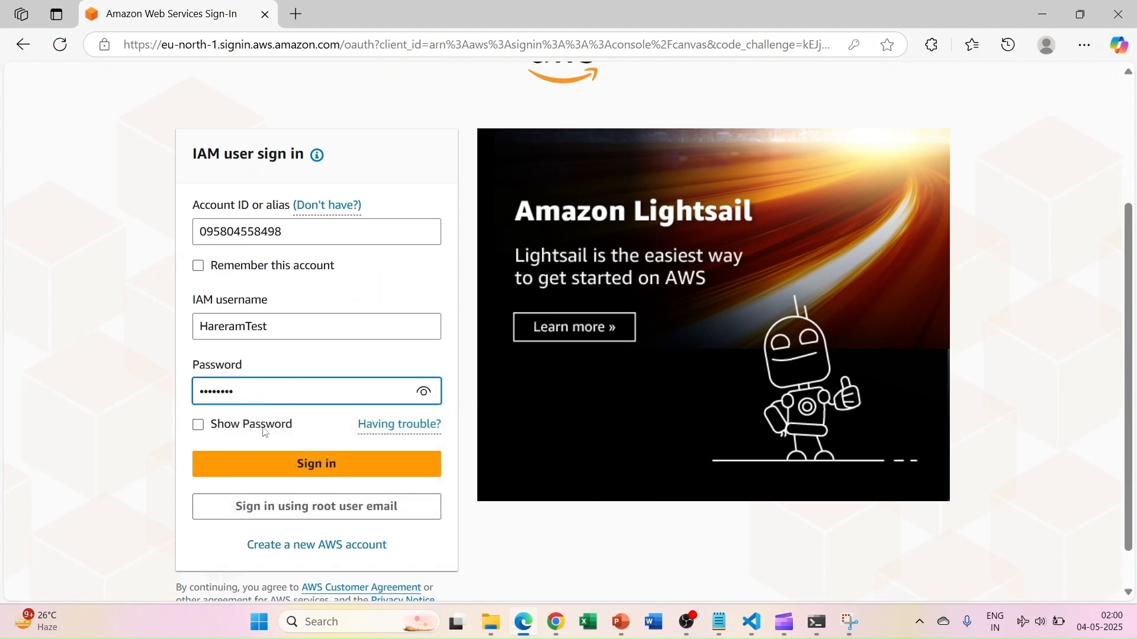
left_click(313, 464)
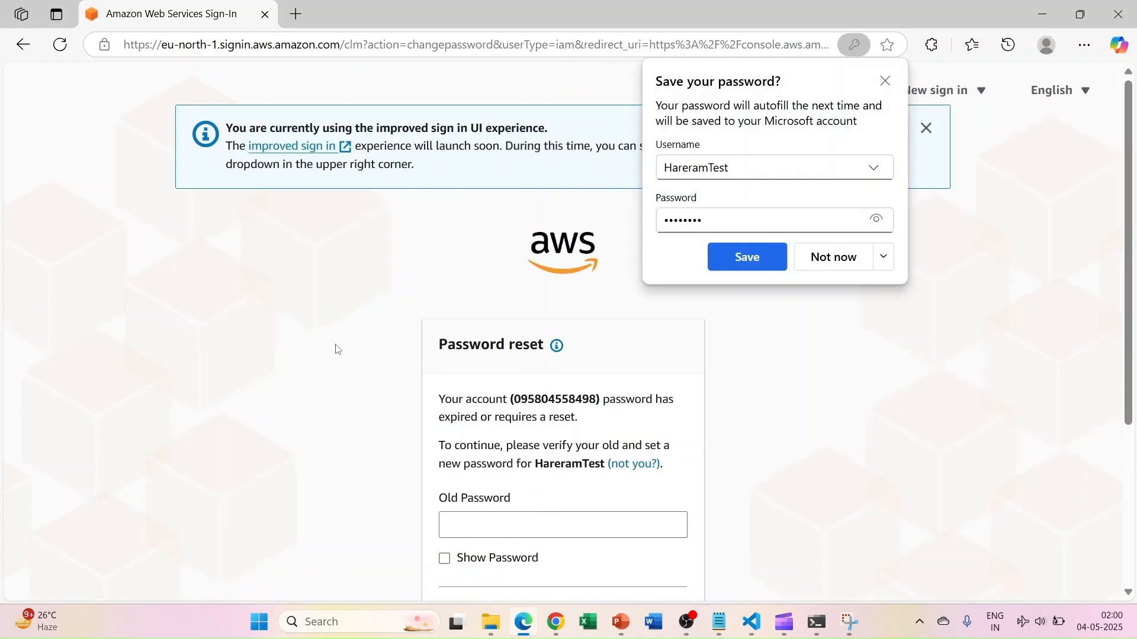
left_click(820, 259)
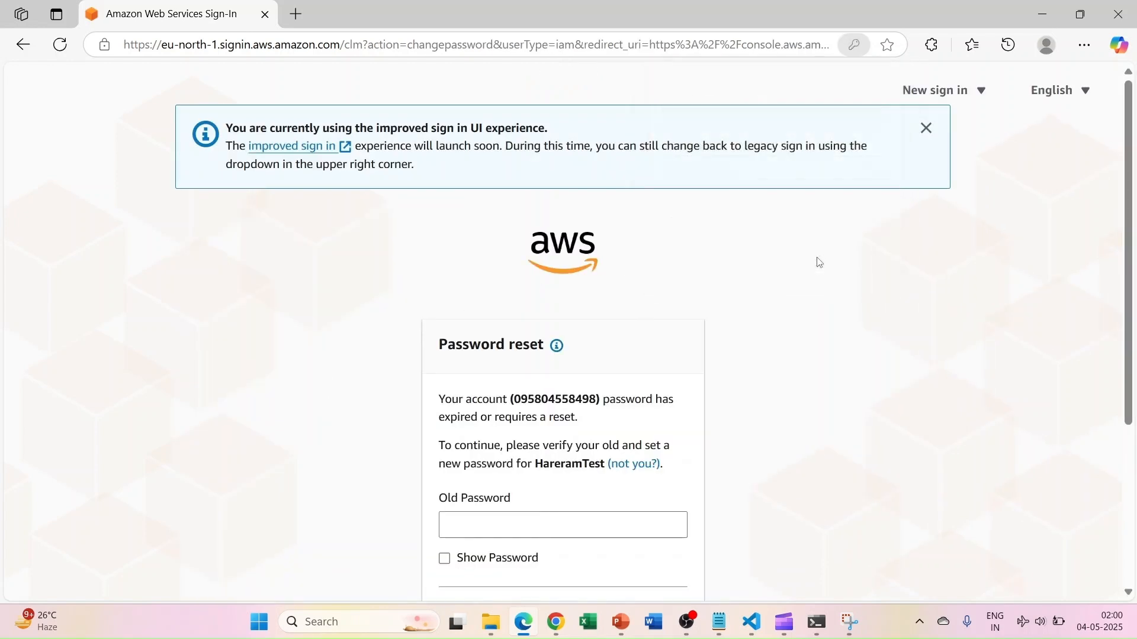
- Fill in the old password on Edge's password reset form with the console password copied from Chrome
scroll(471, 438, "down", 3)
scroll(470, 439, "down", 1)
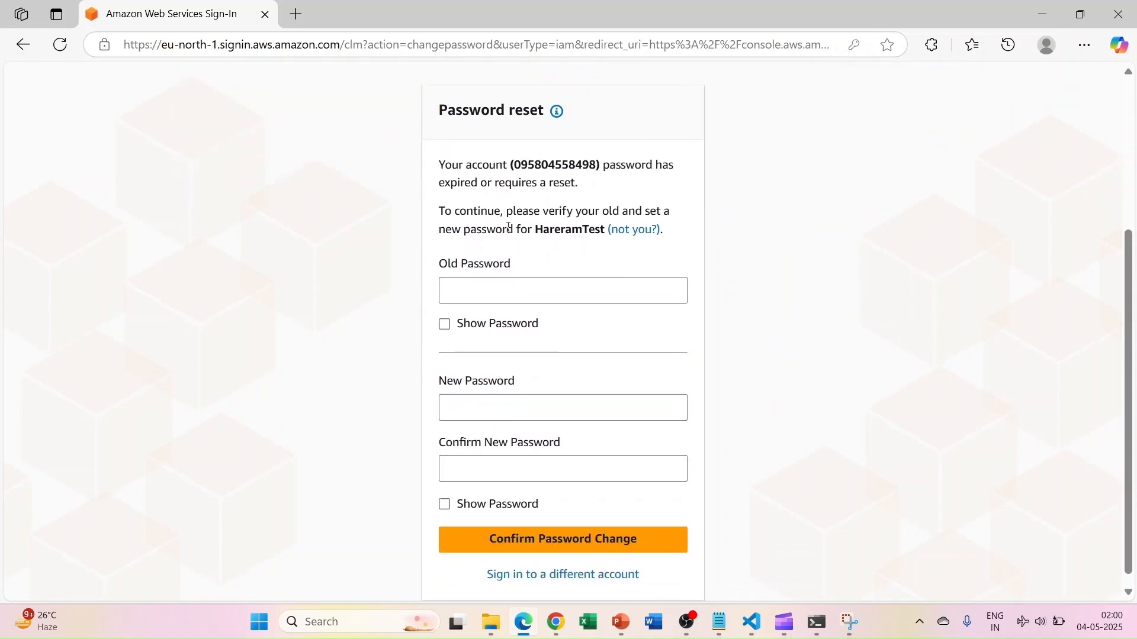
left_click(454, 295)
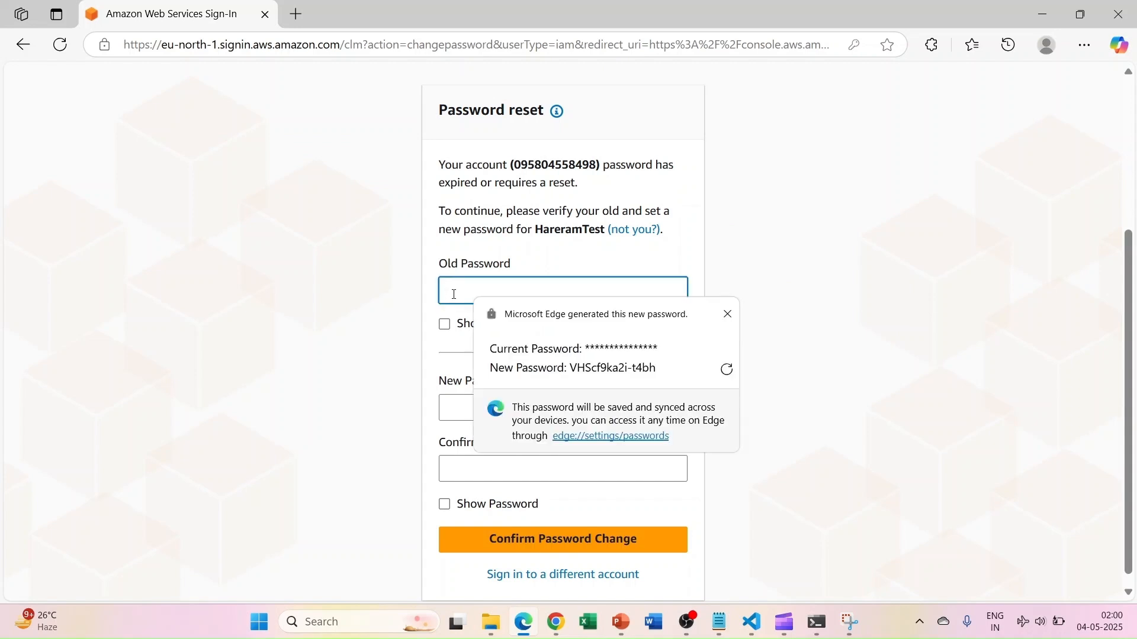
key("ctrl+v")
left_click(366, 401)
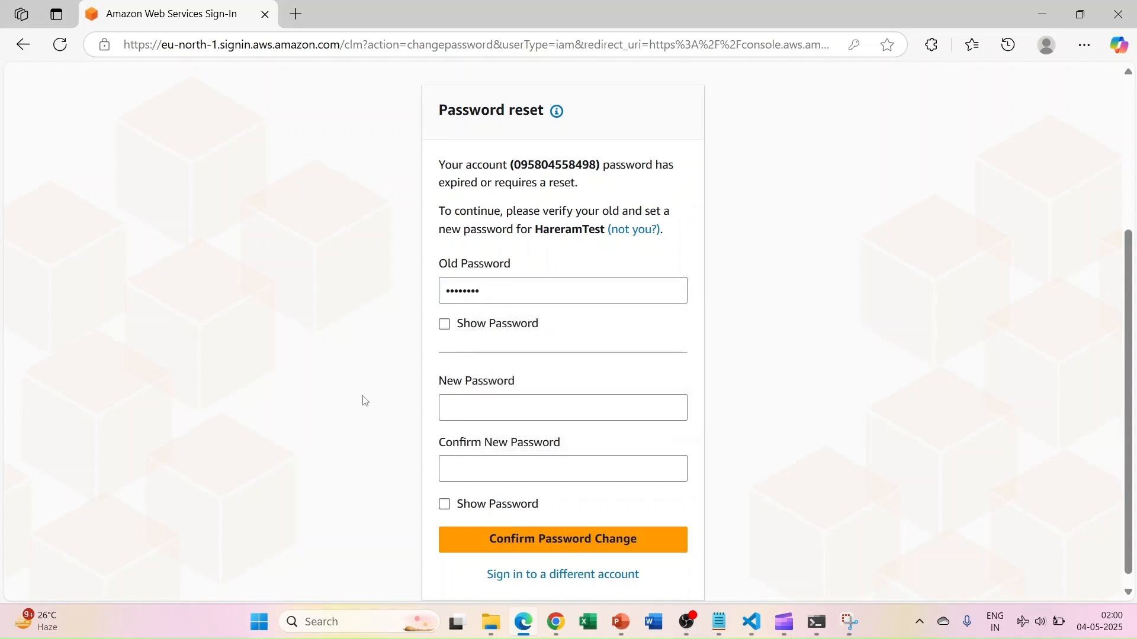
mouse_move(556, 622)
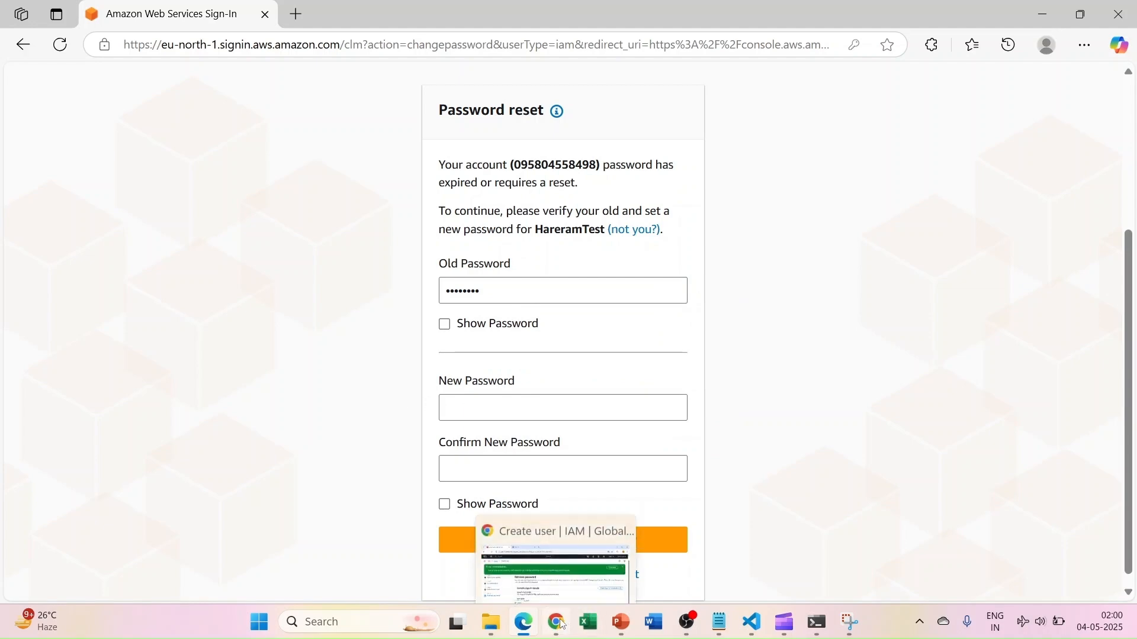
left_click(553, 565)
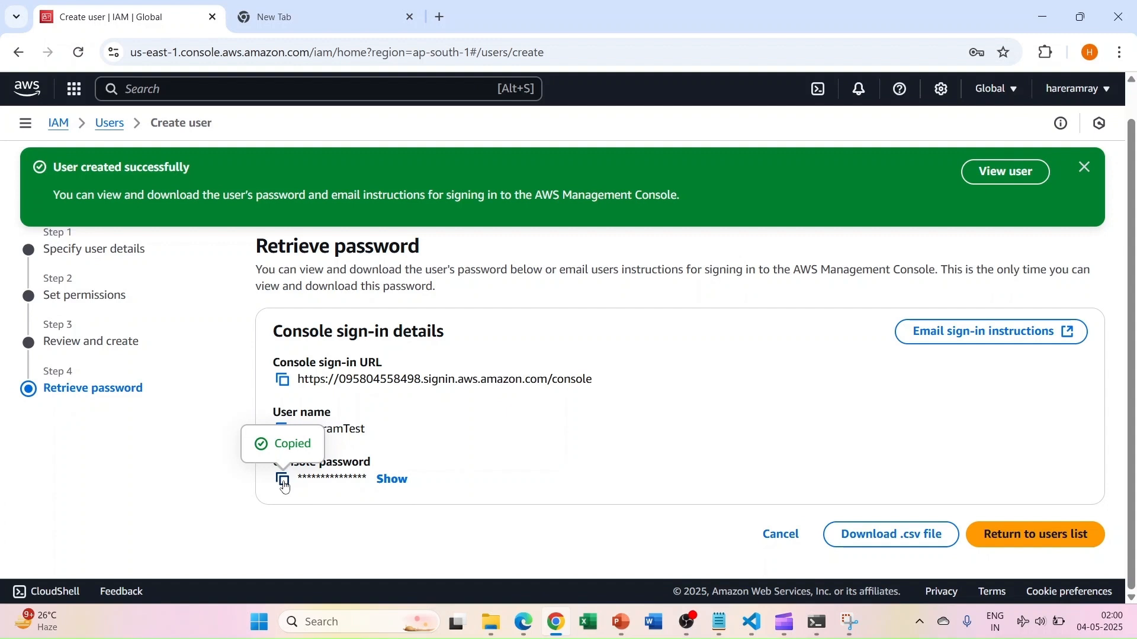
mouse_move(525, 622)
left_click(521, 535)
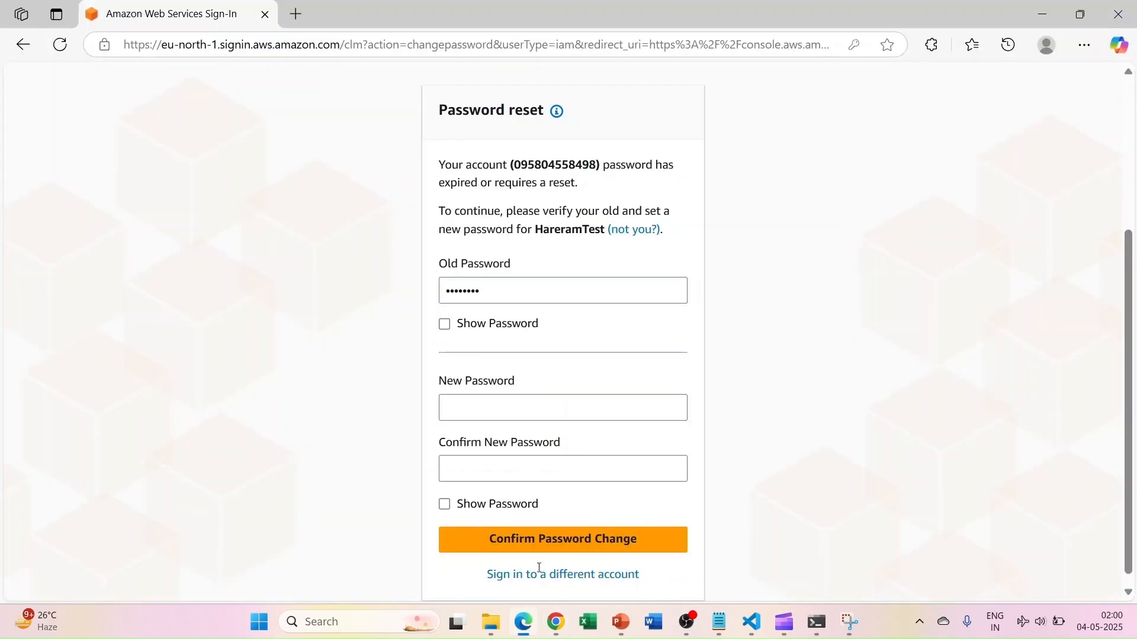
left_click(498, 298)
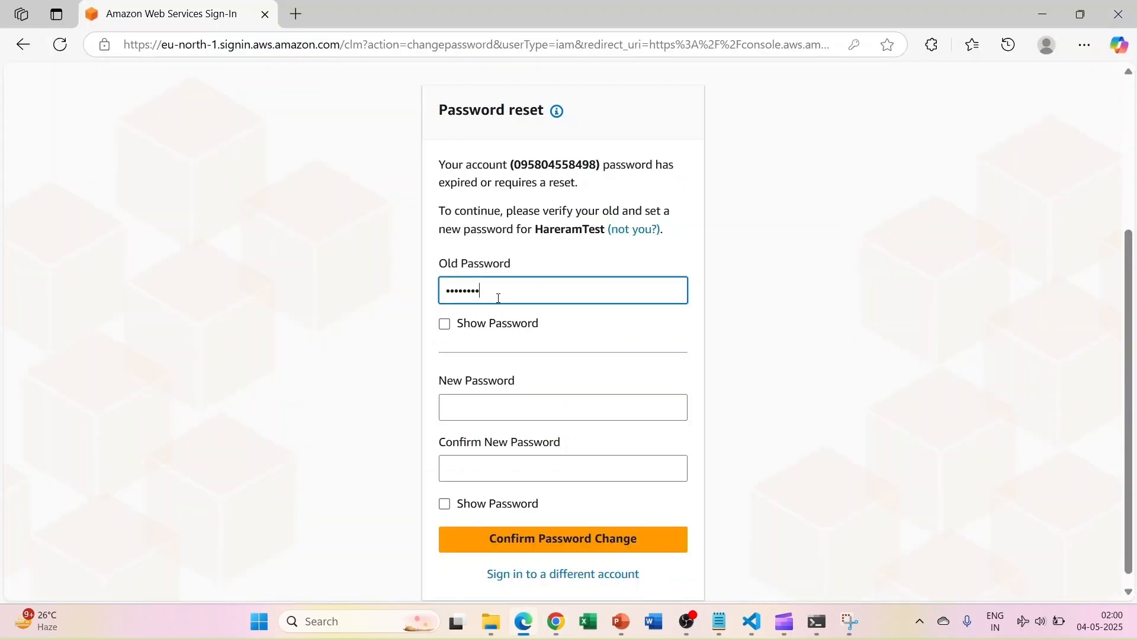
key("ctrl+a")
key("ctrl+v")
- Enter and confirm a new password, submit the change without updating the saved password, and continue to sign in
left_click(472, 405)
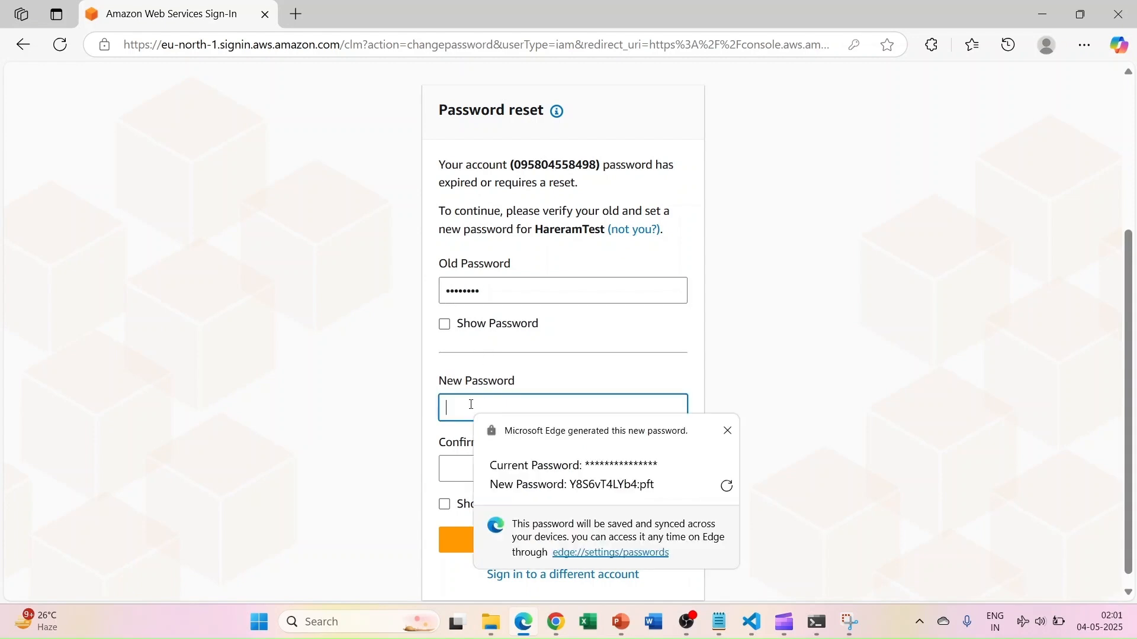
type("•")
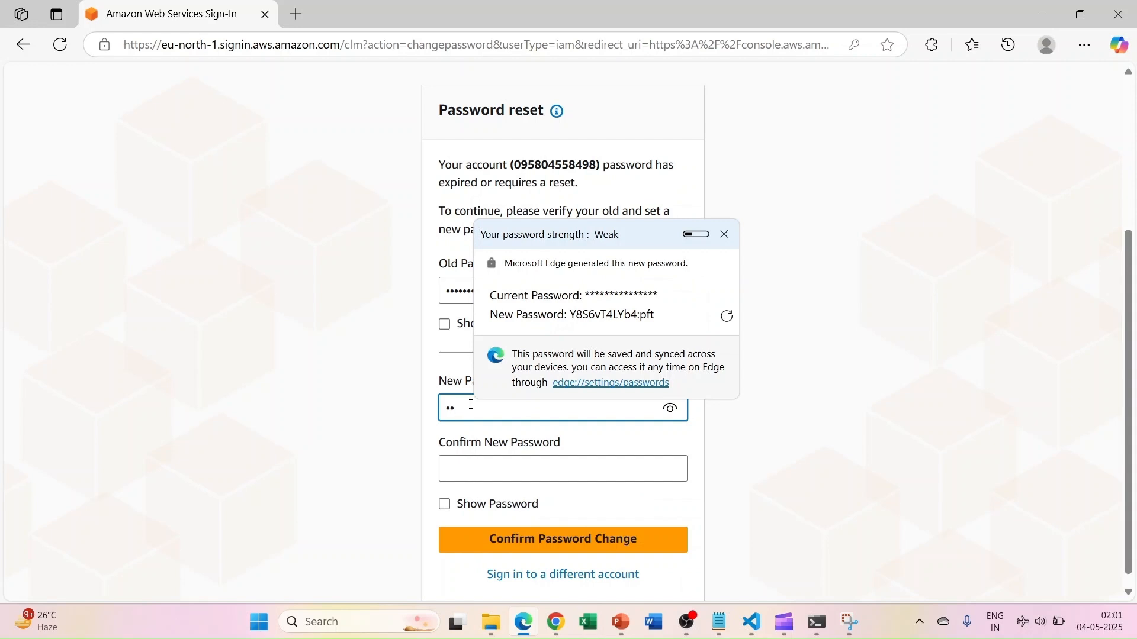
type("•••••••••")
left_click(457, 464)
type("•")
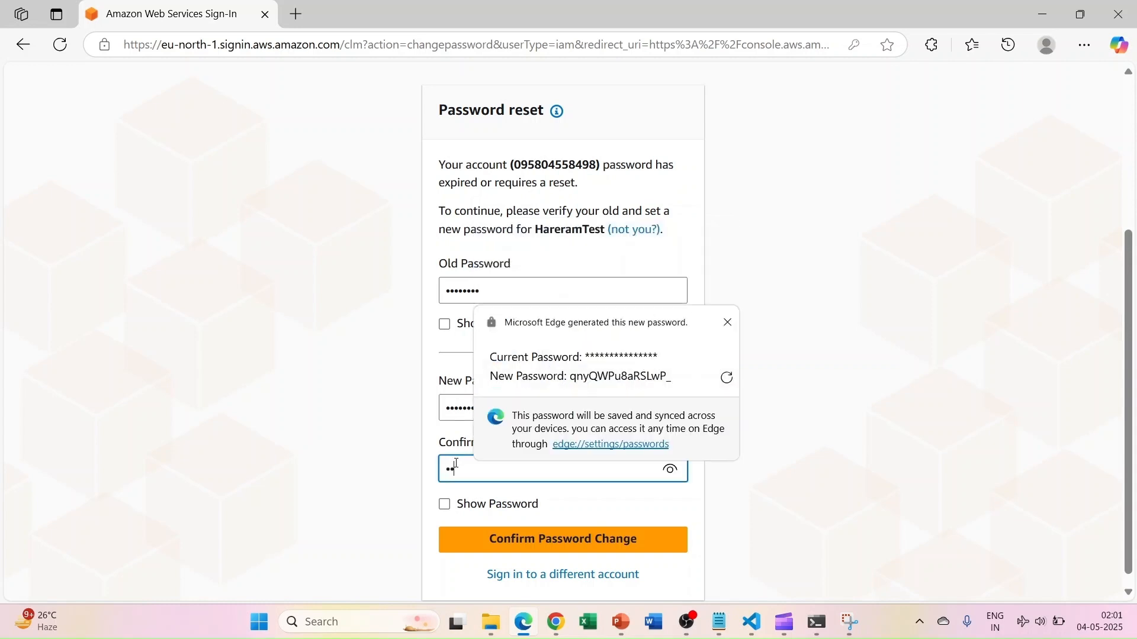
type("•••••••••")
left_click(539, 539)
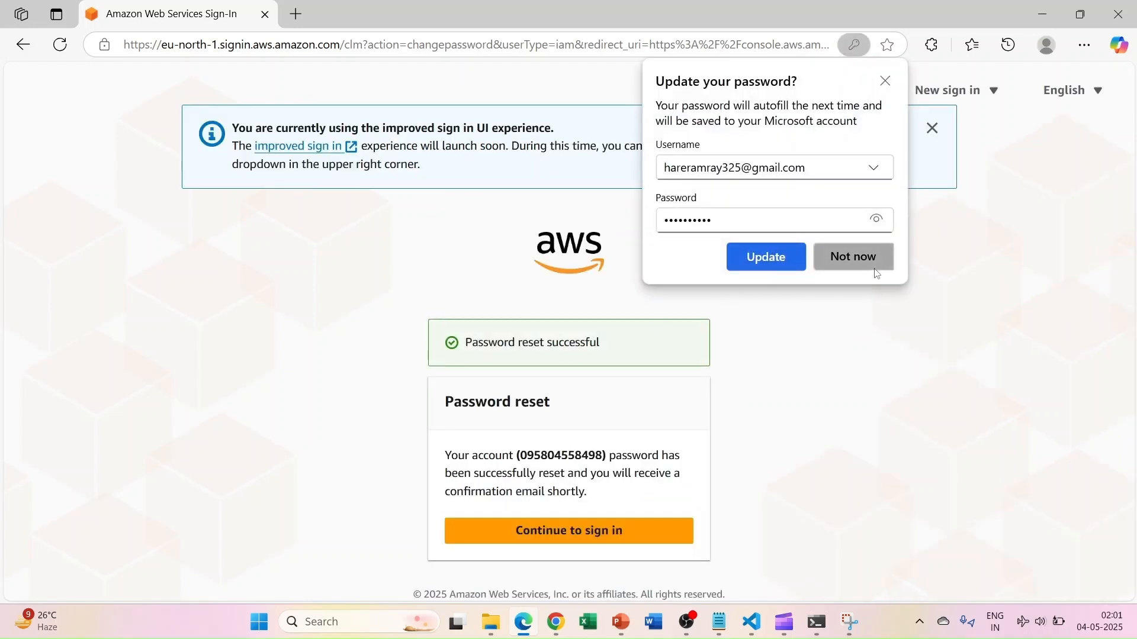
left_click(859, 258)
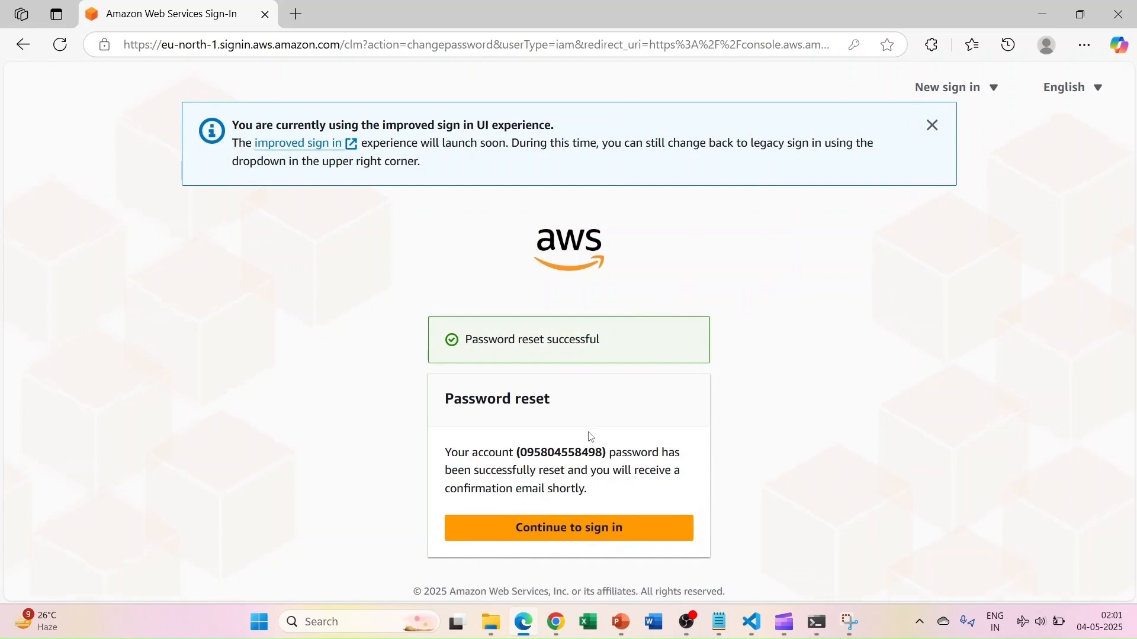
left_click(561, 537)
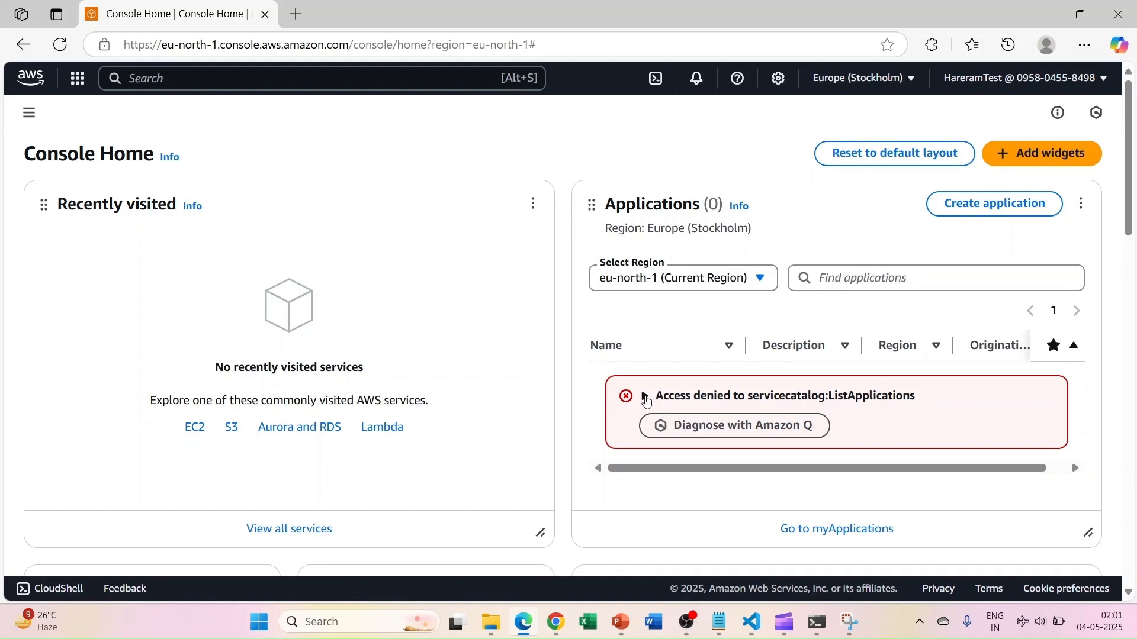
- Expand the access-denied details in the Applications widget and copy the action name ListApplications
left_click(646, 397)
left_click(646, 396)
left_click_drag(829, 398, 917, 402)
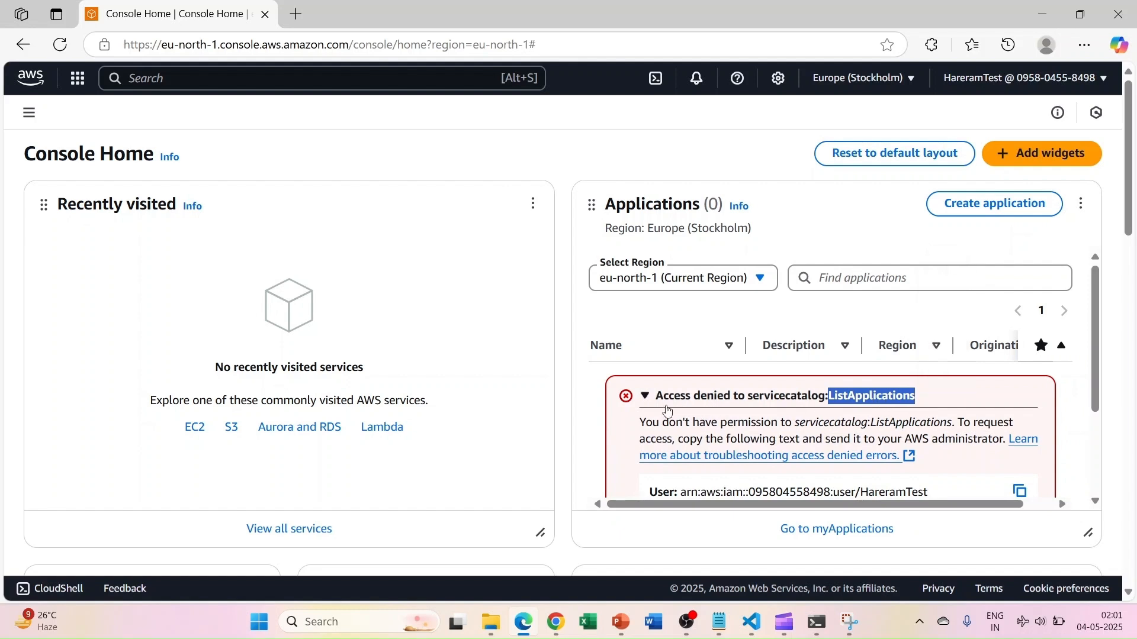
right_click(896, 397)
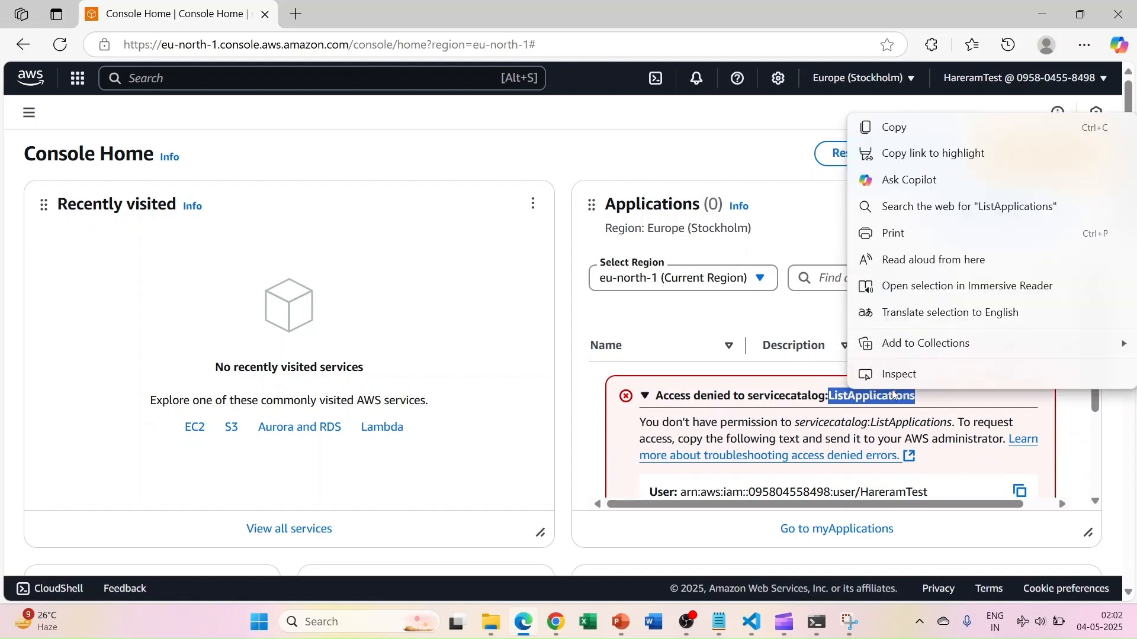
left_click(909, 122)
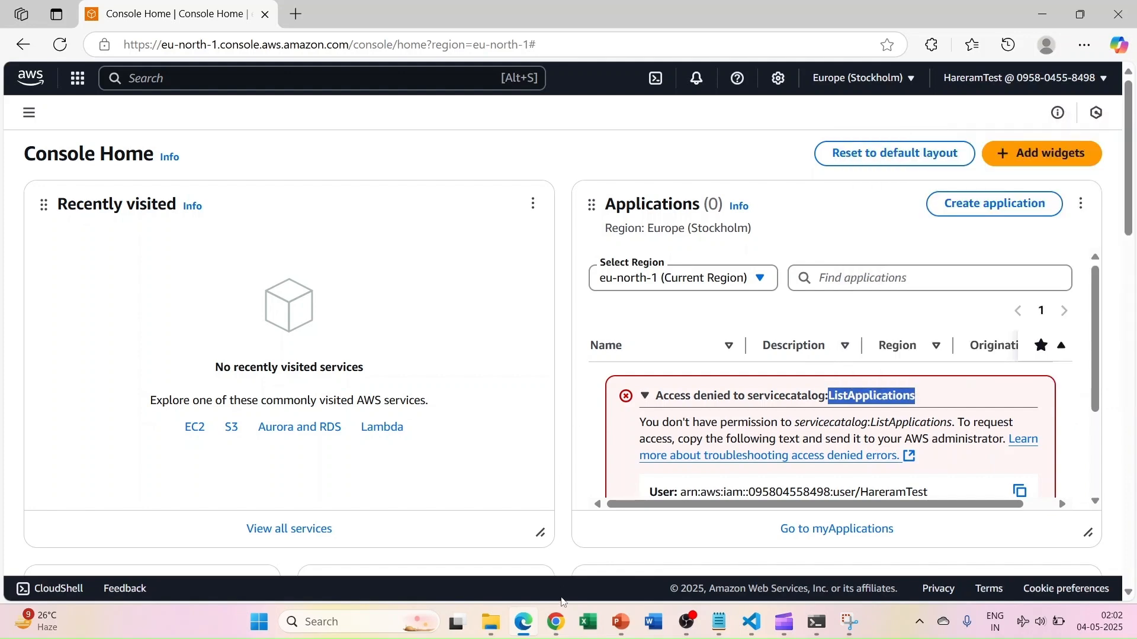
- Return to the IAM users list in Chrome without downloading the password and open the new user's details
left_click(556, 621)
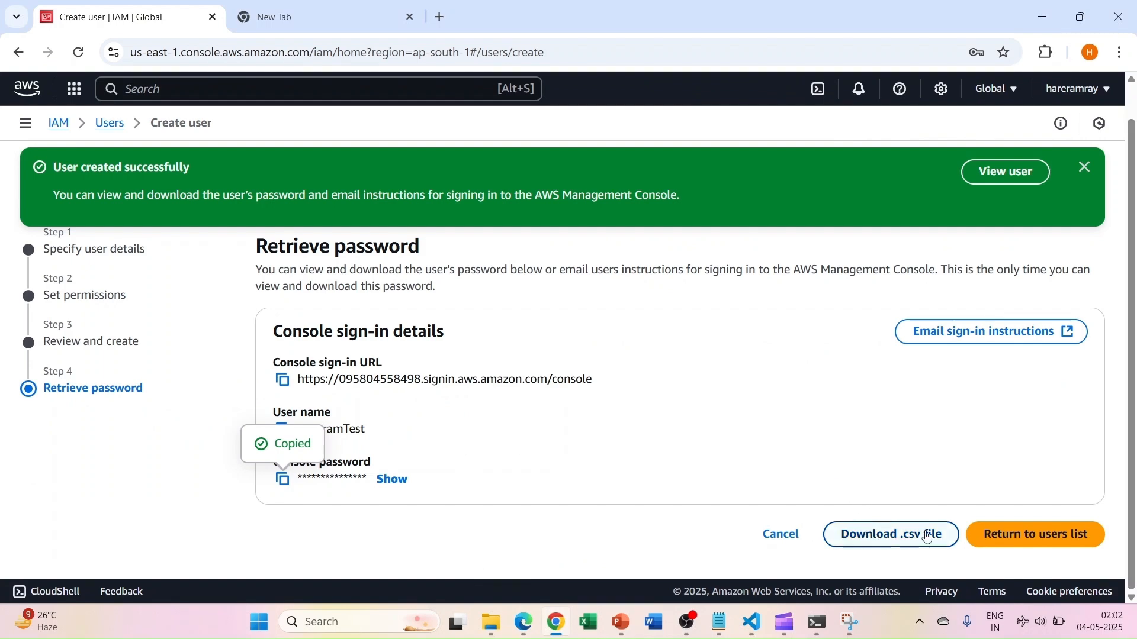
left_click(1038, 534)
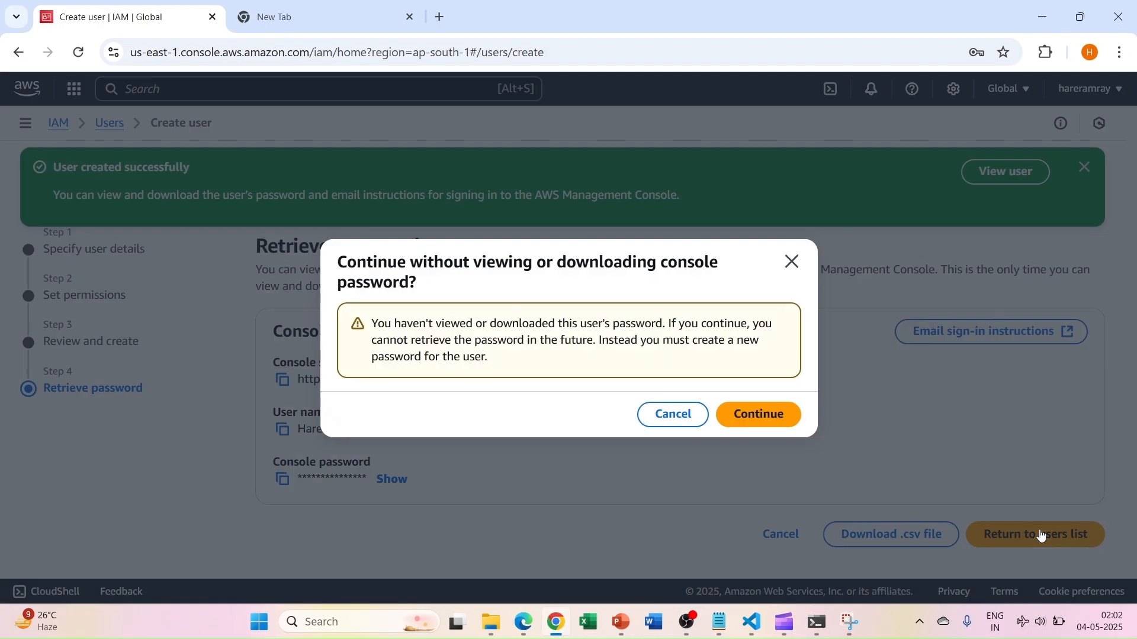
left_click(764, 415)
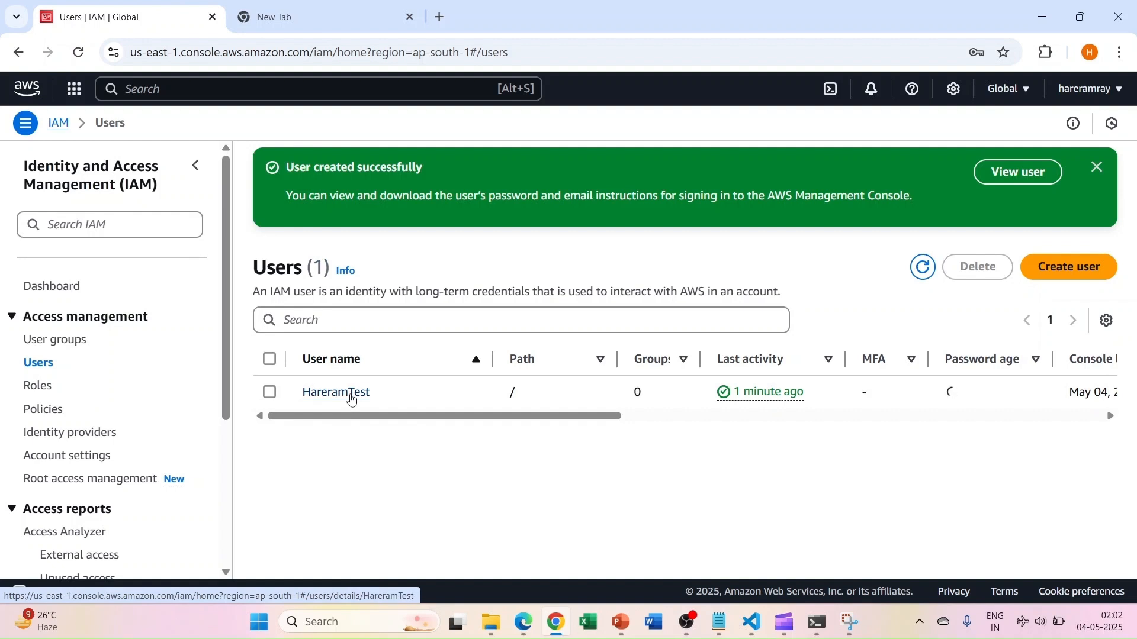
left_click(352, 398)
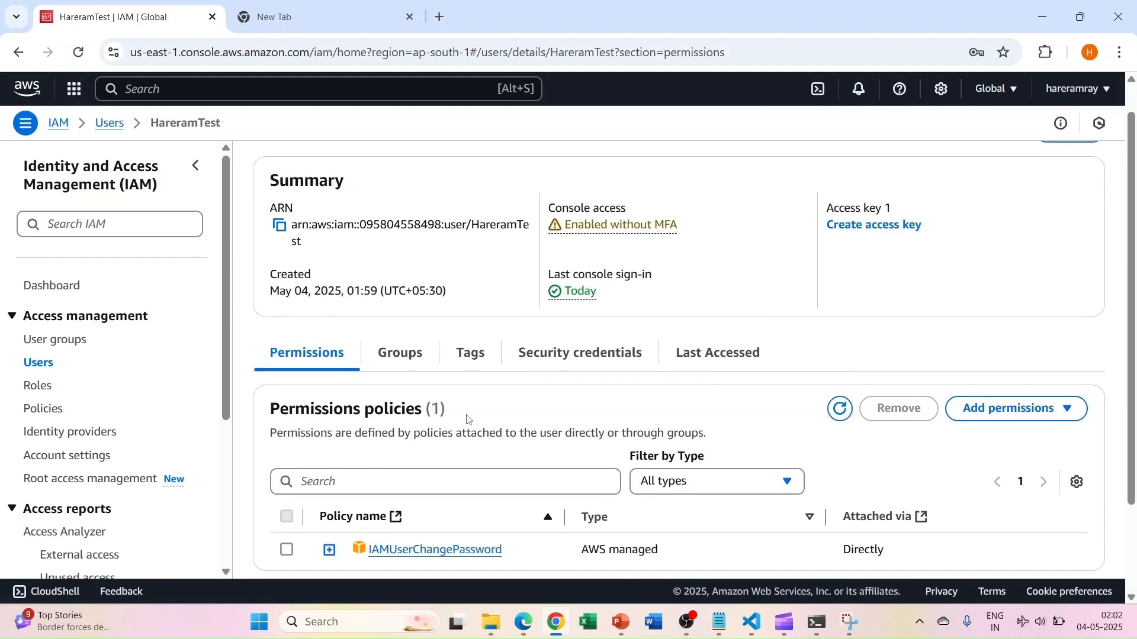
- Start creating an inline policy for the user and switch the policy editor to JSON
scroll(468, 421, "down", 2)
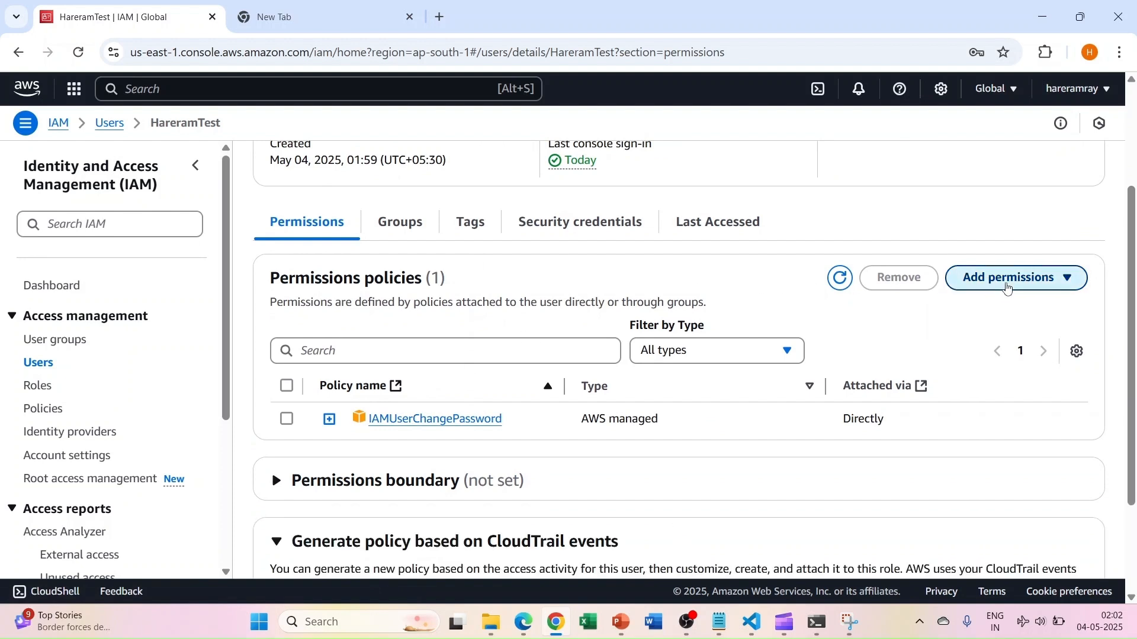
left_click(1008, 288)
left_click(1001, 327)
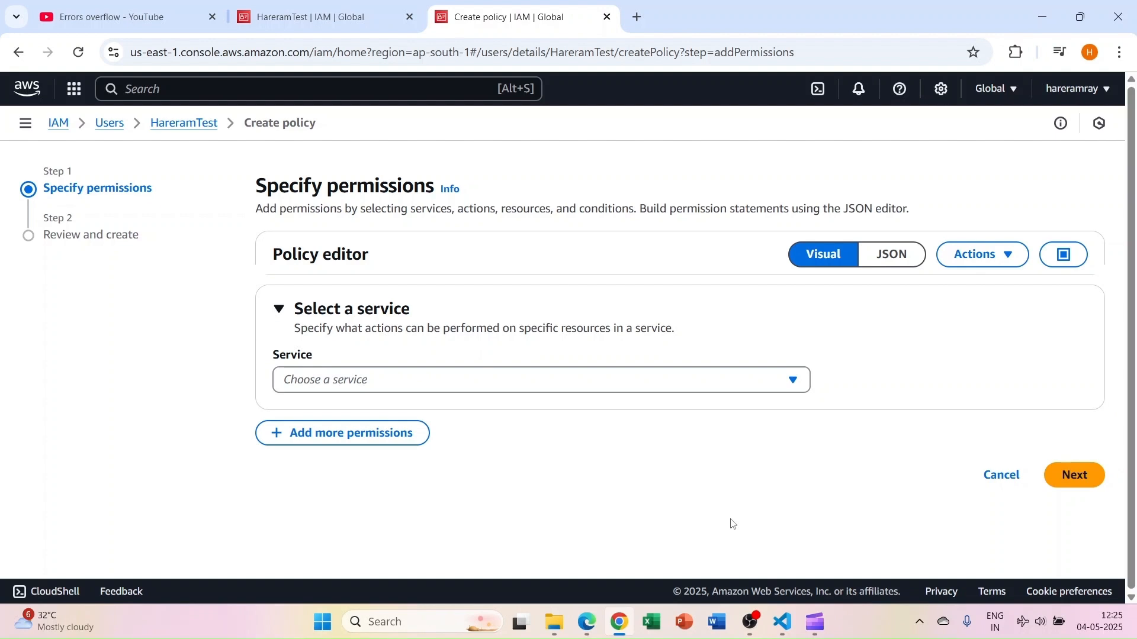
left_click(886, 255)
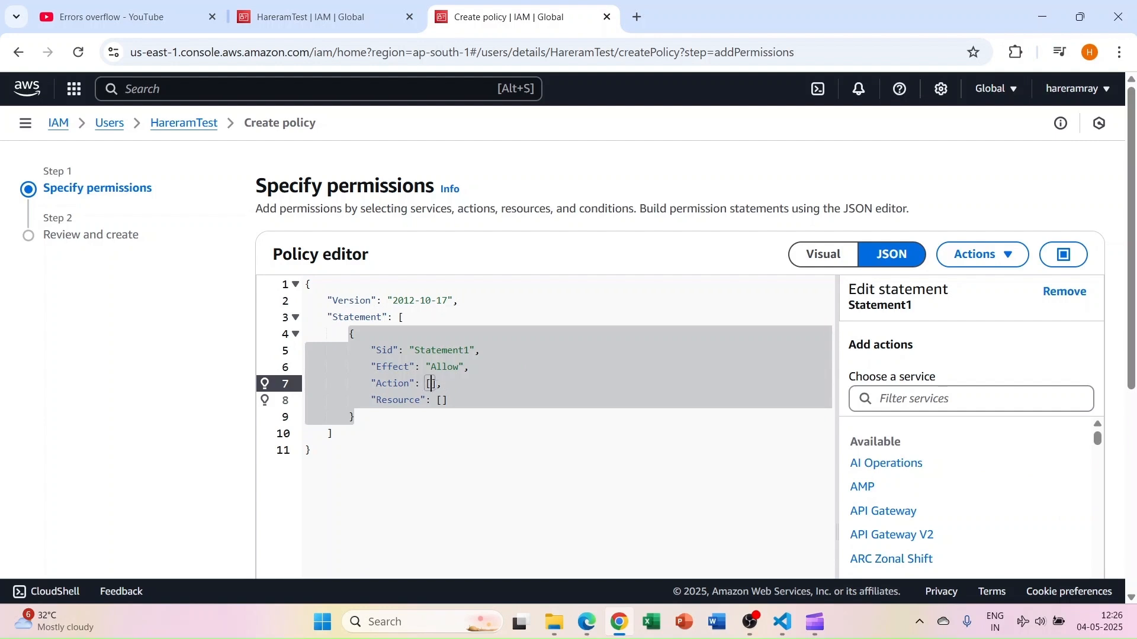
- Replace the empty Resource array in the policy statement with "*"
left_click(475, 402)
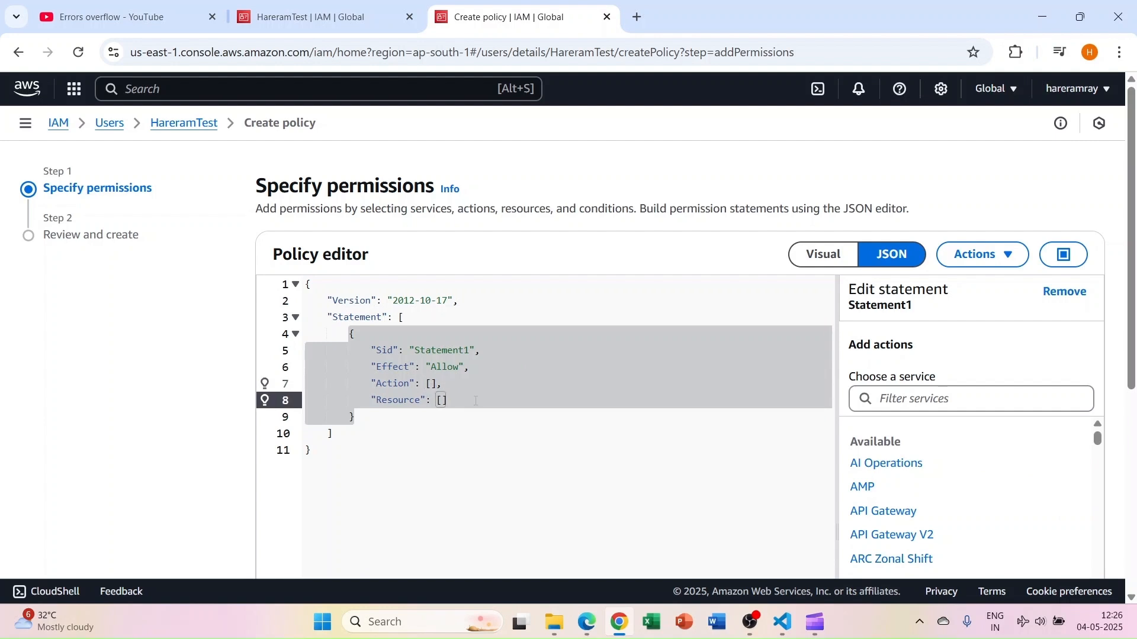
key("BackSpace")
key("BackSpace")
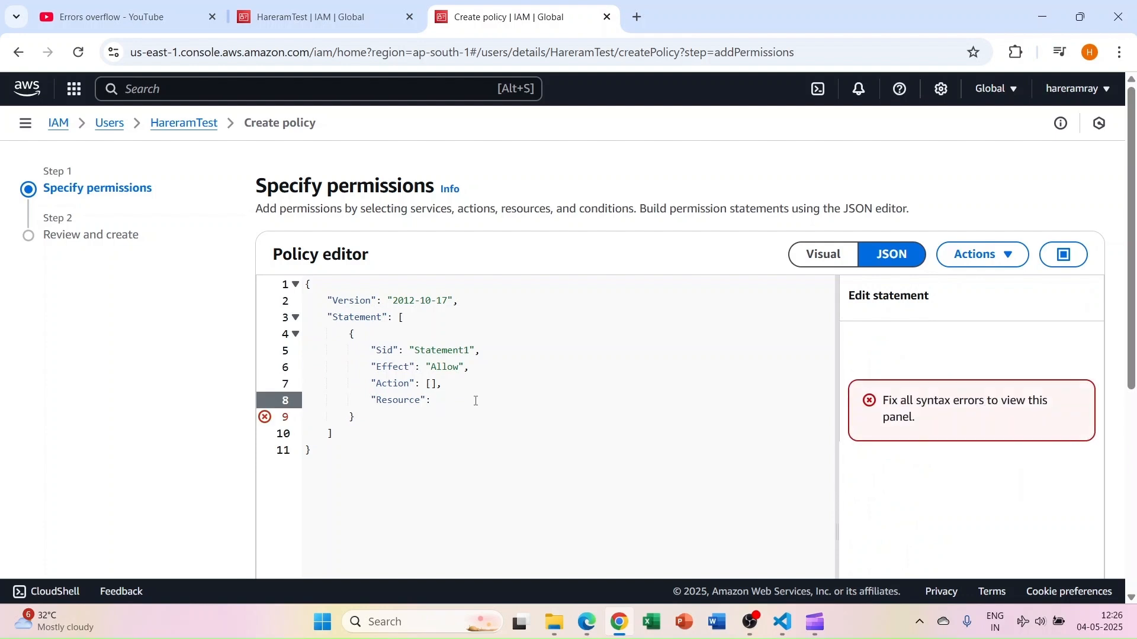
type("\"*")
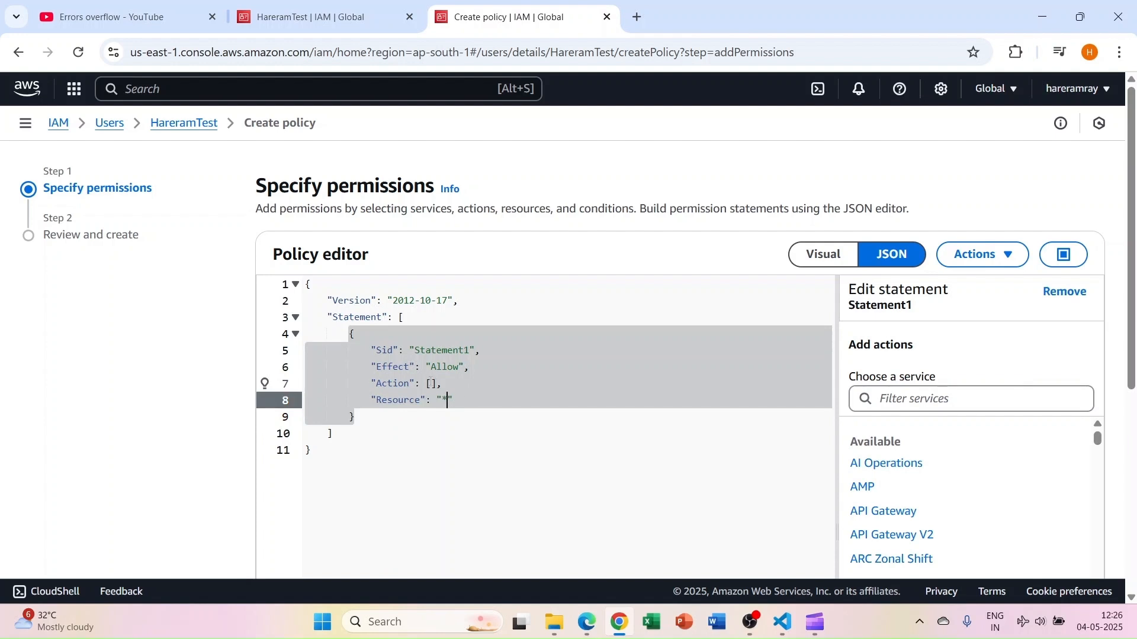
- Add an empty quoted entry on its own line inside the Action array of the policy statement
left_click(431, 384)
key("Return")
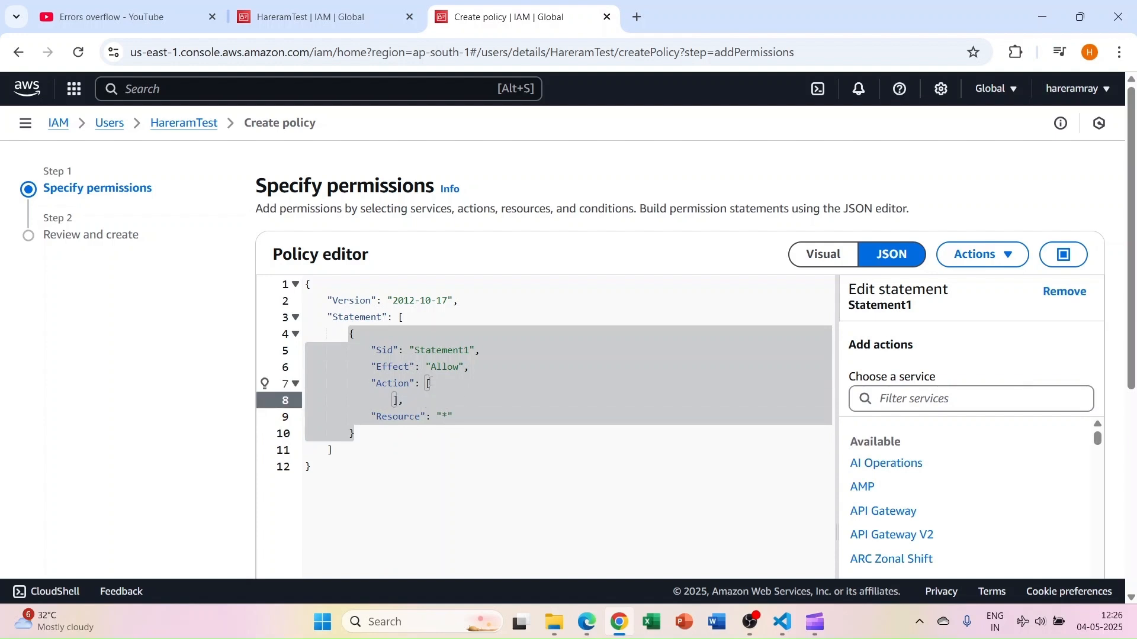
key("Return")
key("Up")
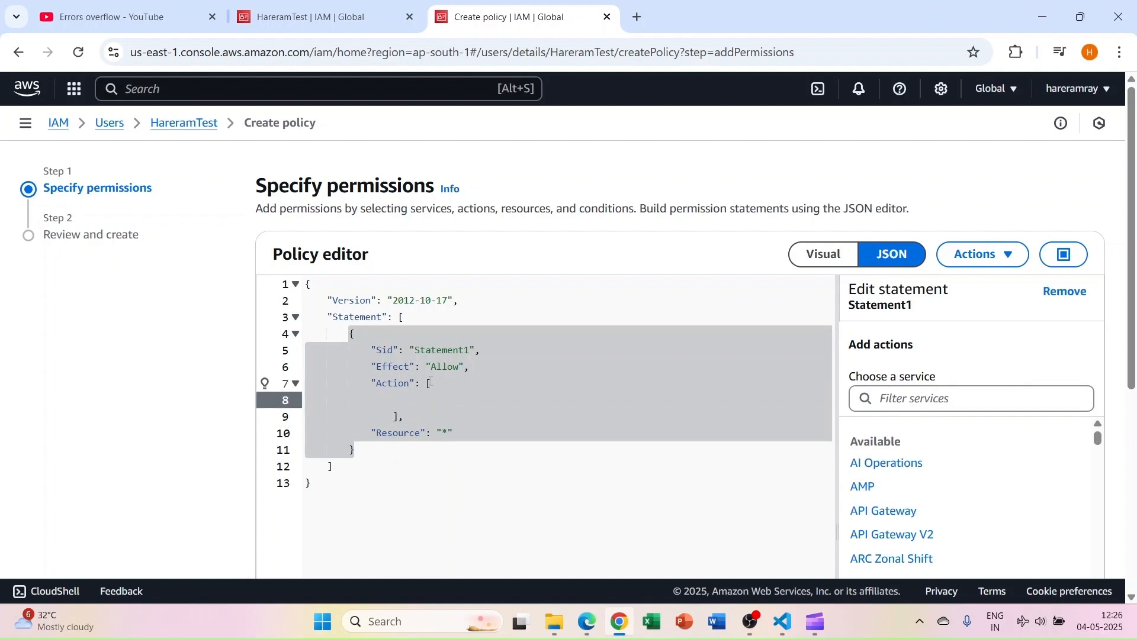
type("\"")
- Switch to Edge, expand the Applications widget's access-denied details and copy the full action name servicecatalog:ListApplications
mouse_move(586, 622)
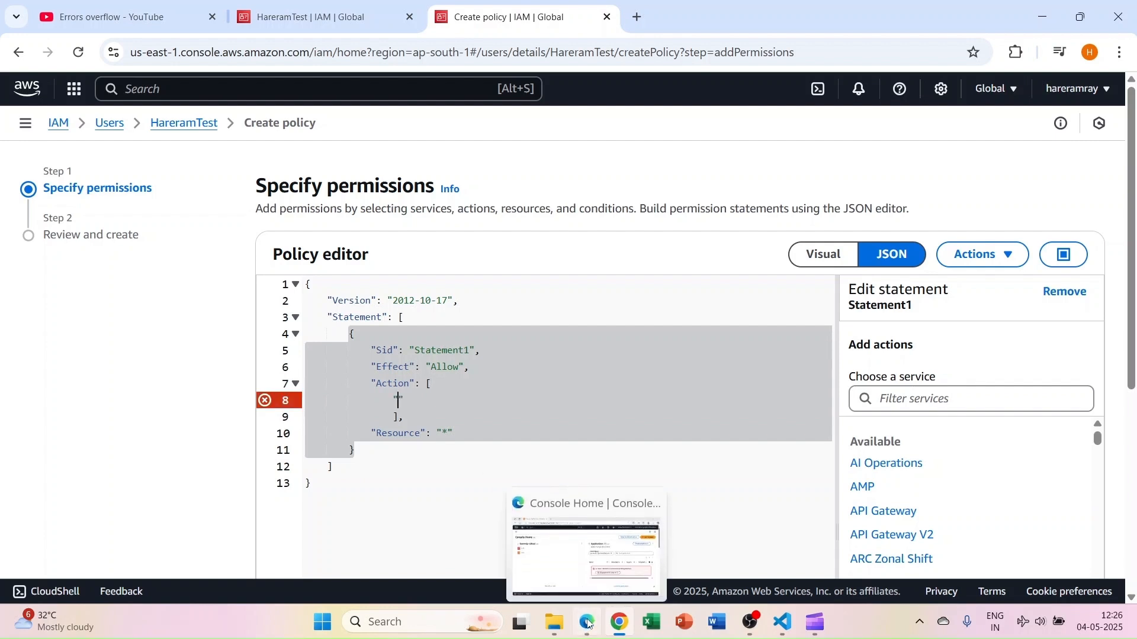
left_click(656, 552)
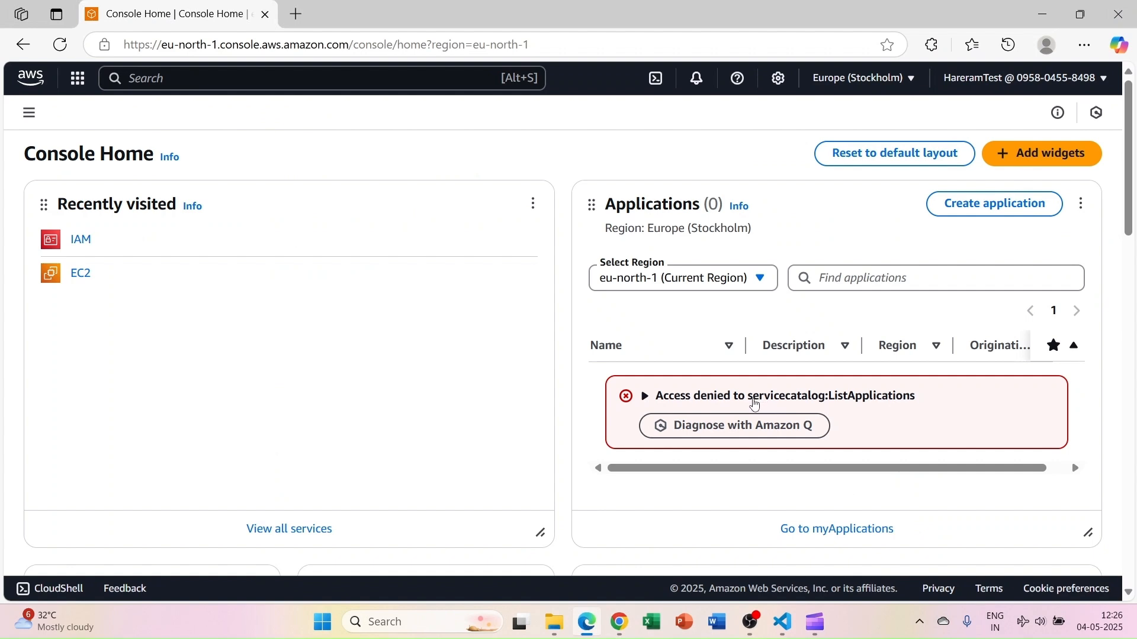
left_click(645, 396)
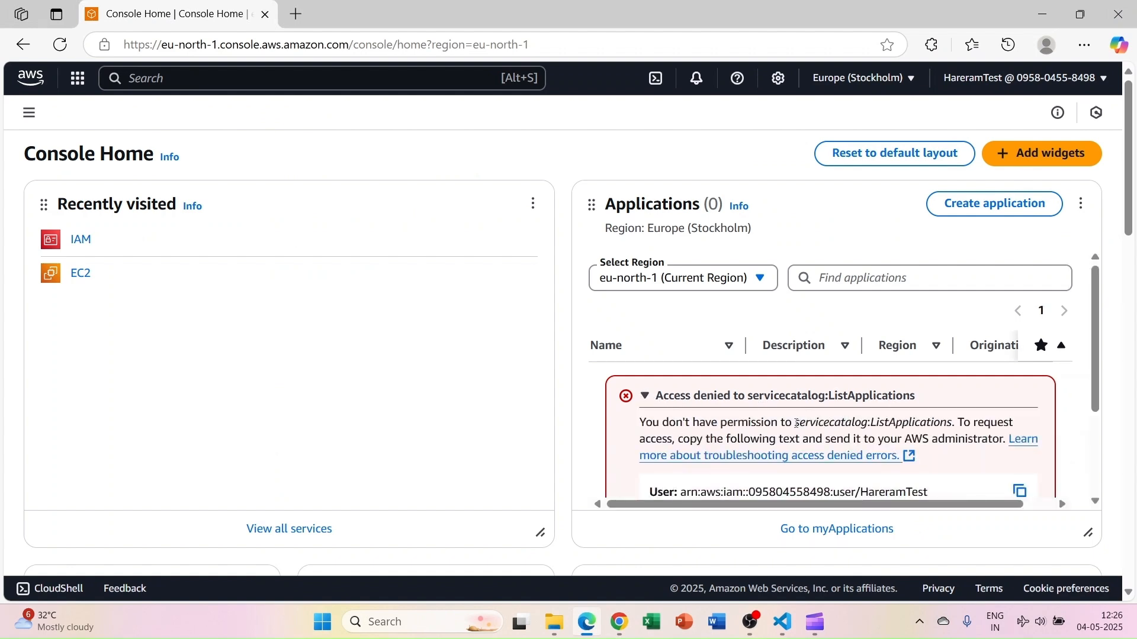
left_click_drag(795, 422, 951, 416)
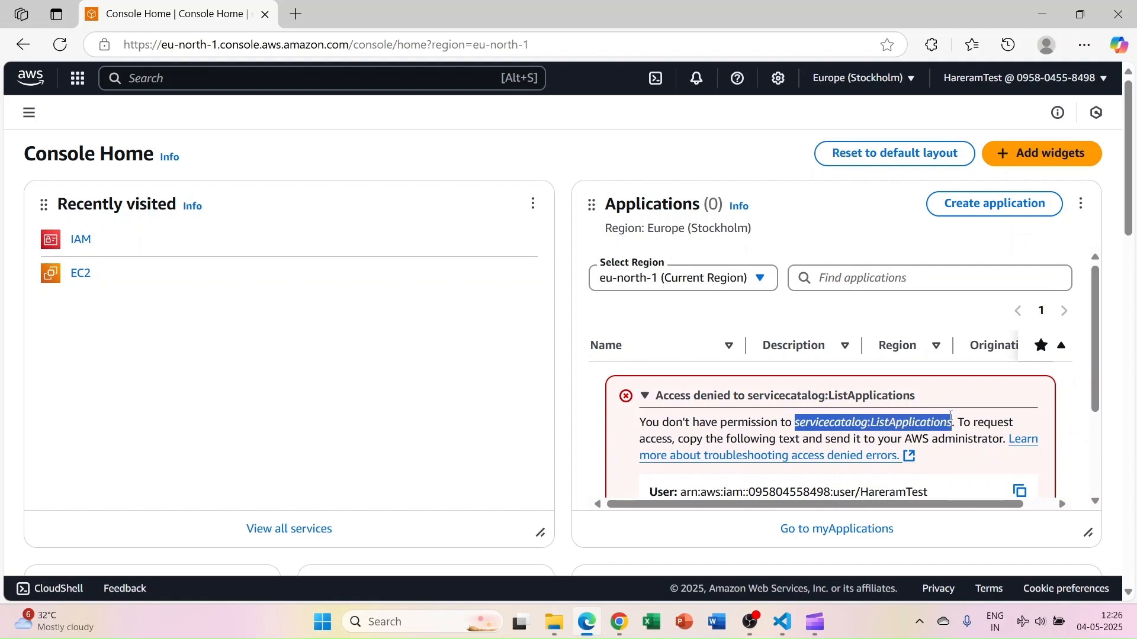
key("ctrl+c")
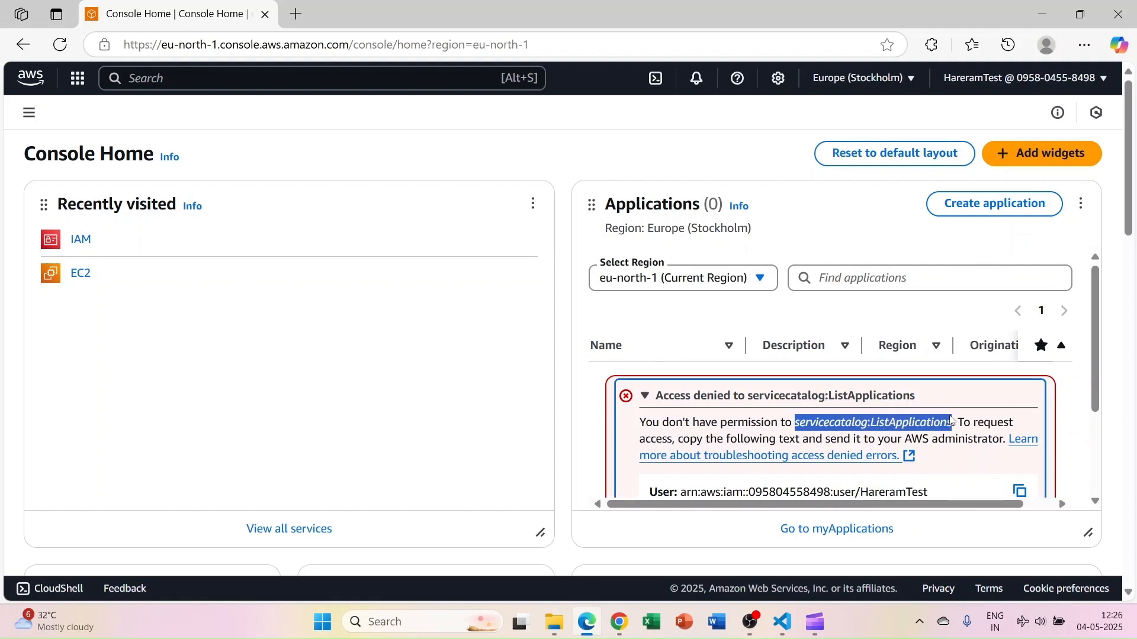
- Return to Chrome and insert servicecatalog:ListApplications between the quotes in the policy's Action array
left_click(620, 621)
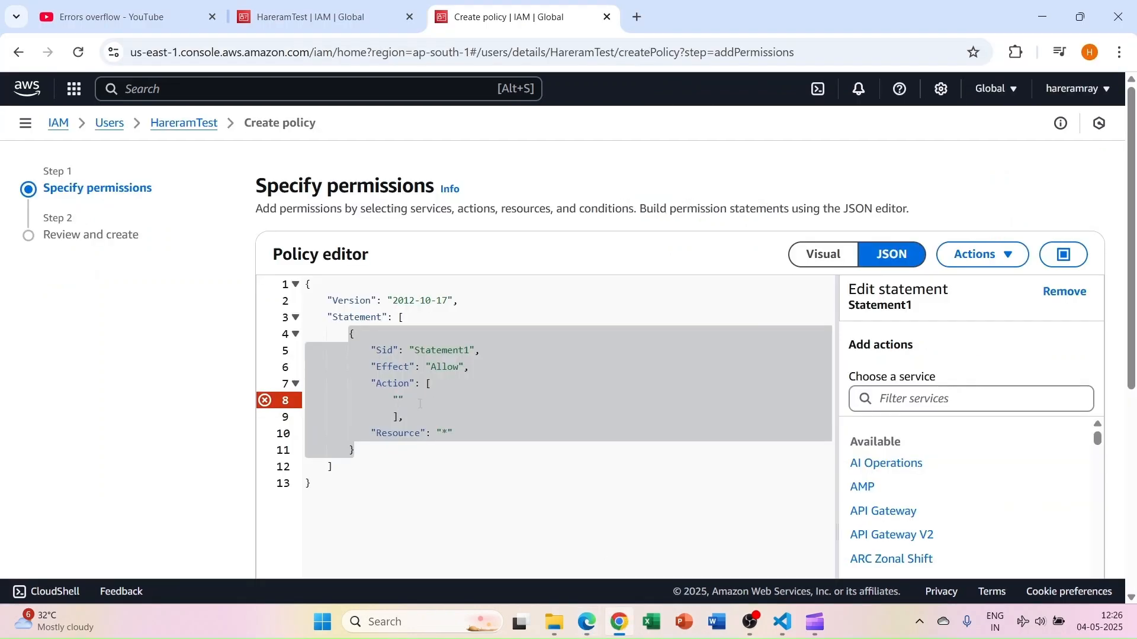
key("ctrl+v")
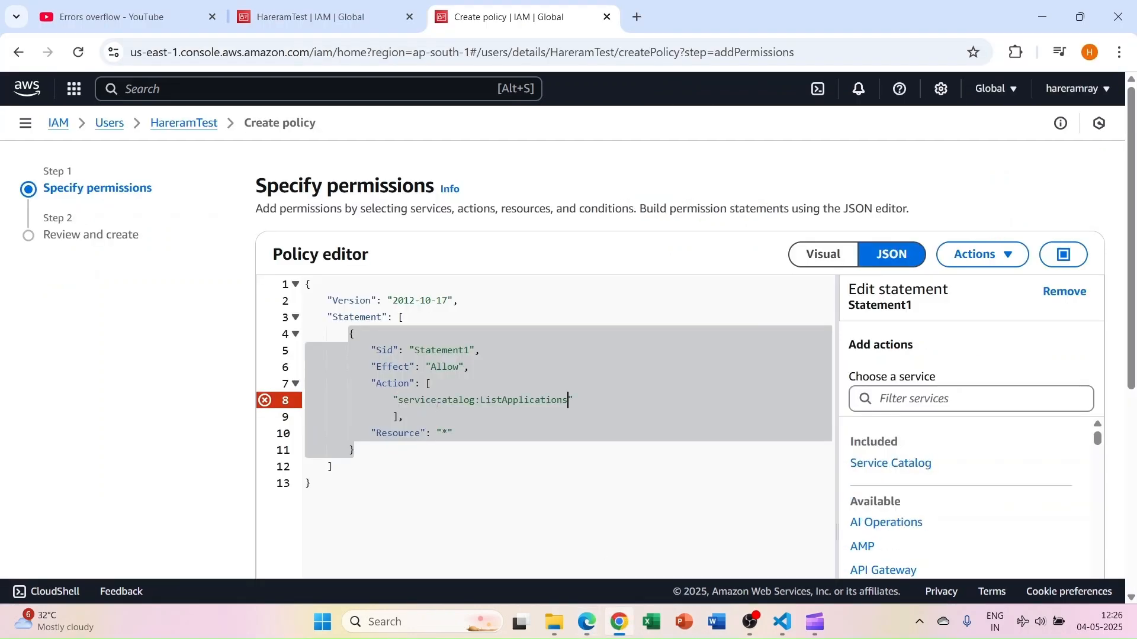
left_click(485, 421)
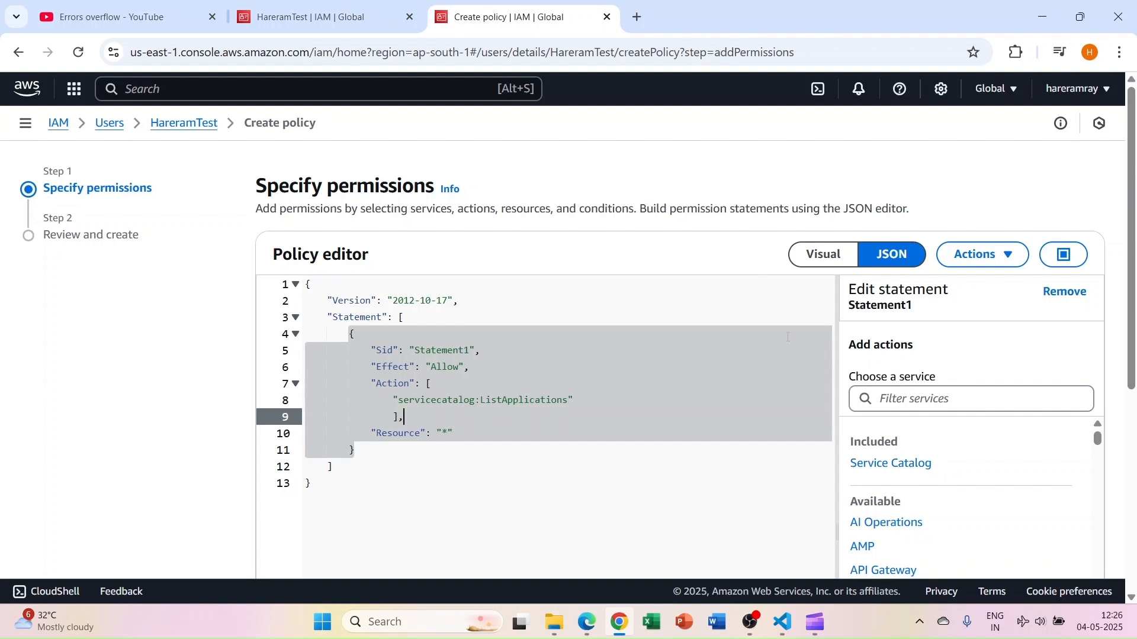
- Continue to the policy review, name the inline policy userPolicy1 and create it
scroll(788, 337, "down", 1)
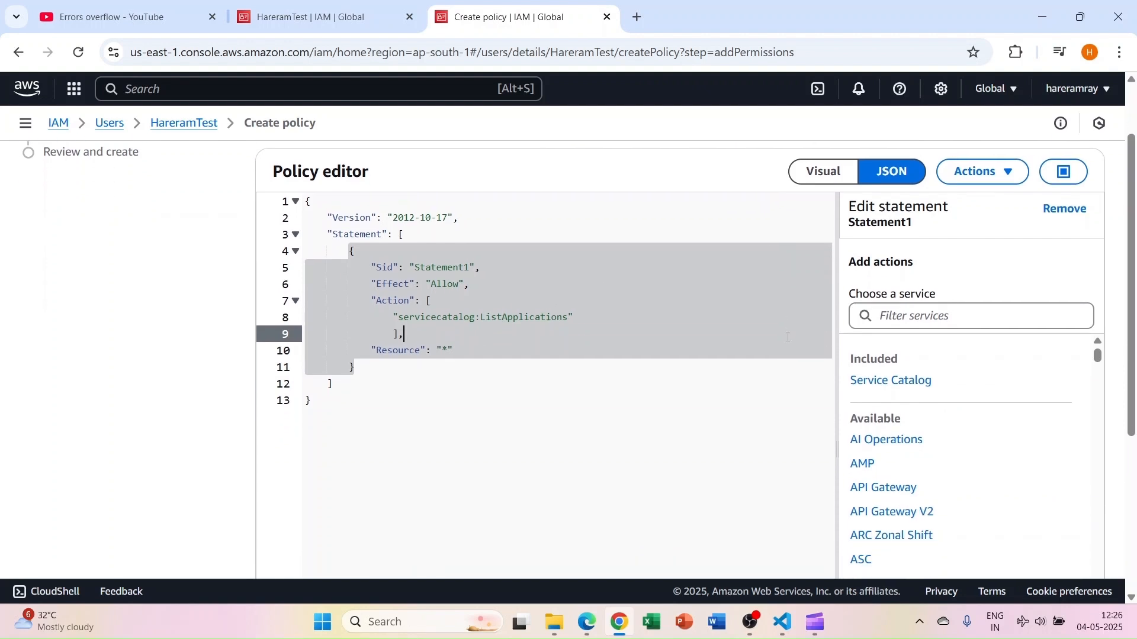
scroll(788, 337, "down", 3)
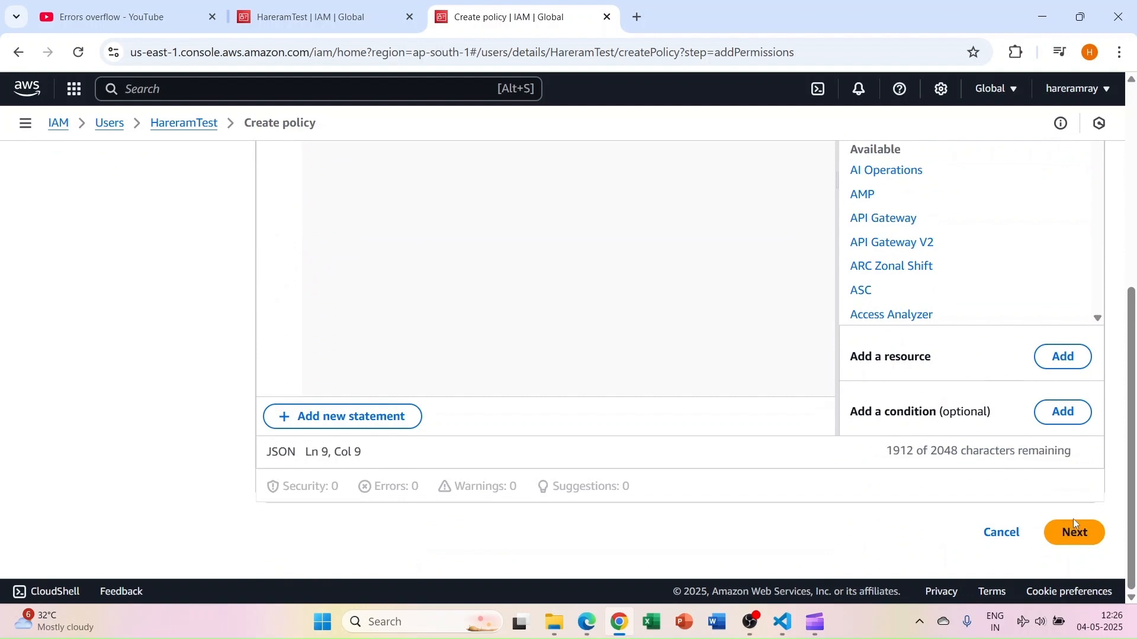
left_click(1076, 531)
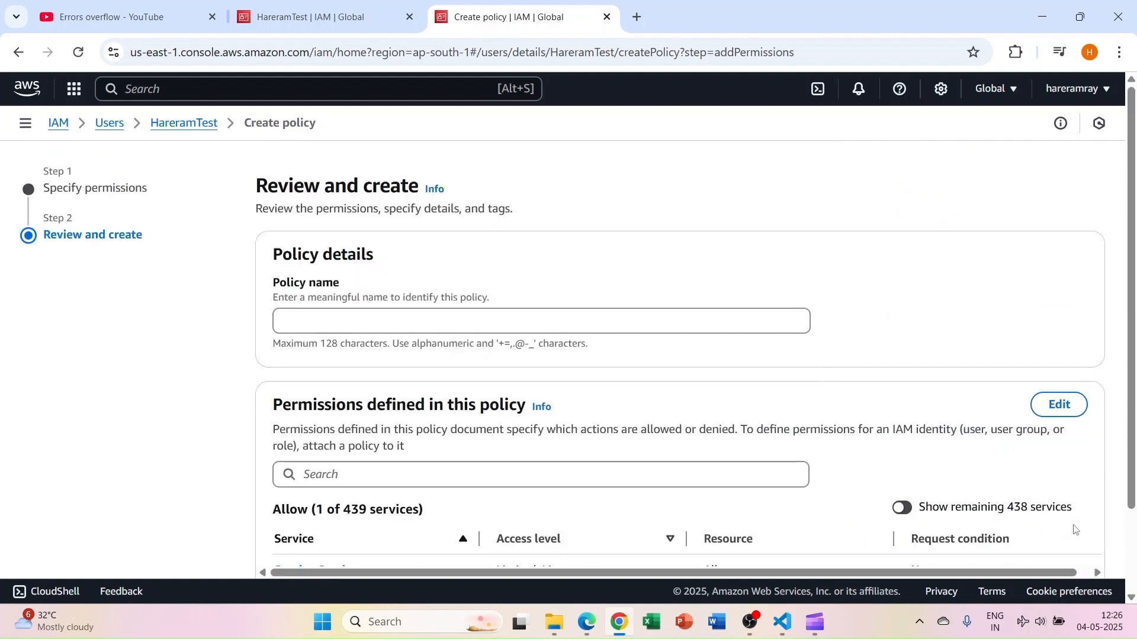
left_click(574, 320)
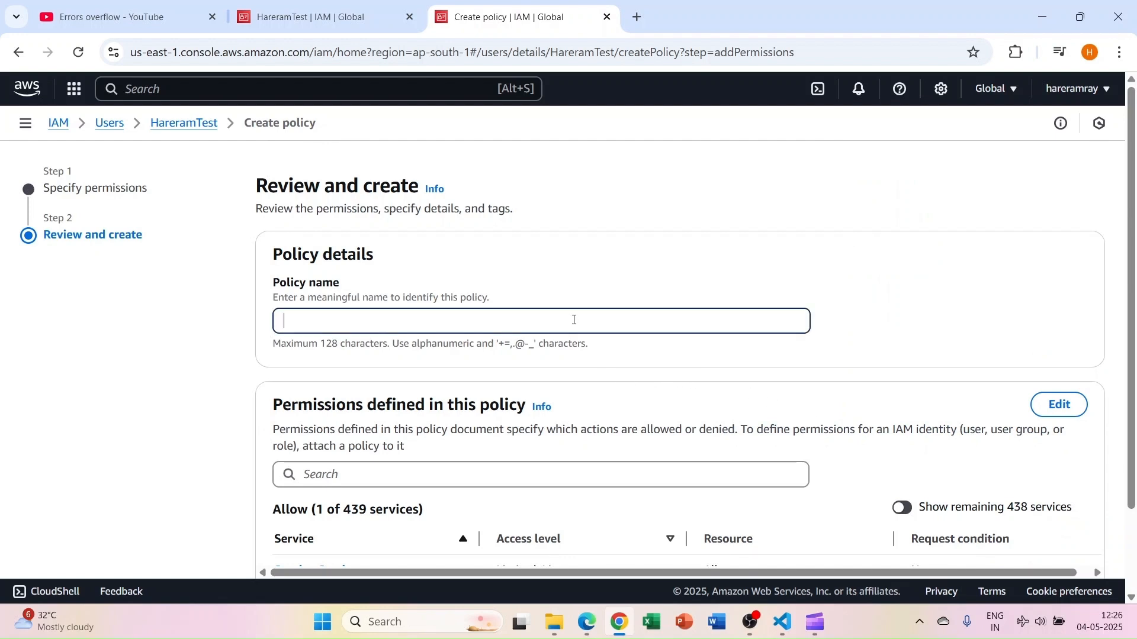
type("userPolict1")
scroll(574, 320, "down", 2)
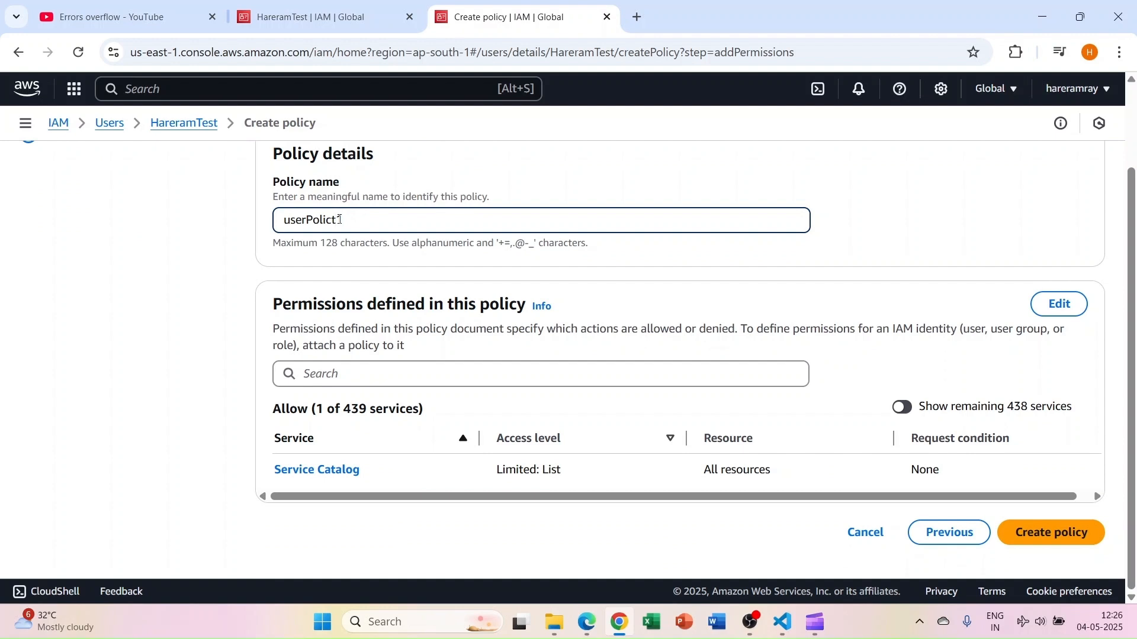
key("BackSpace")
type("y1")
left_click(1048, 531)
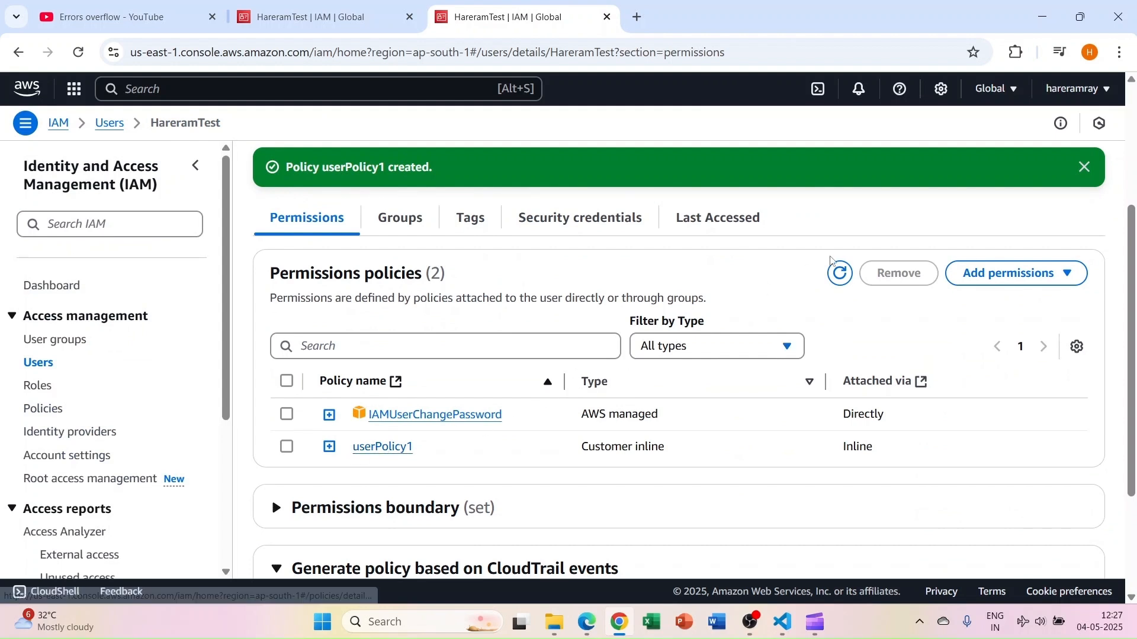
- Switch to Edge, reload Console Home and check the Applications widget for the granted access
left_click(616, 627)
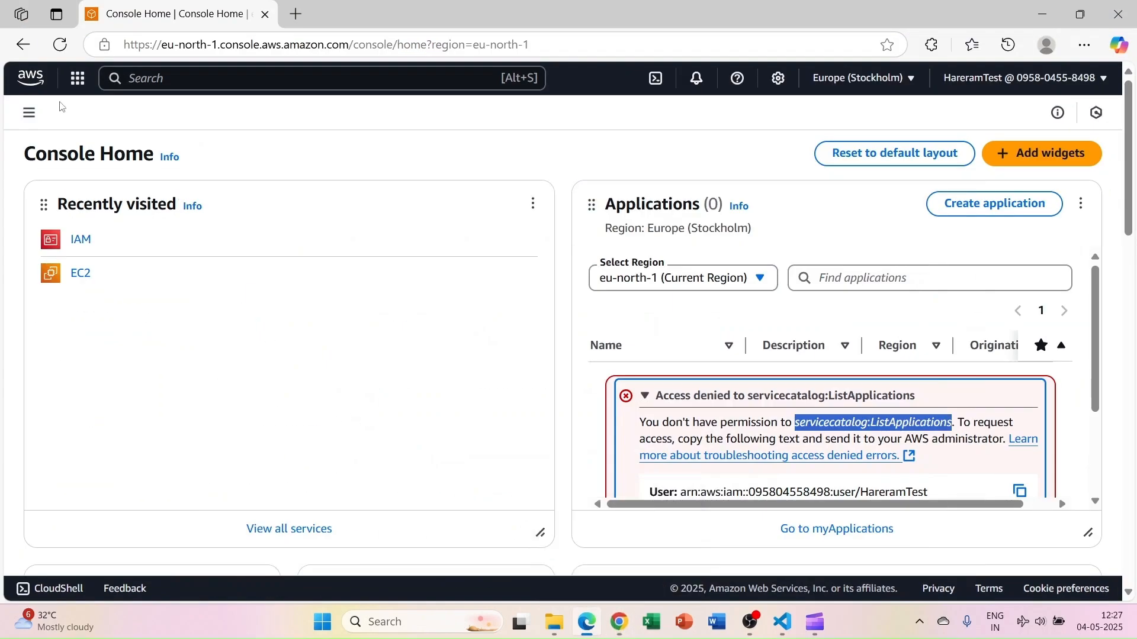
left_click(60, 45)
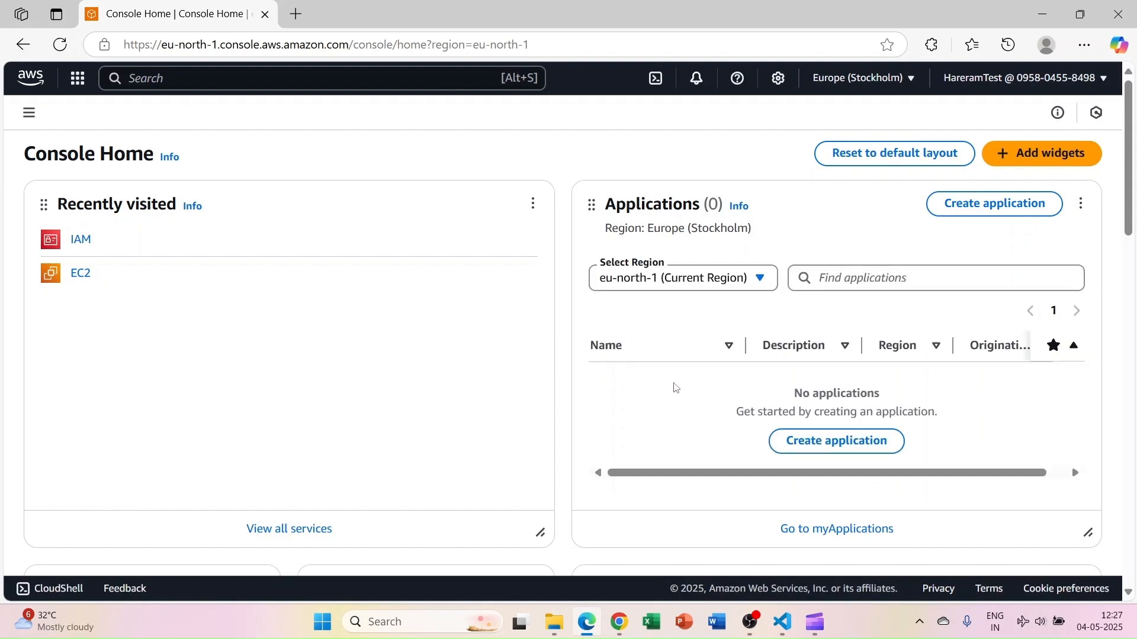
scroll(675, 388, "down", 1)
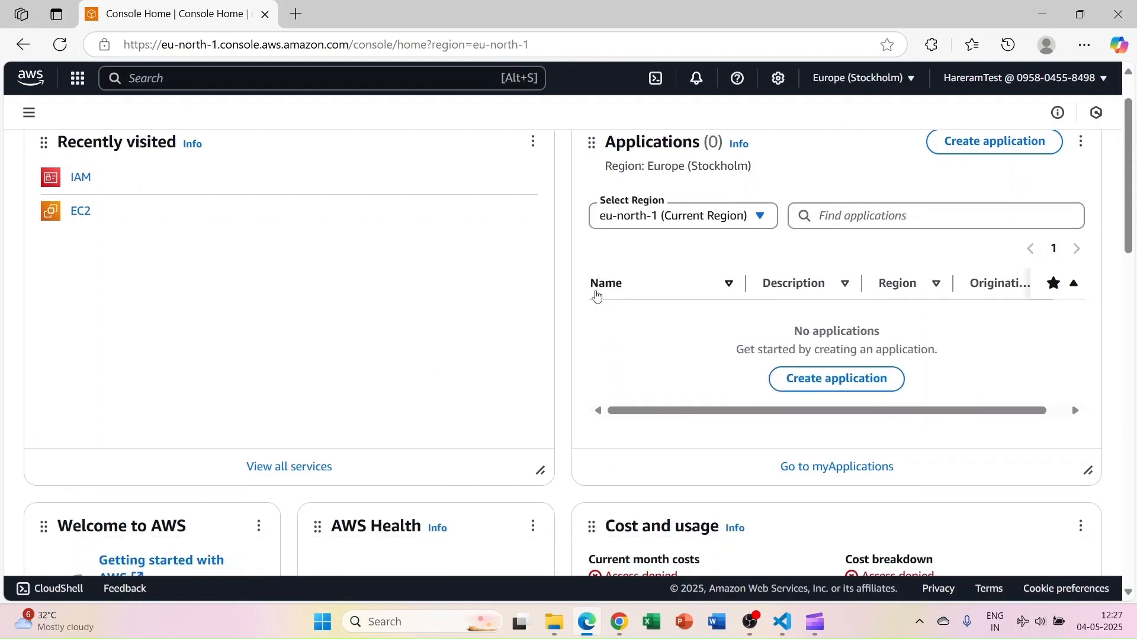
left_click_drag(598, 284, 828, 367)
left_click(994, 385)
- Open the IAM dashboard as the test user and copy the denied action name iam:GetAccountSummary from the first security recommendation
left_click(80, 177)
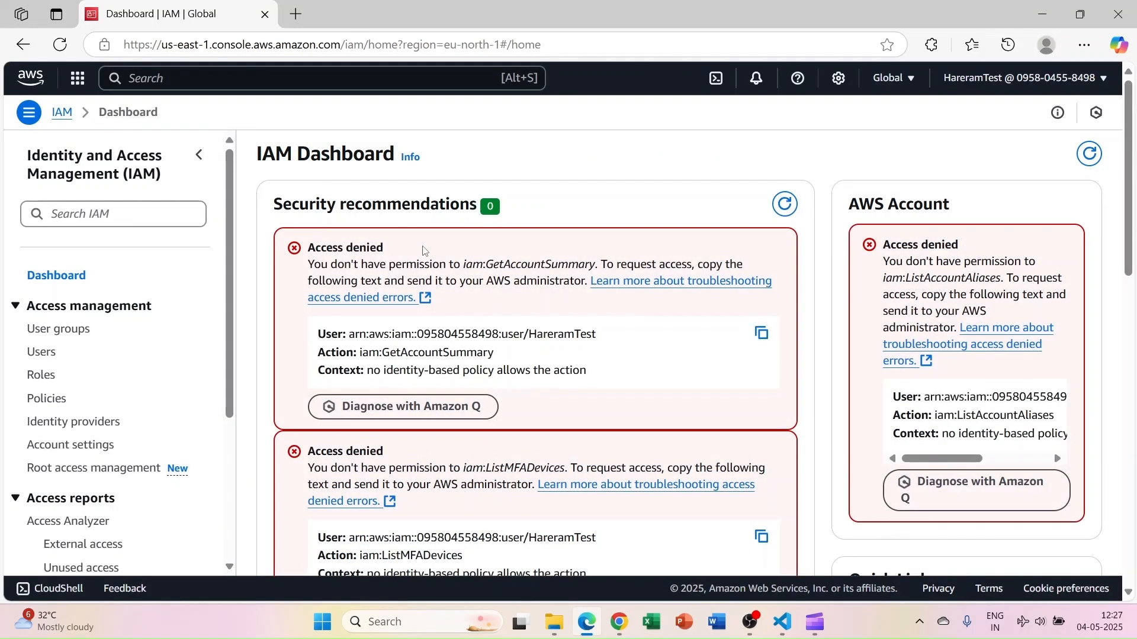
scroll(424, 251, "down", 1)
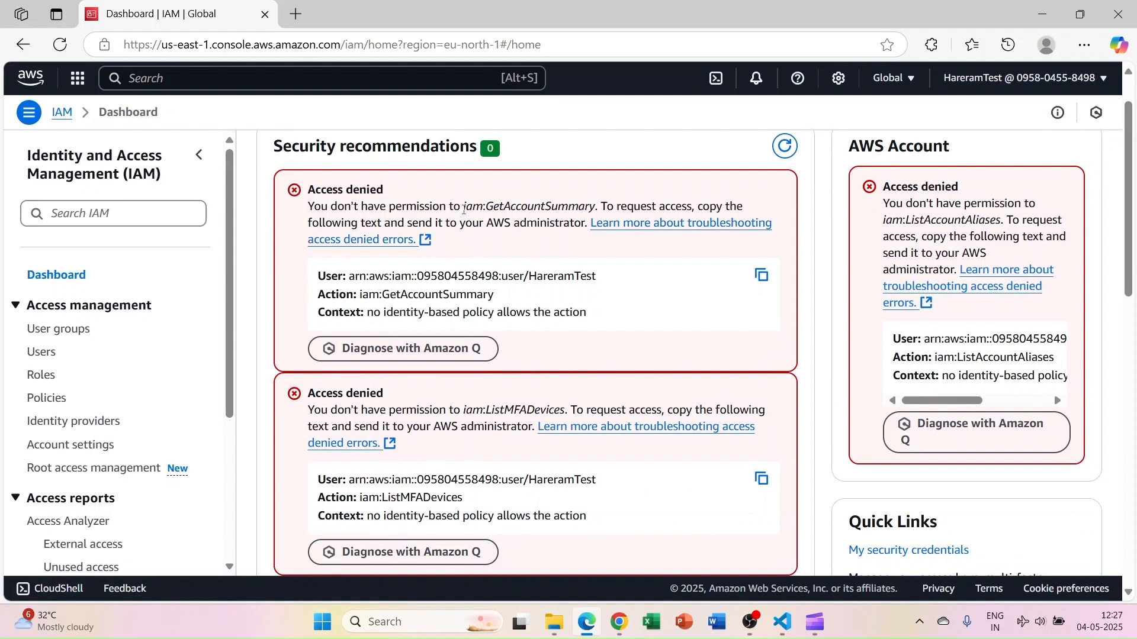
left_click_drag(464, 209, 598, 211)
key("ctrl+c")
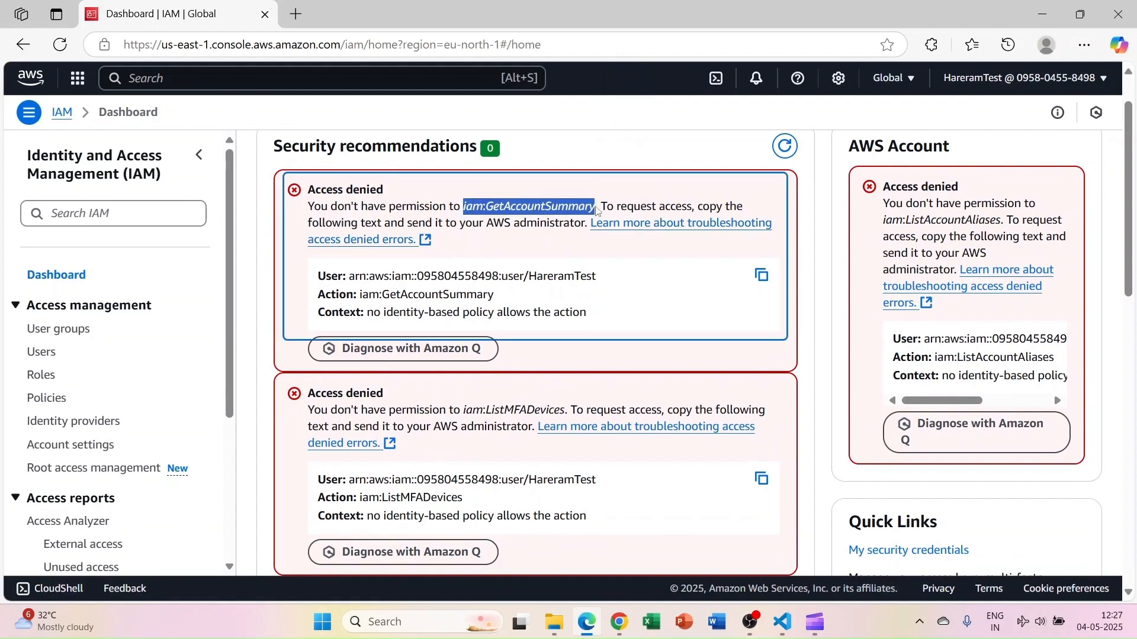
- Return to Chrome, start another inline policy for the user and choose IAM as its service in the visual editor
left_click(620, 622)
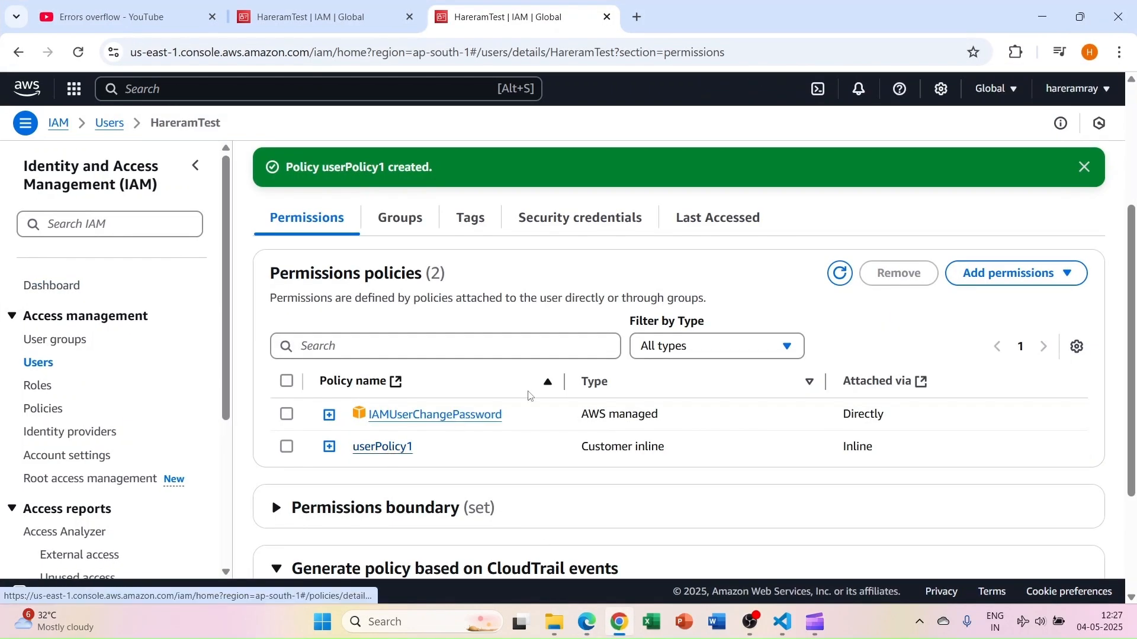
left_click(1003, 274)
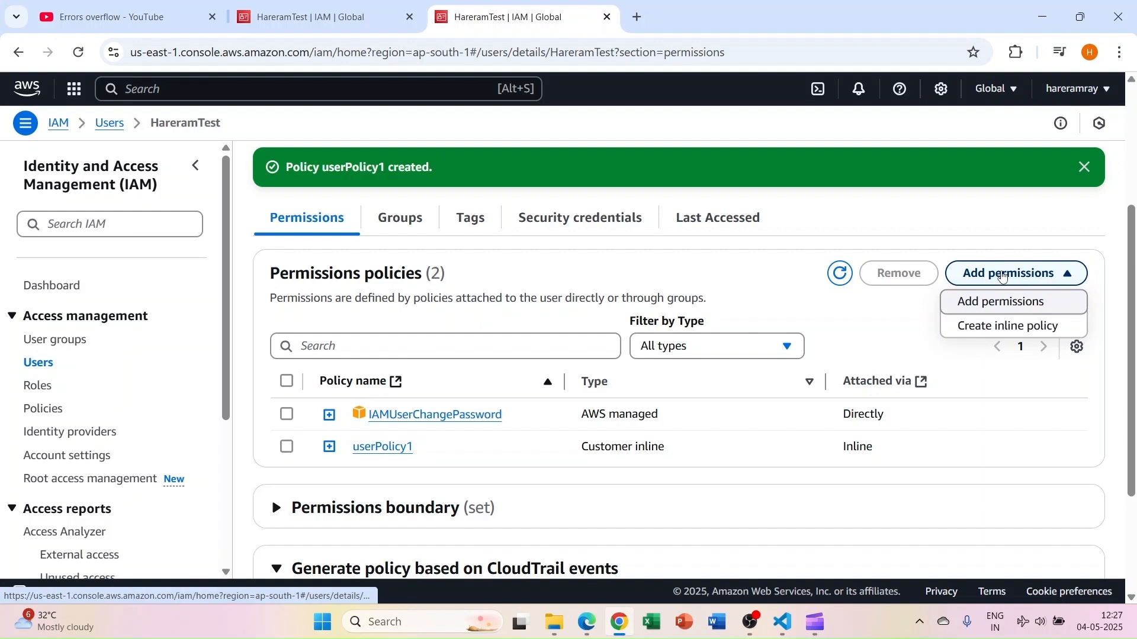
left_click(983, 331)
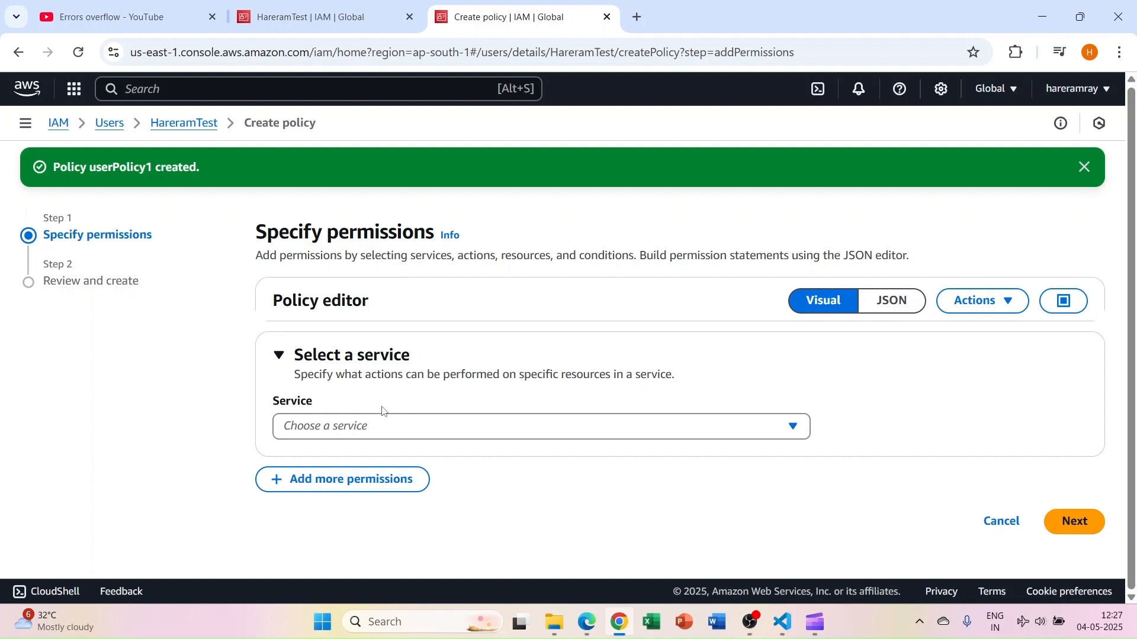
left_click(354, 425)
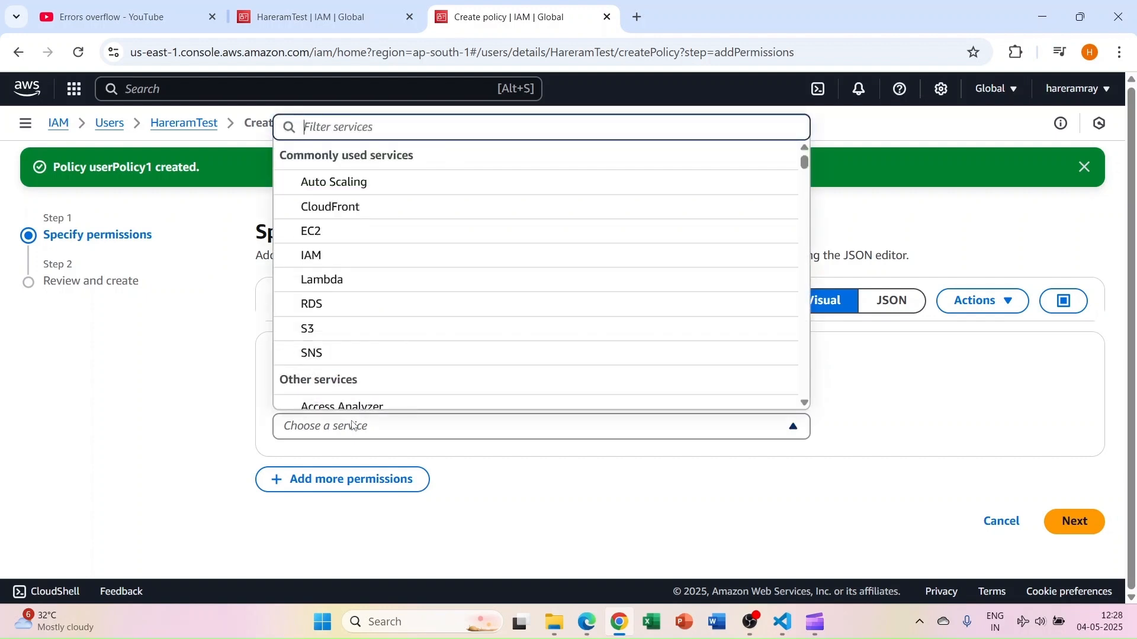
type("iam")
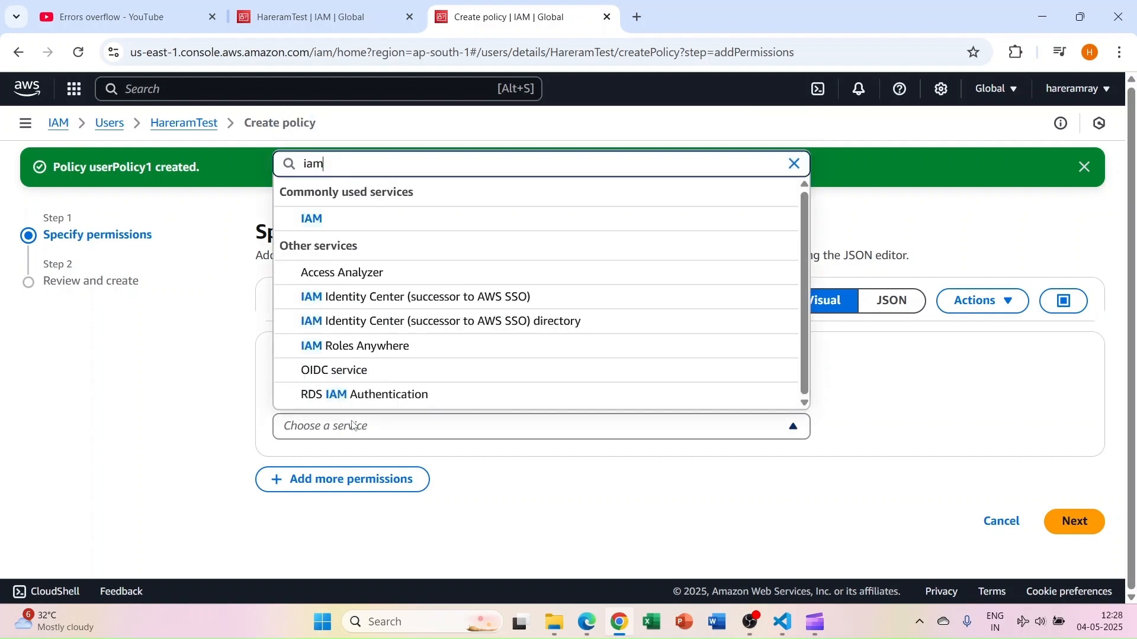
left_click(312, 219)
scroll(409, 406, "down", 2)
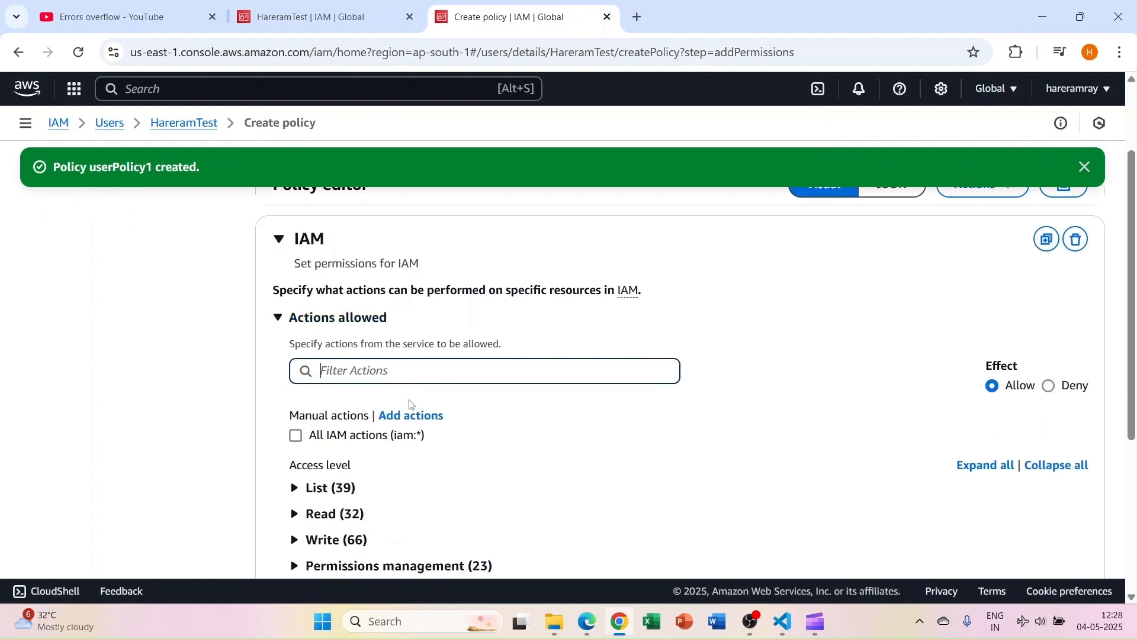
left_click(346, 370)
type("List")
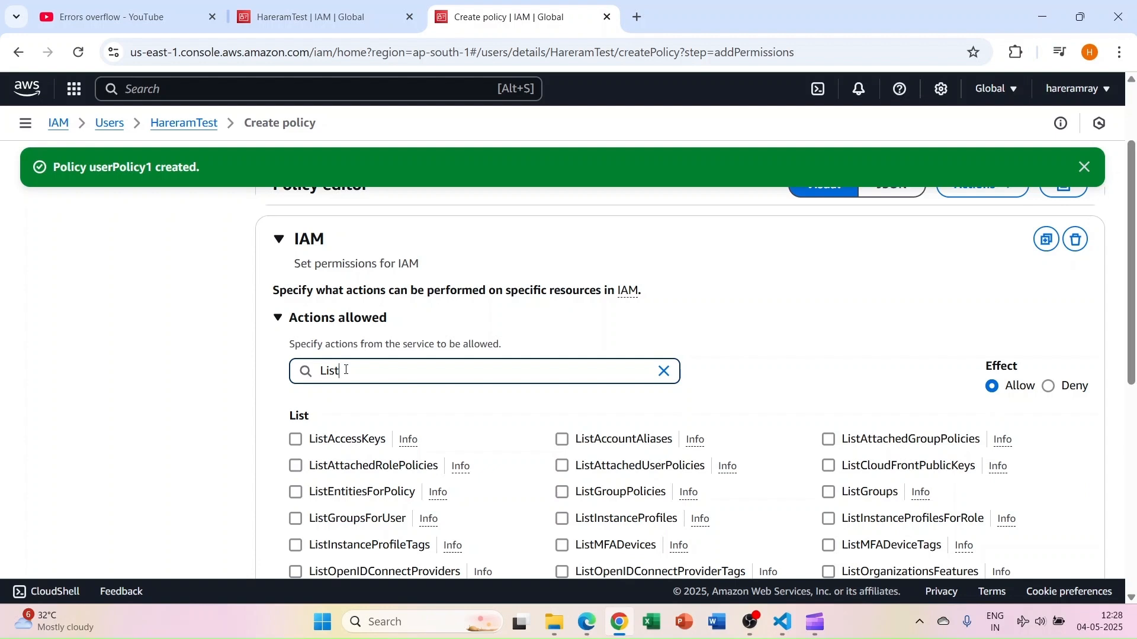
type("A")
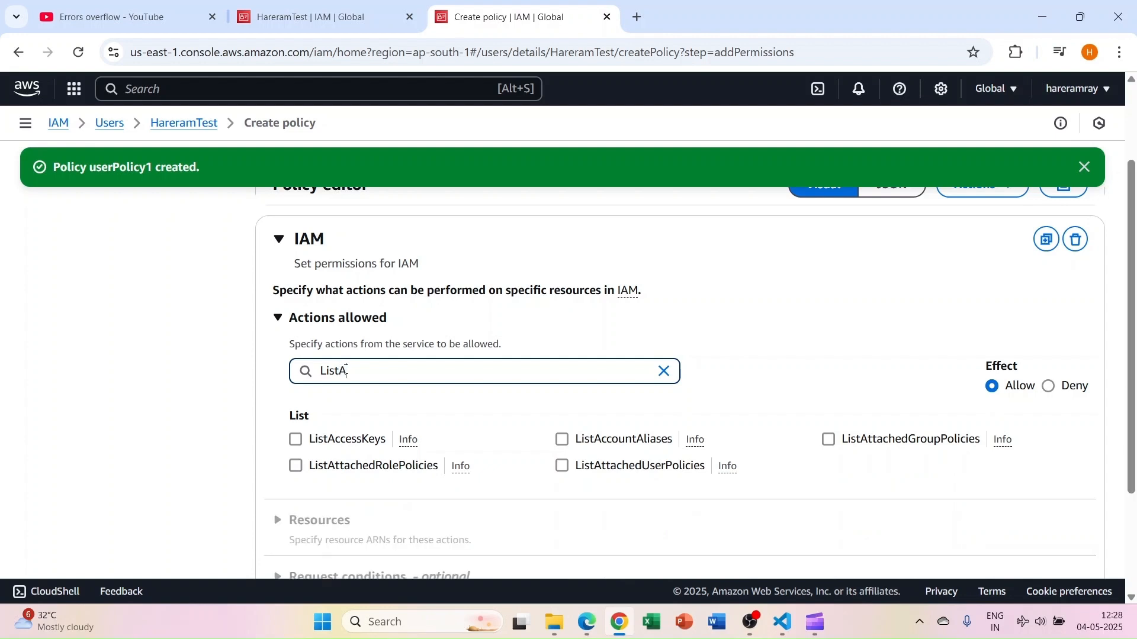
key("BackSpace")
key("BackSpace")
key("BackSpace")
key("BackSpace")
key("BackSpace")
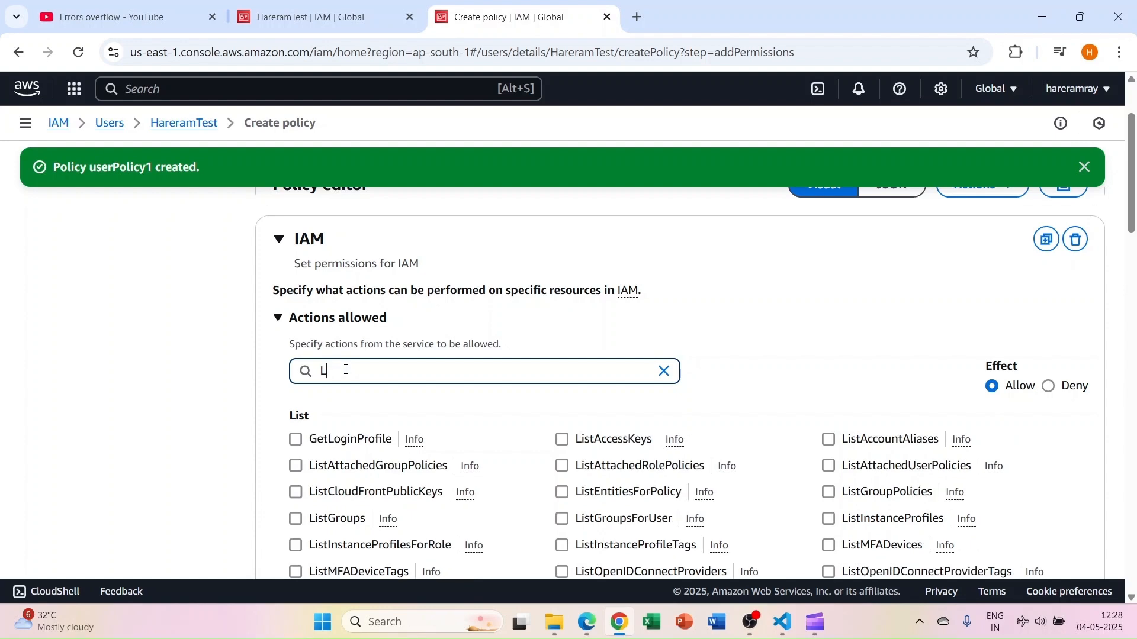
- Filter the IAM actions by "get" and allow the GetAccountSummary list action
type("get")
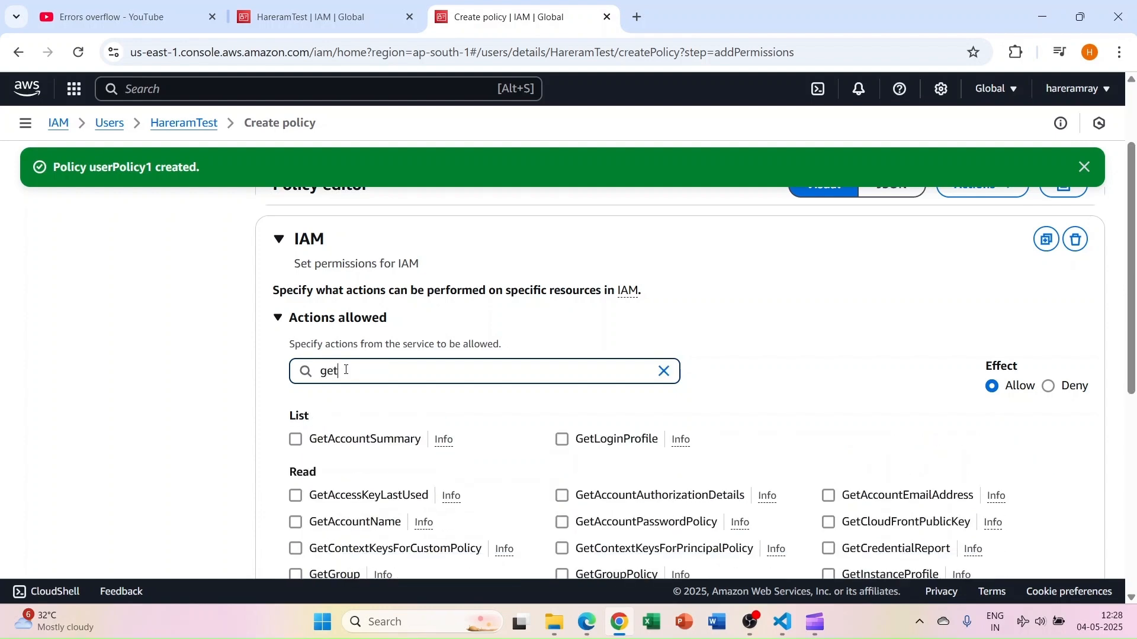
left_click(294, 442)
scroll(477, 437, "down", 2)
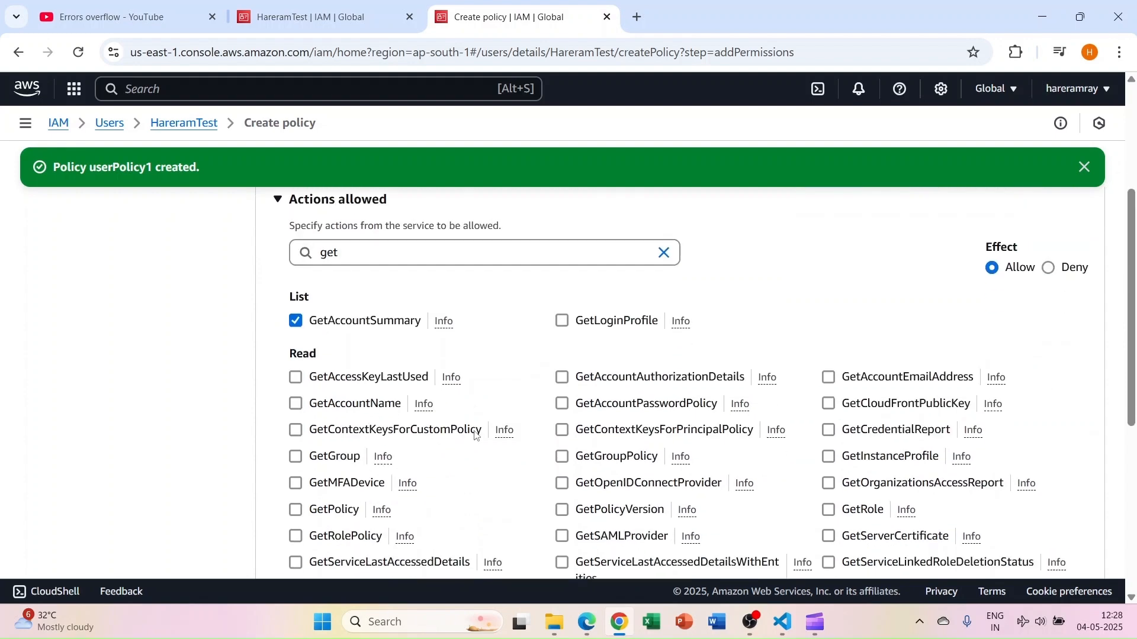
scroll(477, 436, "down", 6)
scroll(494, 363, "up", 8)
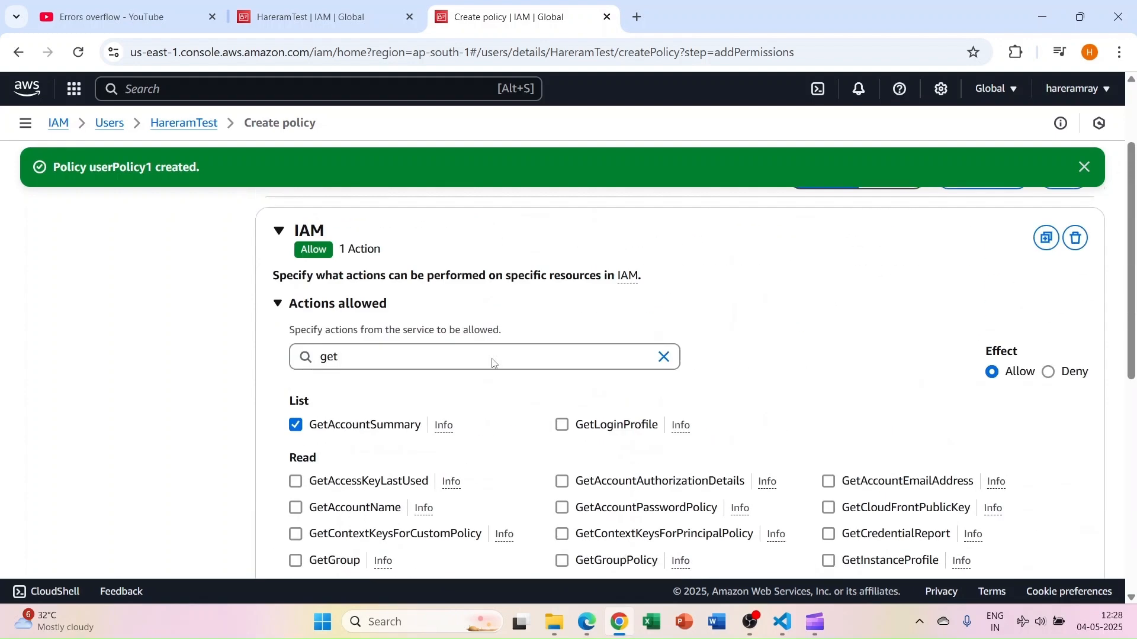
scroll(494, 363, "up", 2)
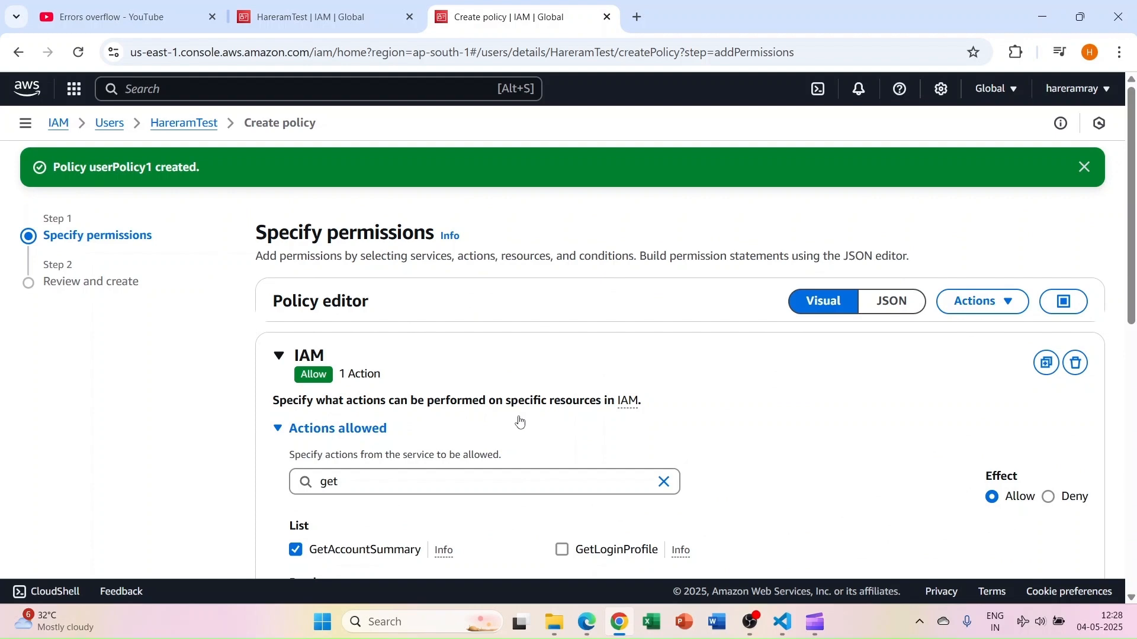
- Proceed to the review of the IAM inline policy, name it userPolicy2 and create it for the user
scroll(518, 422, "down", 1)
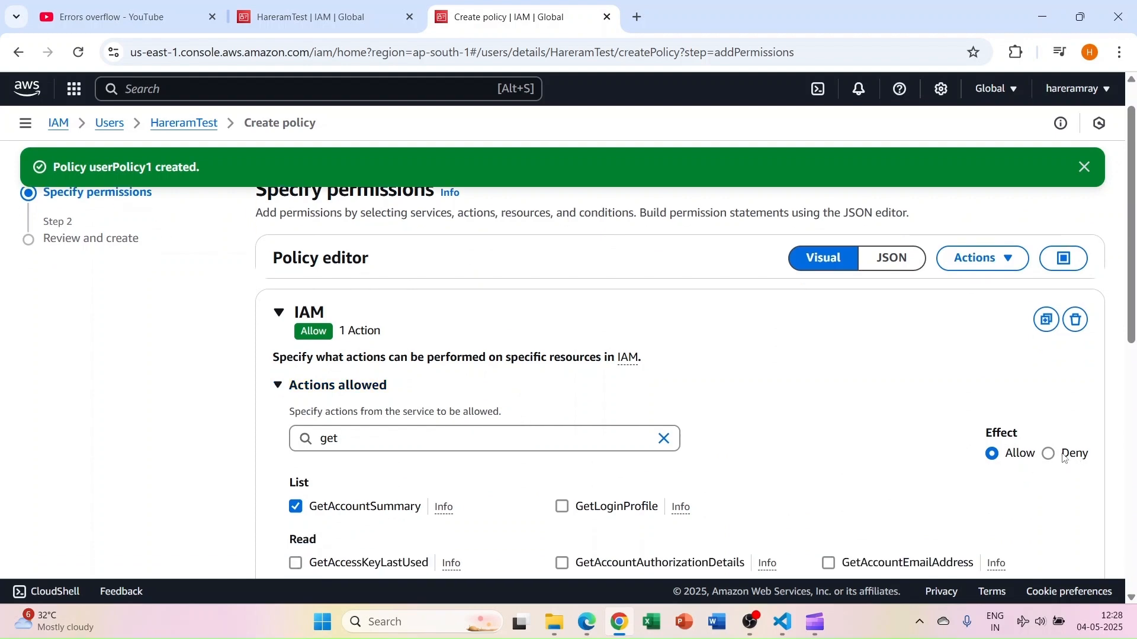
scroll(656, 408, "down", 6)
scroll(658, 408, "down", 1)
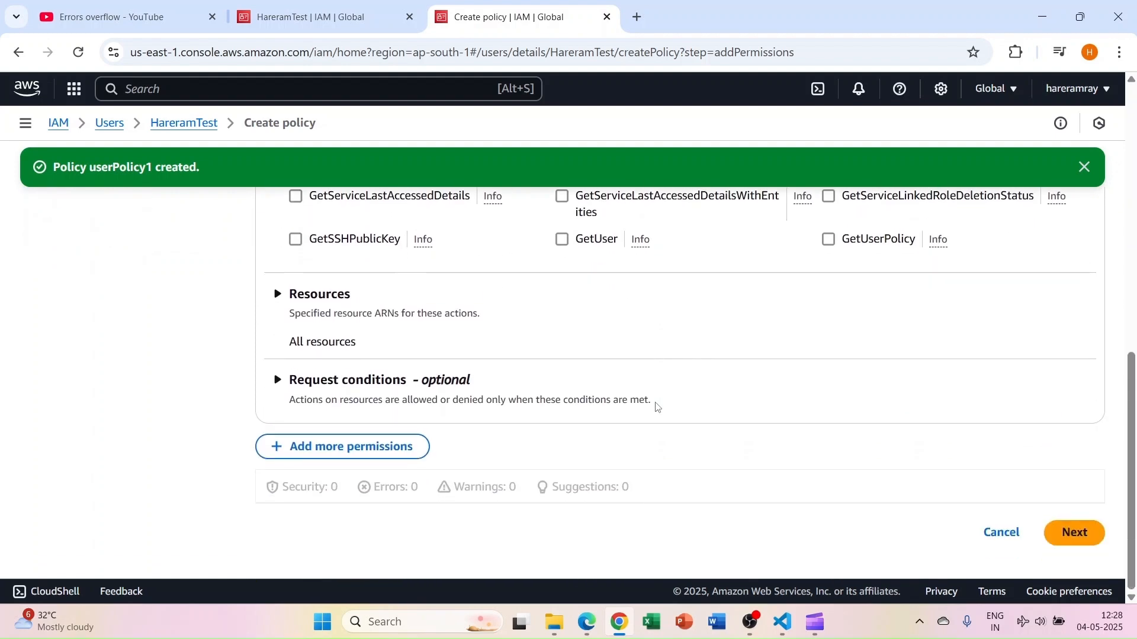
left_click(1078, 535)
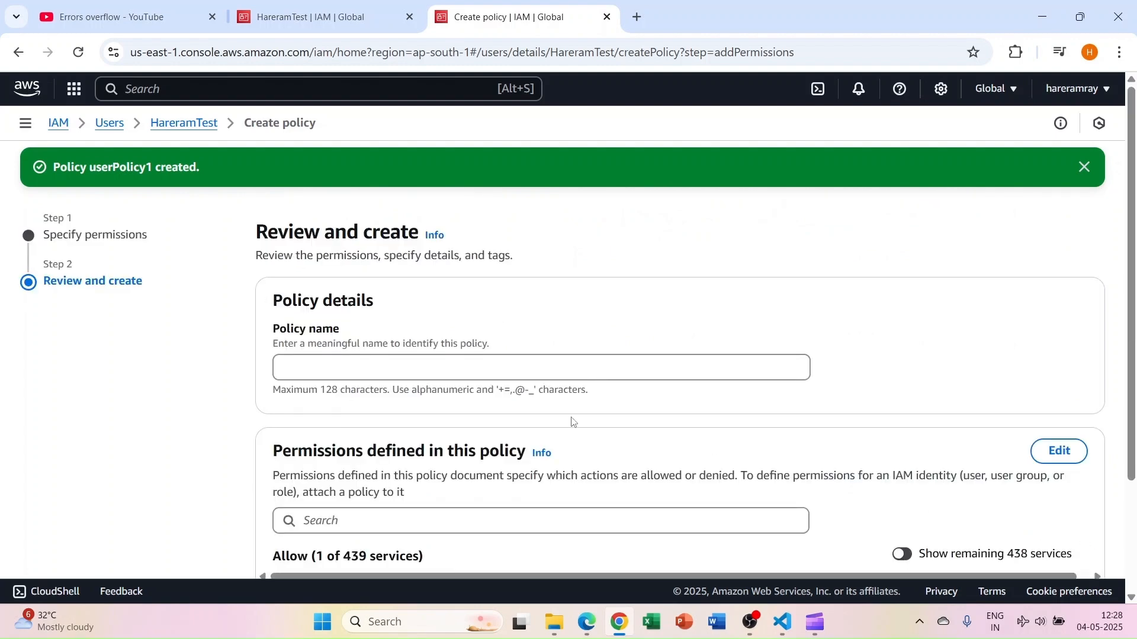
scroll(573, 422, "down", 2)
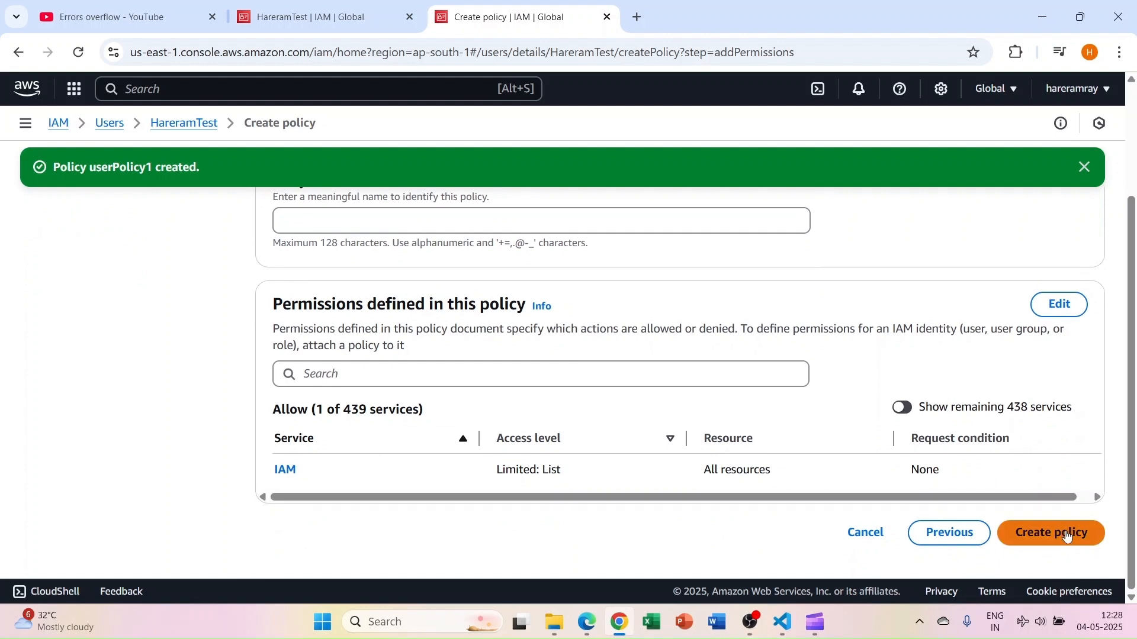
left_click(1047, 543)
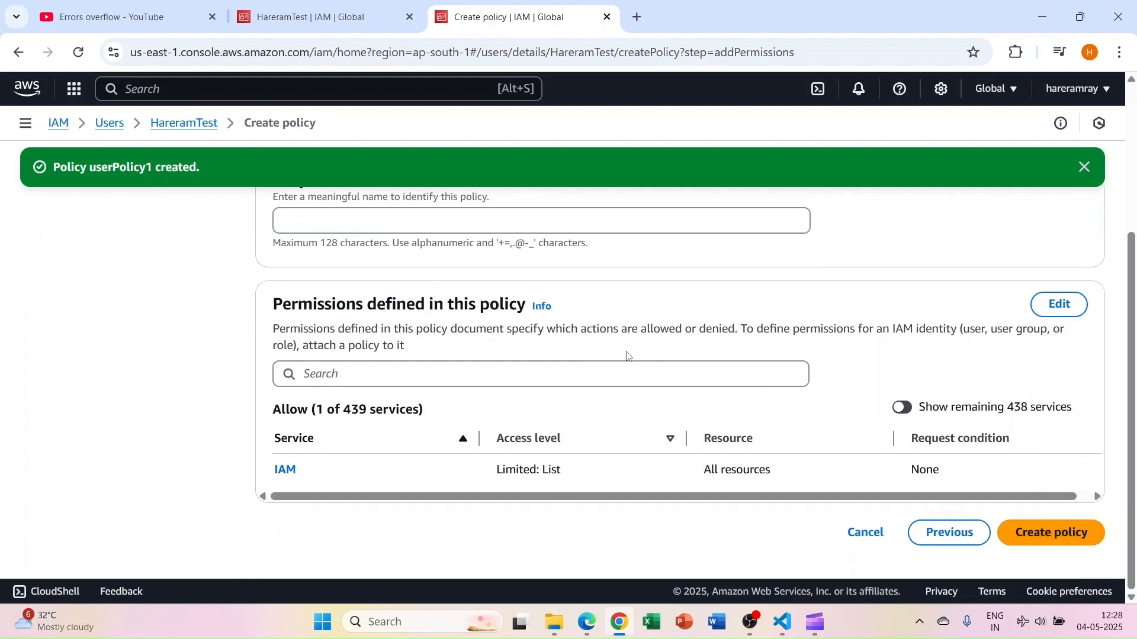
scroll(436, 243, "up", 1)
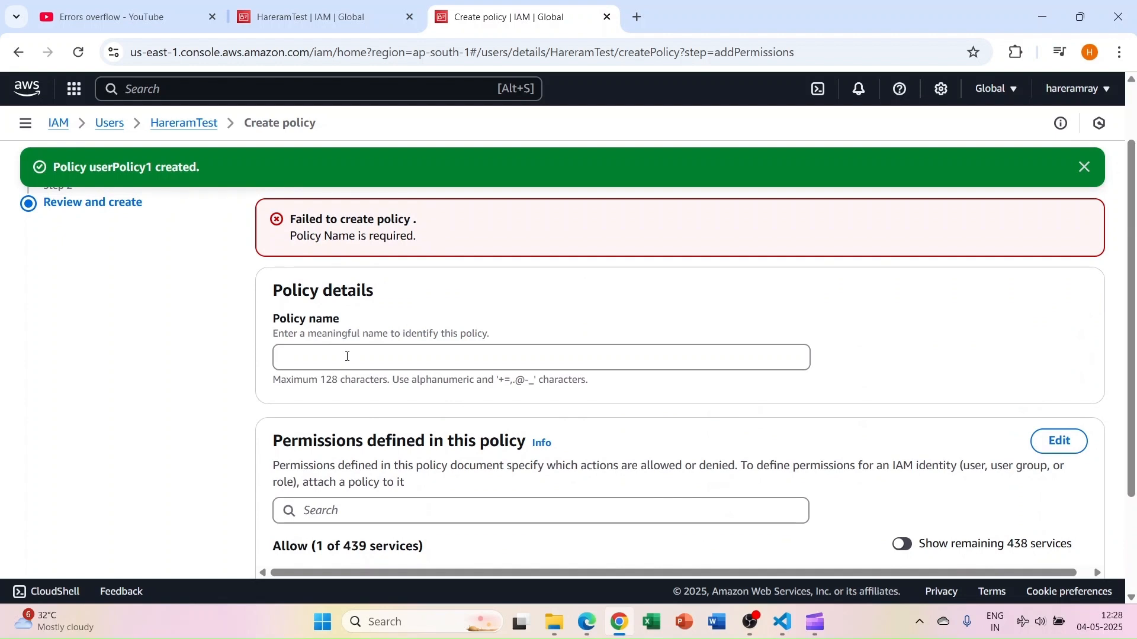
left_click(347, 357)
type("userPolicy2")
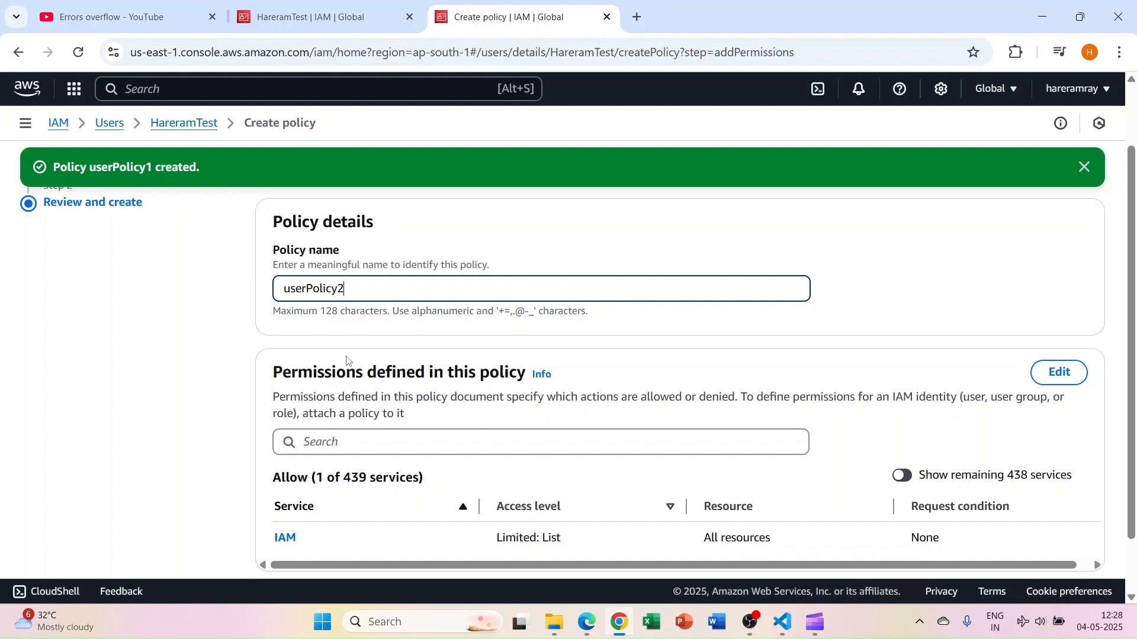
scroll(347, 361, "down", 1)
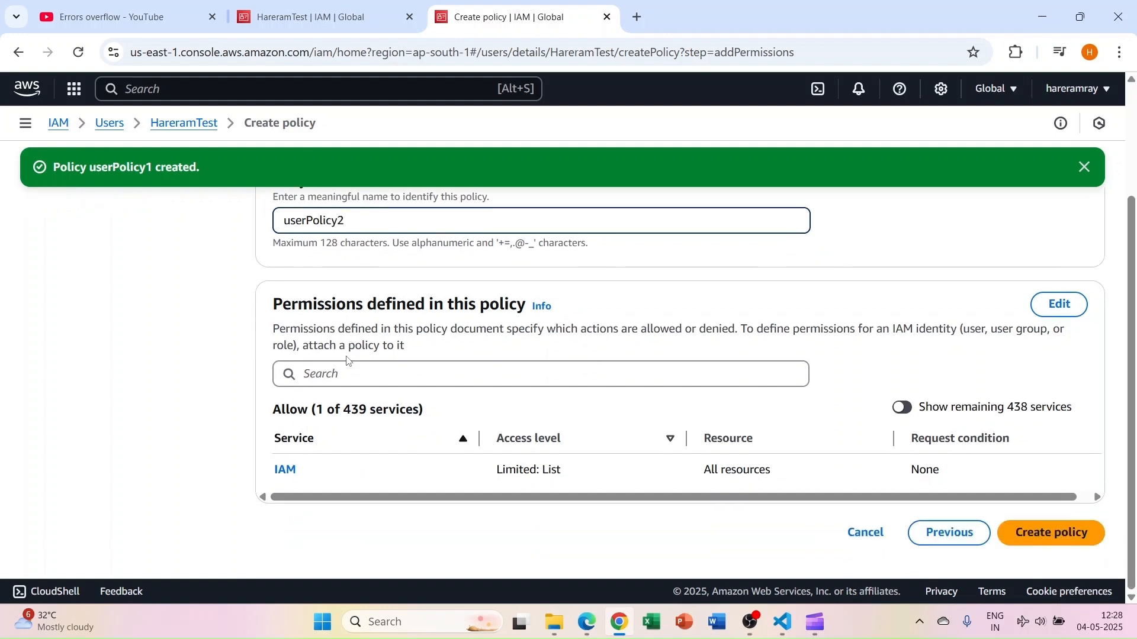
left_click(1056, 534)
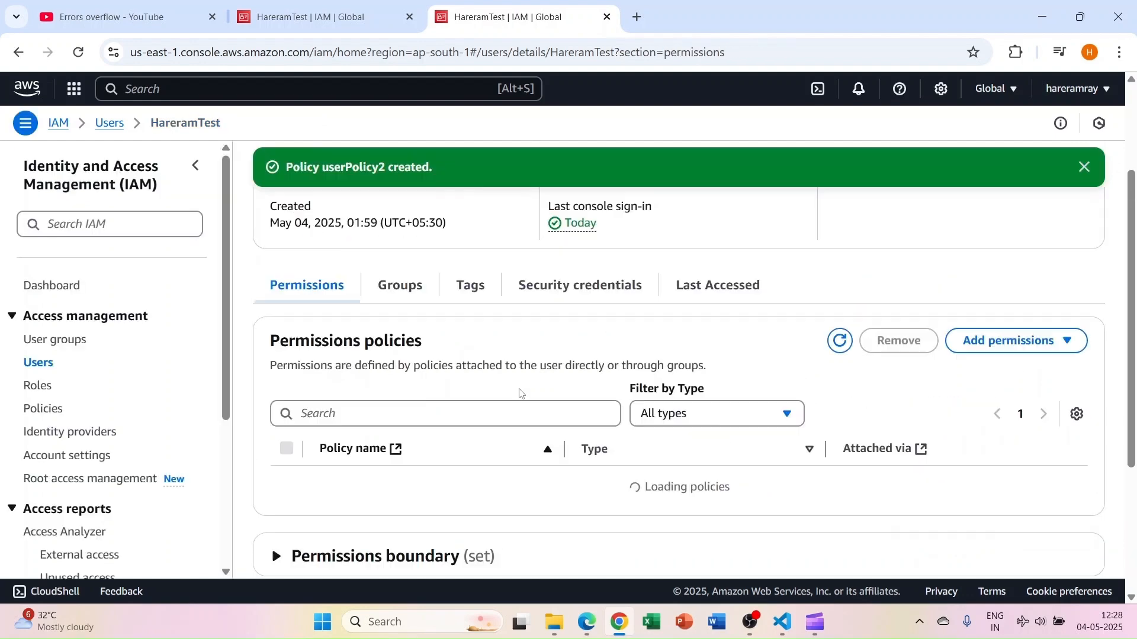
scroll(520, 393, "down", 3)
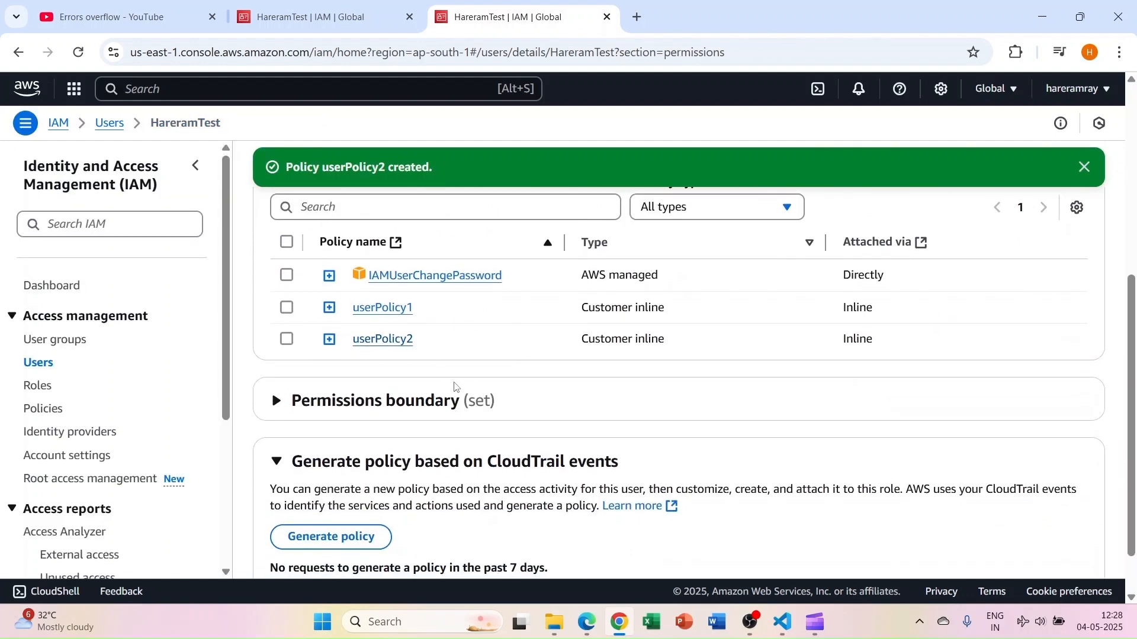
- Switch to Edge, reload the test user's IAM dashboard and check the IAM resources section for the granted access
left_click(586, 622)
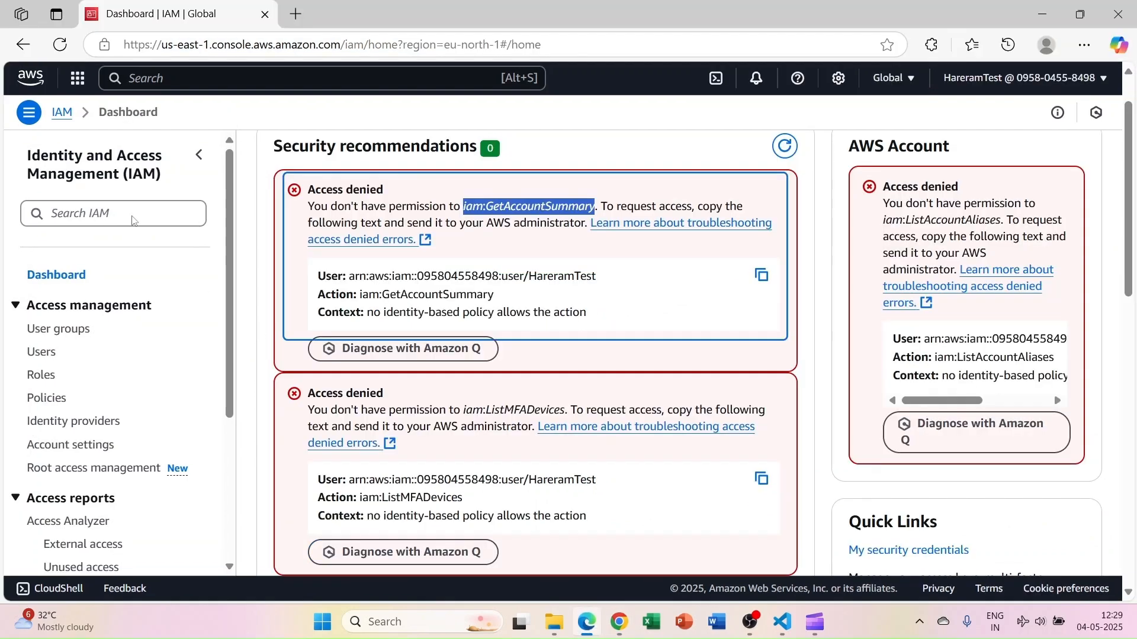
left_click(60, 47)
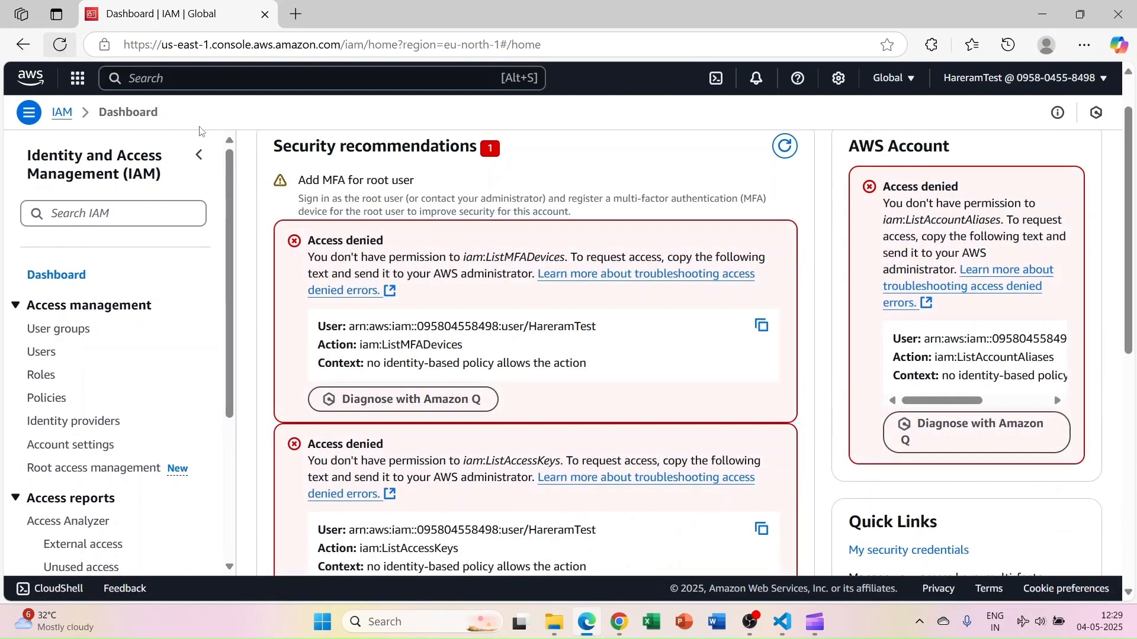
scroll(370, 230, "down", 8)
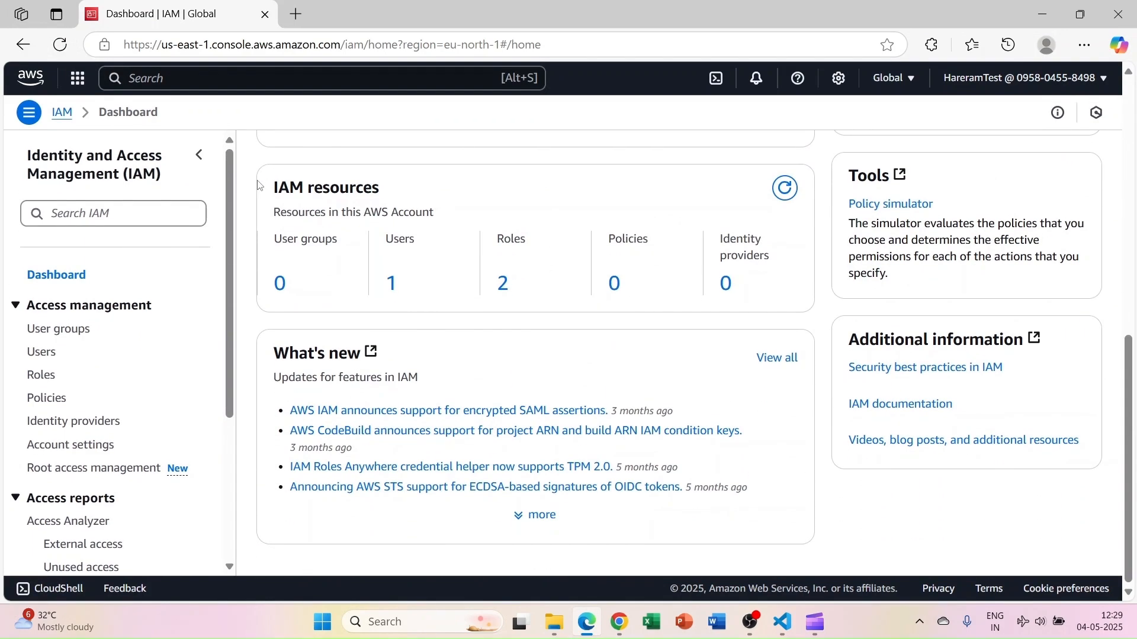
left_click_drag(260, 185, 741, 284)
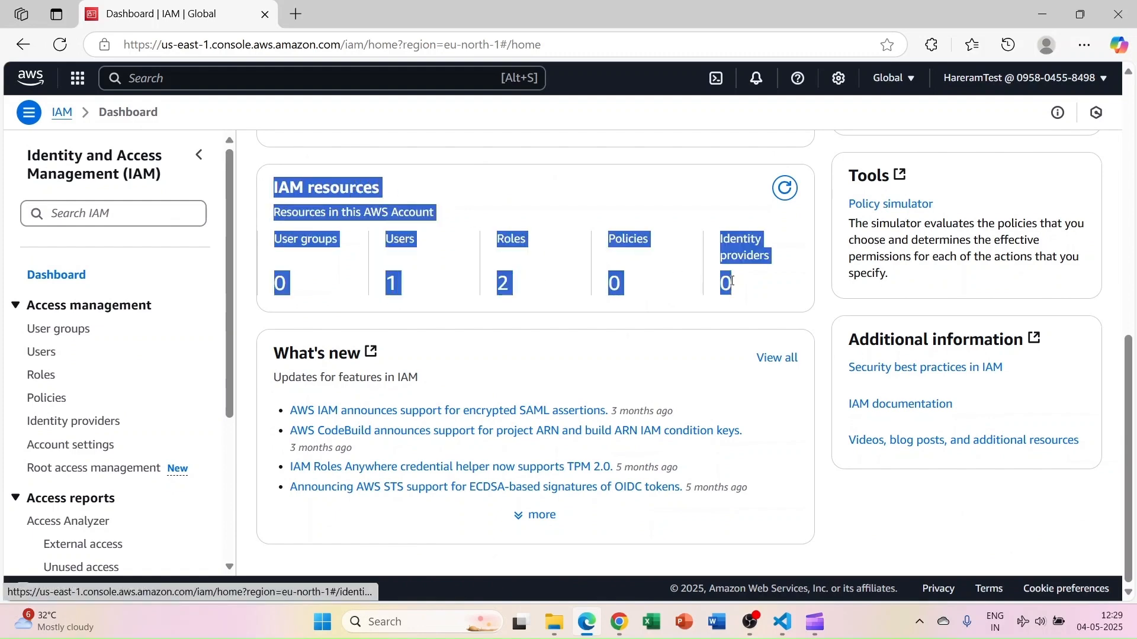
left_click(389, 233)
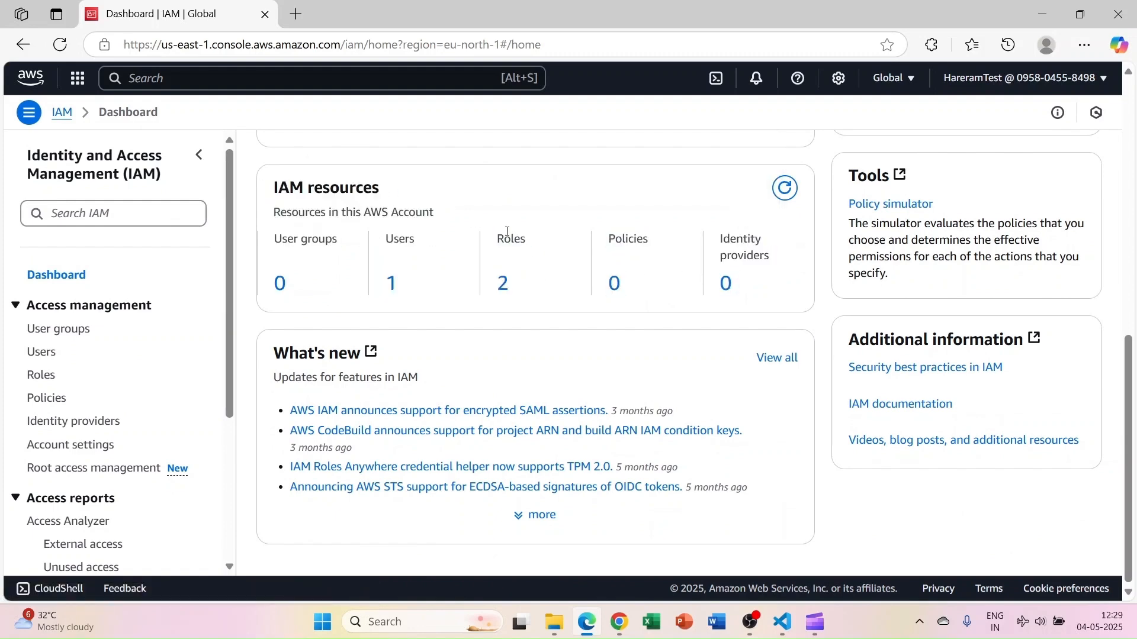
- Look through the remaining access-denied entries and copy the action name iam:ListAccountAliases from the AWS Account section
scroll(507, 232, "up", 8)
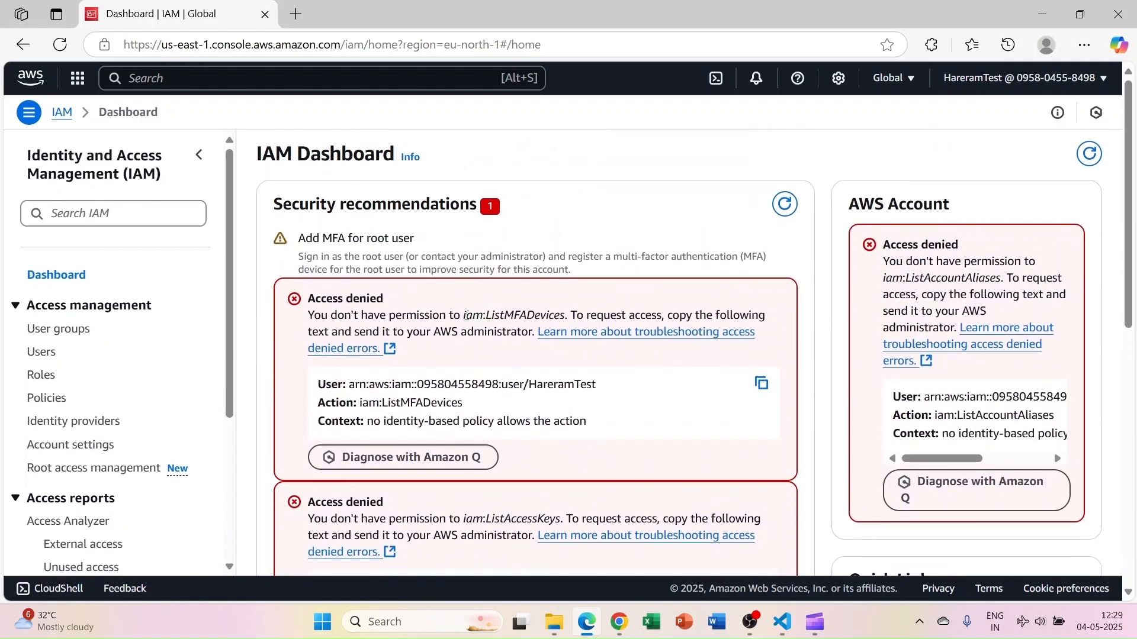
scroll(467, 317, "down", 3)
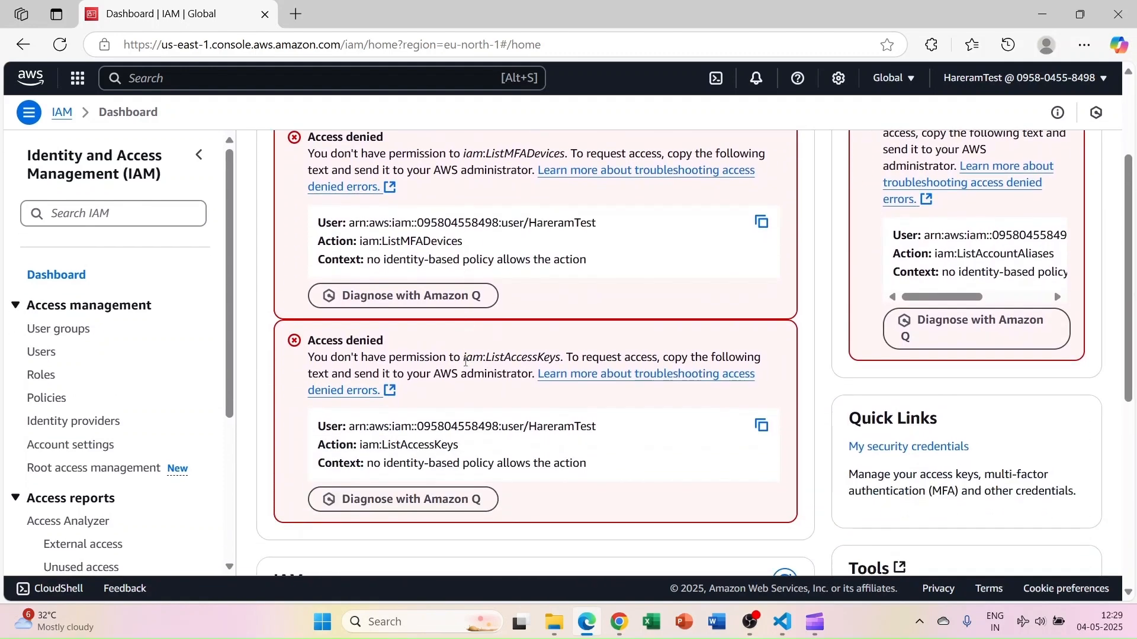
scroll(582, 290, "up", 2)
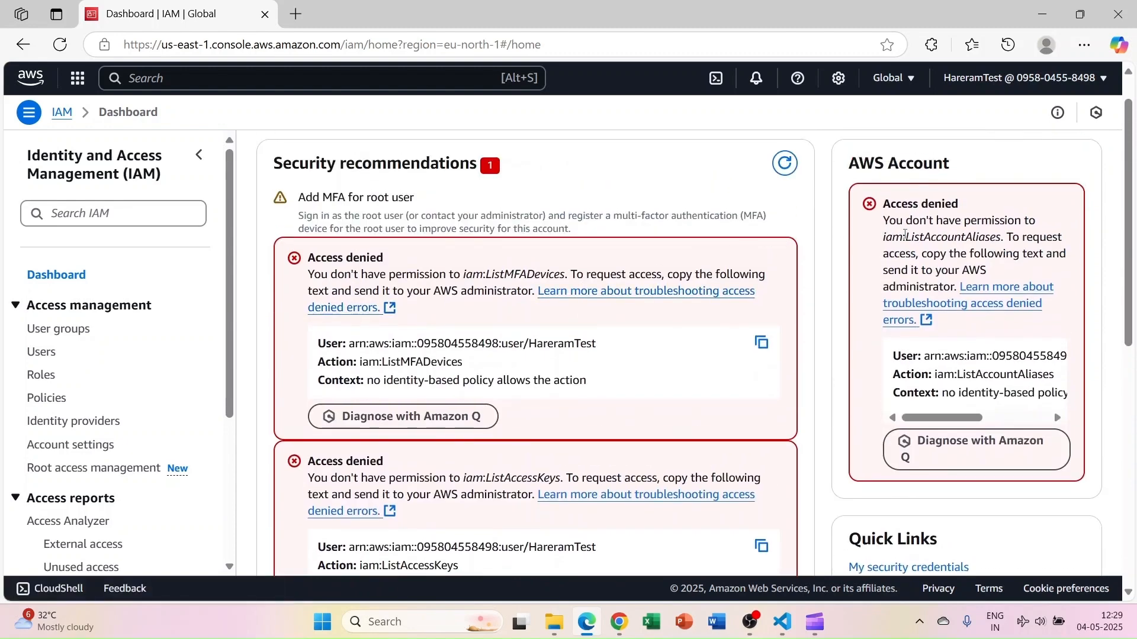
left_click_drag(884, 237, 1002, 239)
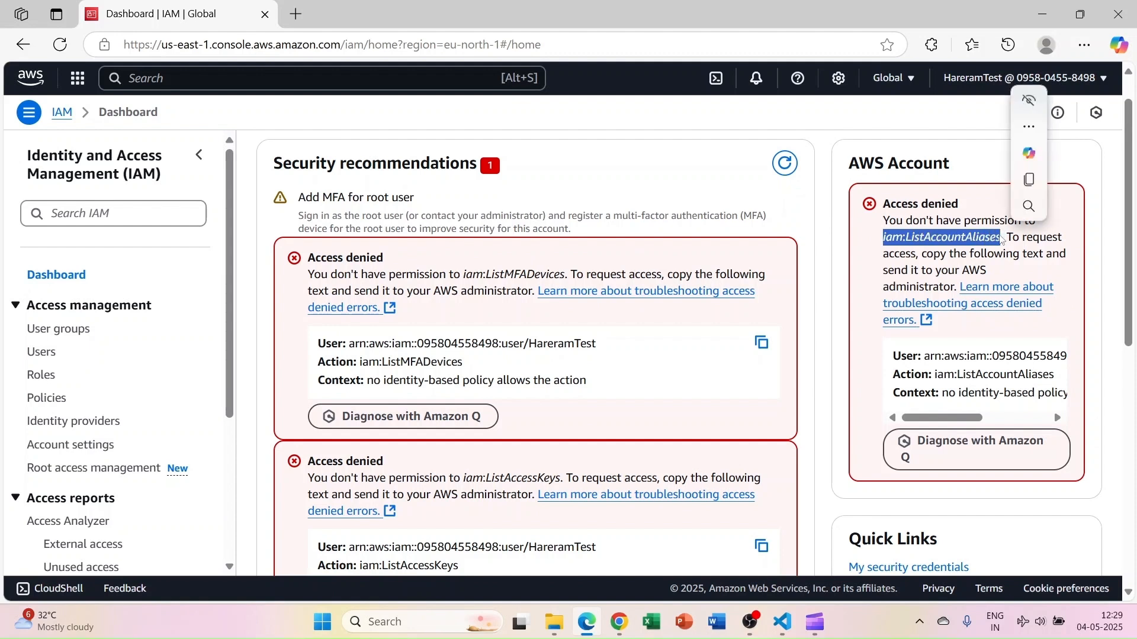
key("ctrl+c")
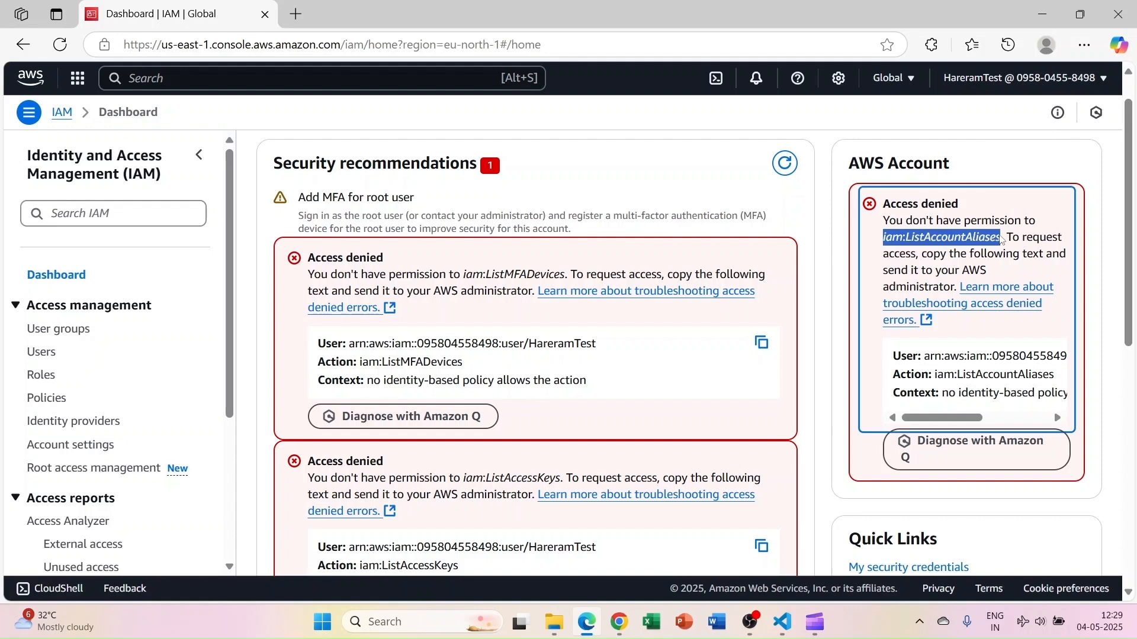
- Return to Chrome, open userPolicy1 for editing and add "iam:ListAccountAliases" to the statement's Action list in the JSON
left_click(621, 620)
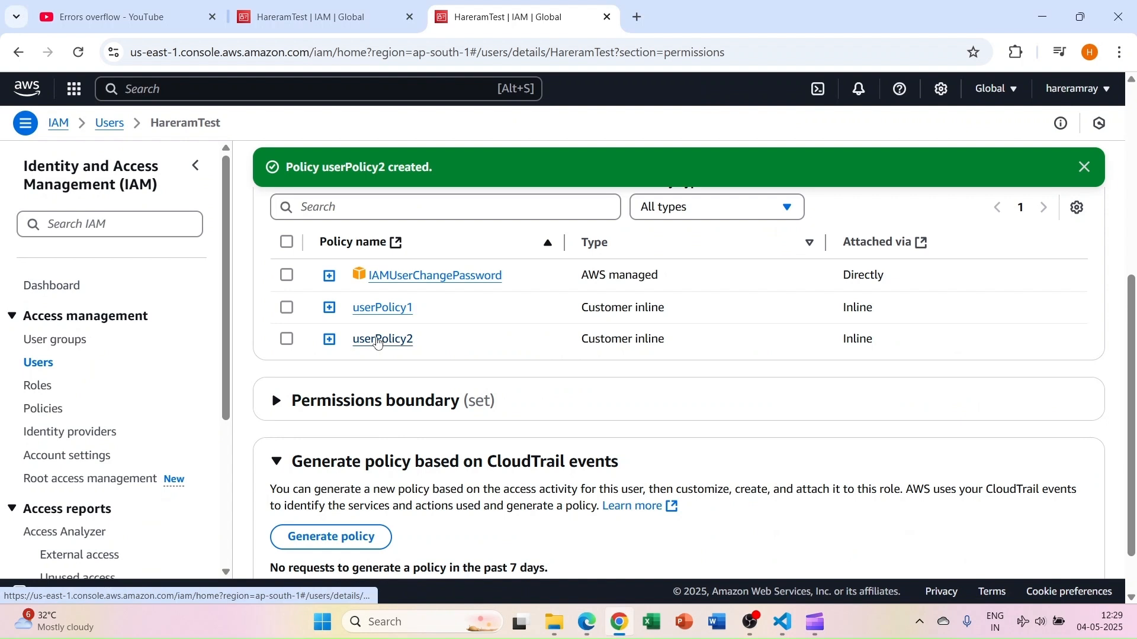
left_click(381, 309)
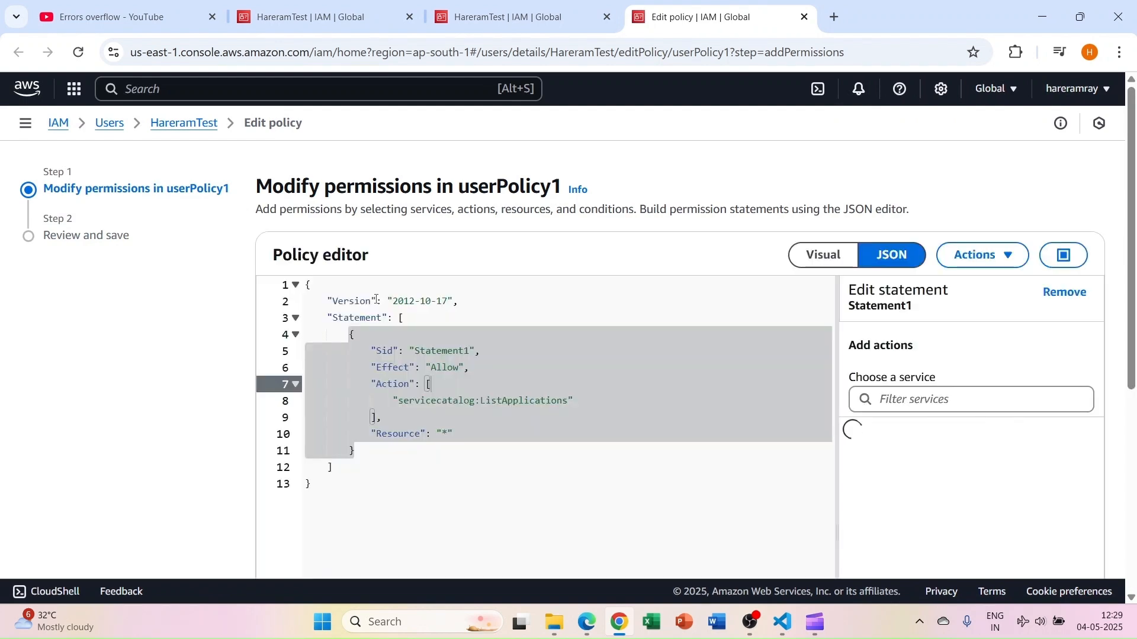
left_click(580, 402)
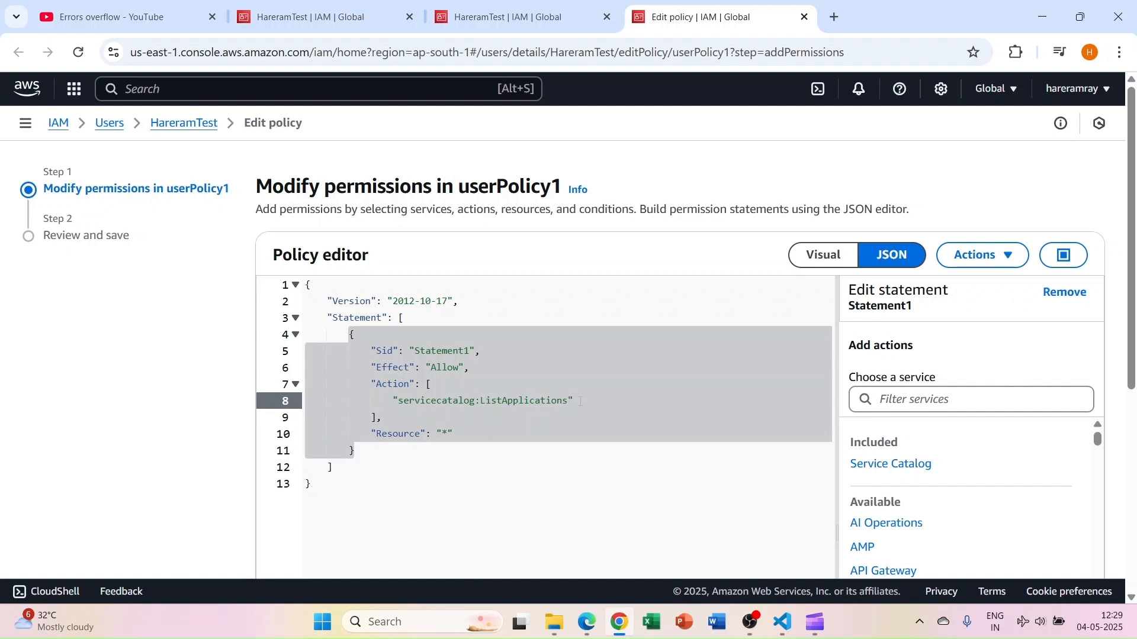
type(",")
key("Return")
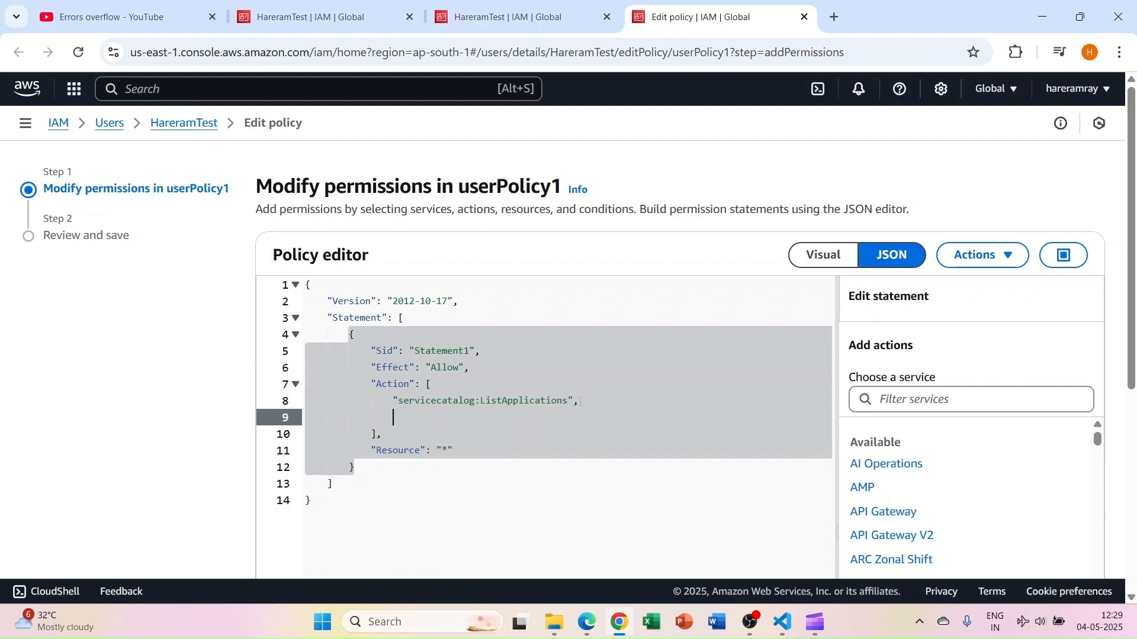
key("ctrl+v")
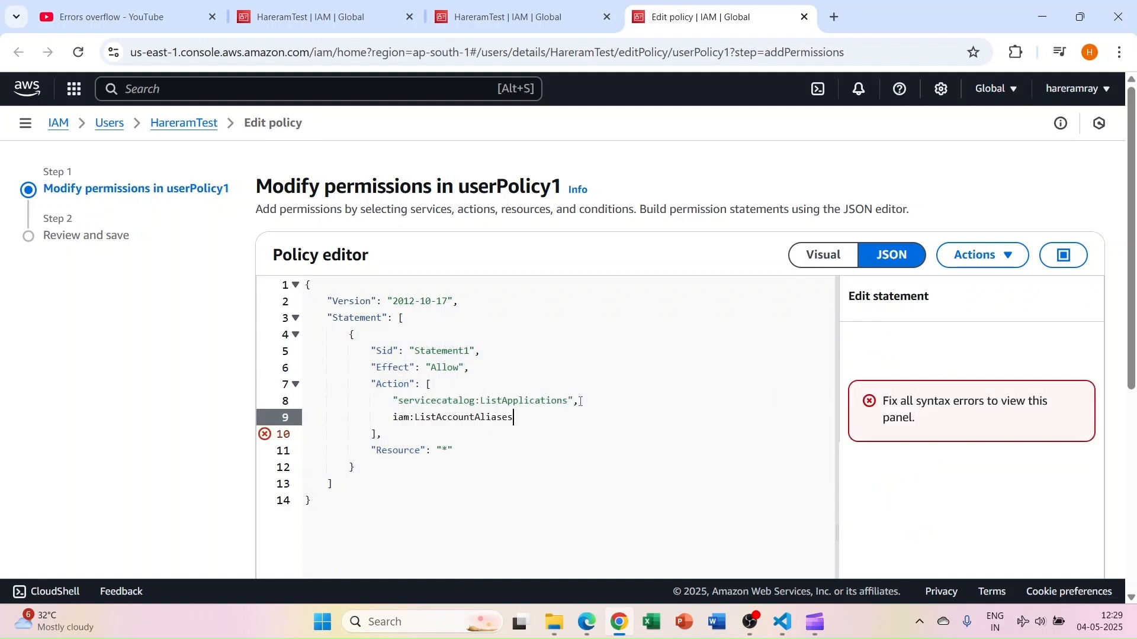
key("ctrl+z")
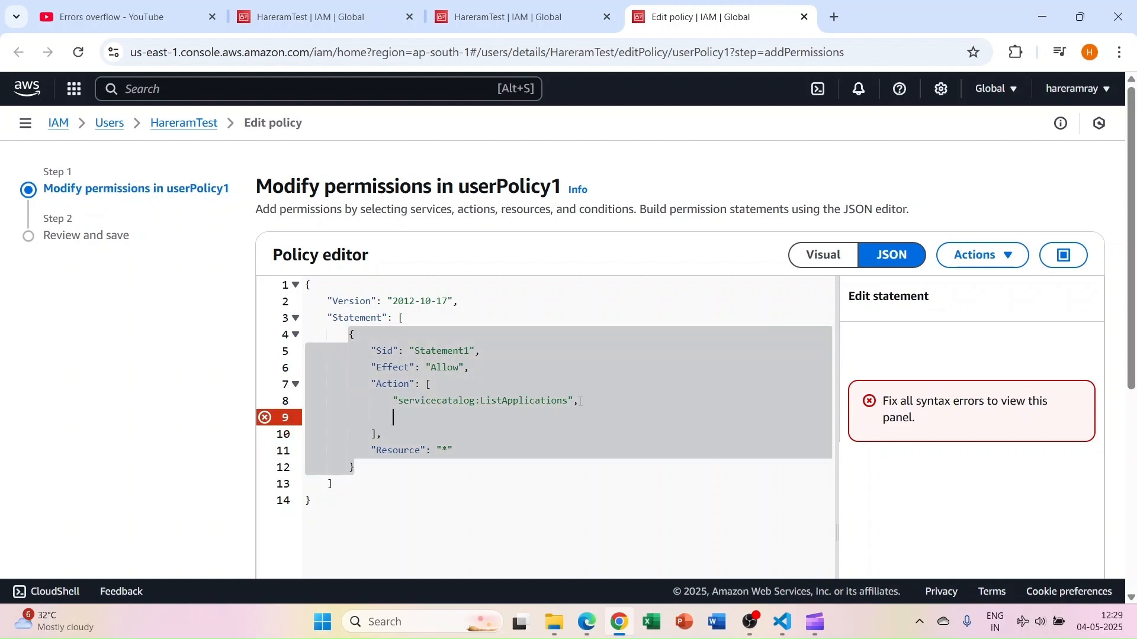
type("\"")
key("ctrl+v")
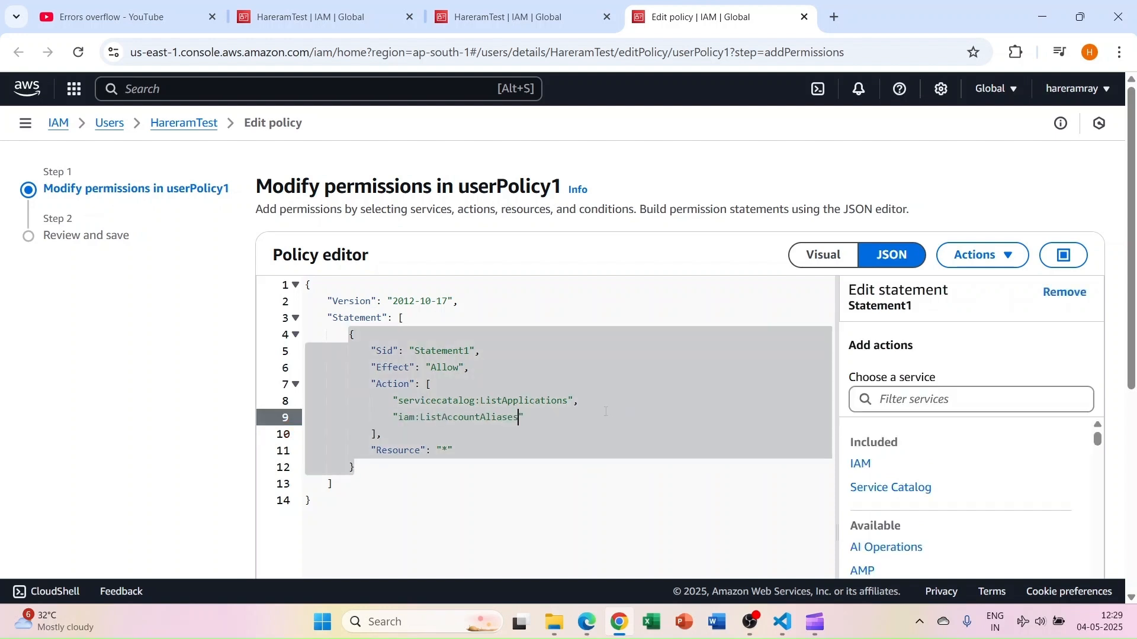
- Review the modified permissions of userPolicy1 and save the policy changes
scroll(887, 285, "down", 6)
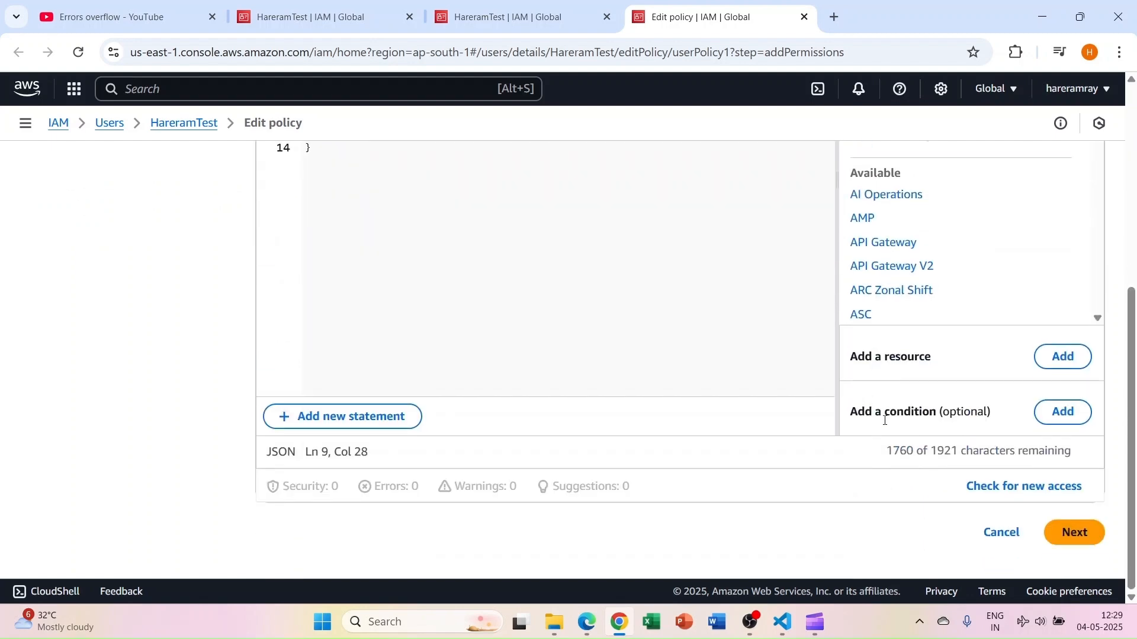
scroll(710, 340, "up", 3)
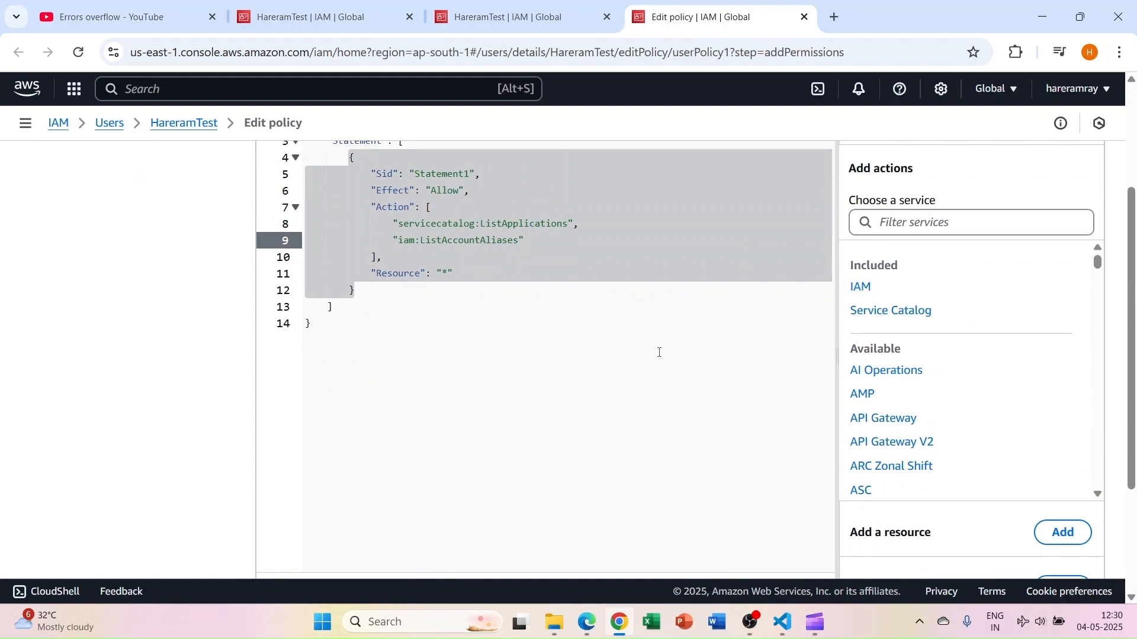
scroll(693, 456, "down", 3)
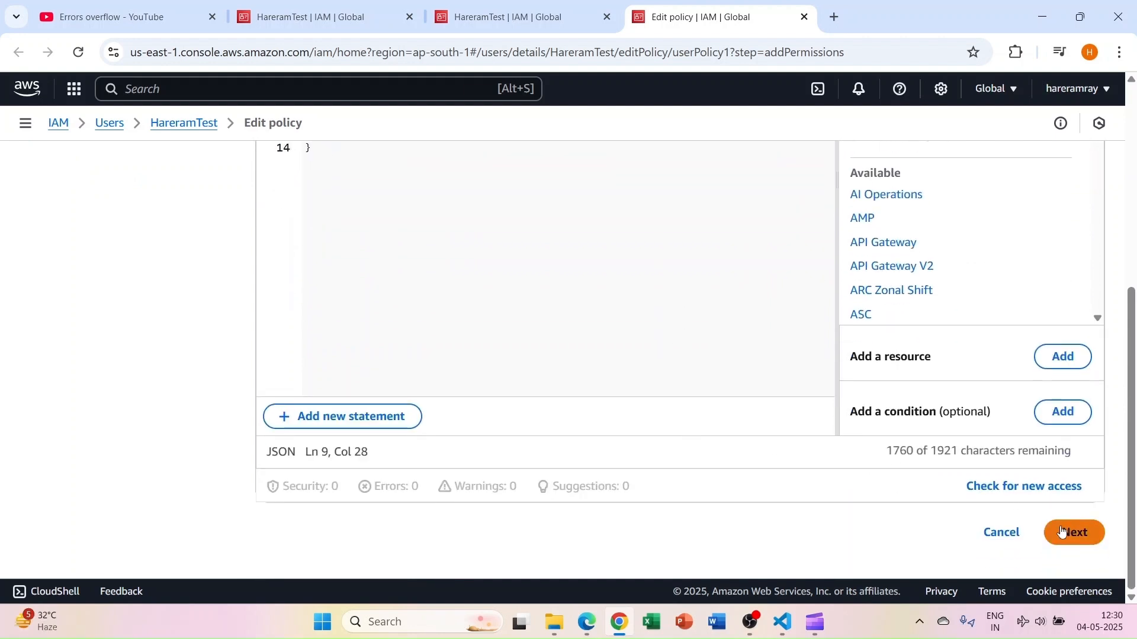
left_click(1065, 534)
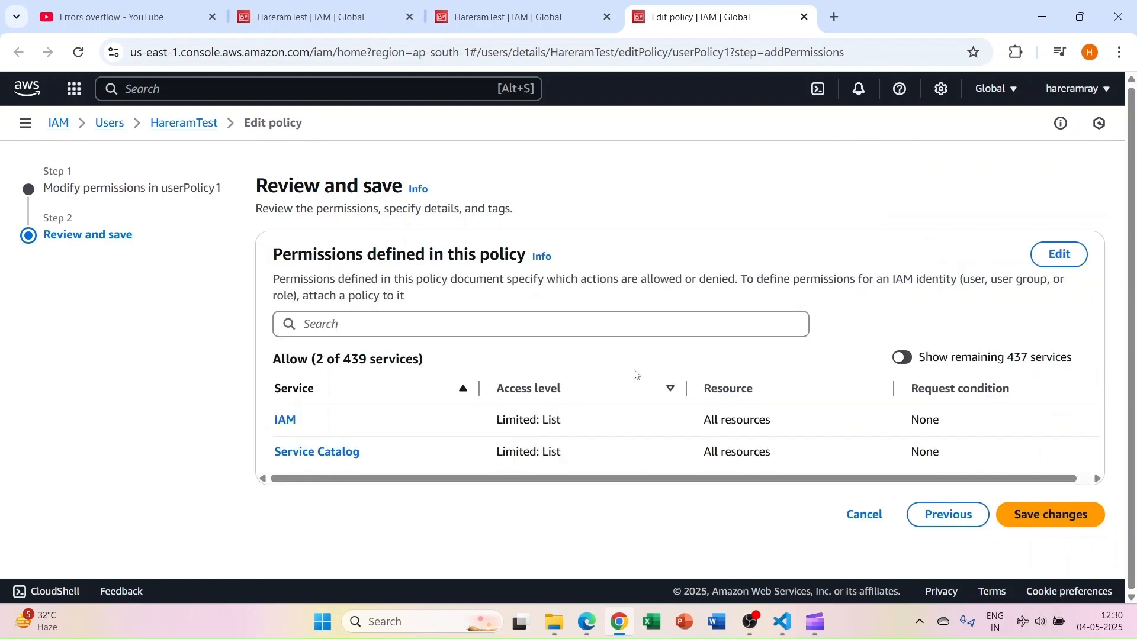
left_click(1017, 524)
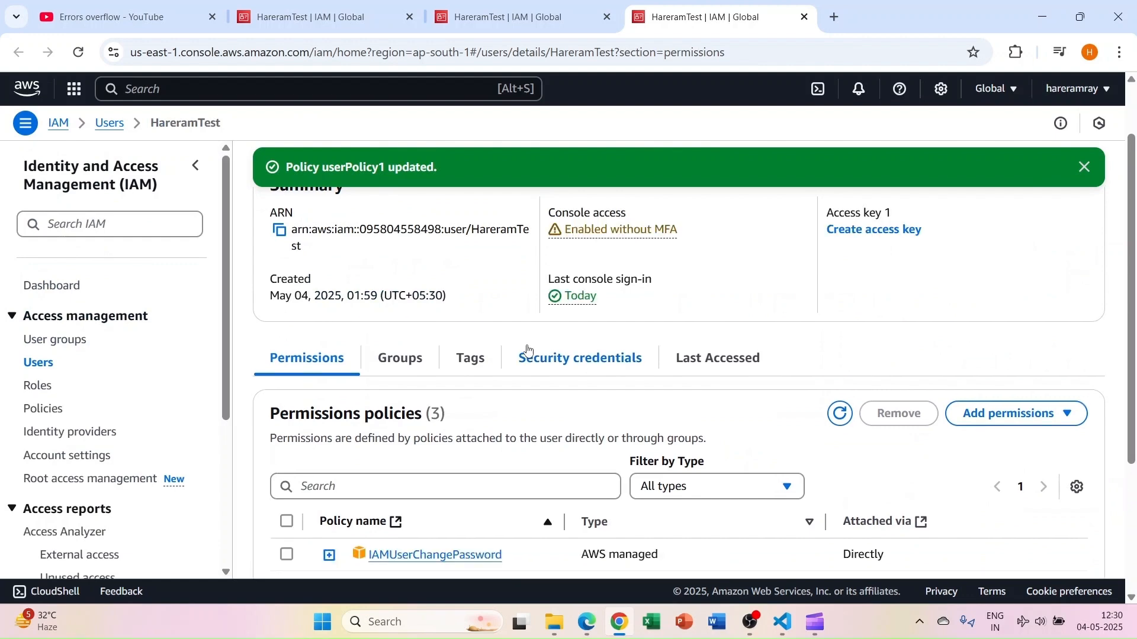
scroll(529, 350, "down", 4)
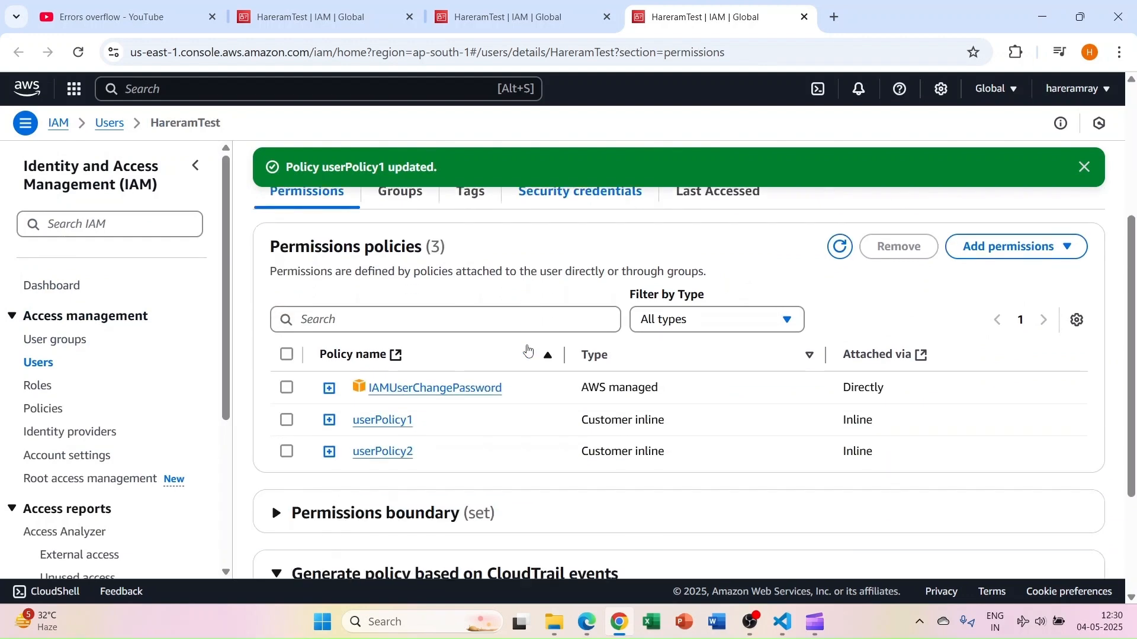
- Switch to Edge, reload the test user's IAM dashboard and check the account details in the AWS Account section
left_click(588, 623)
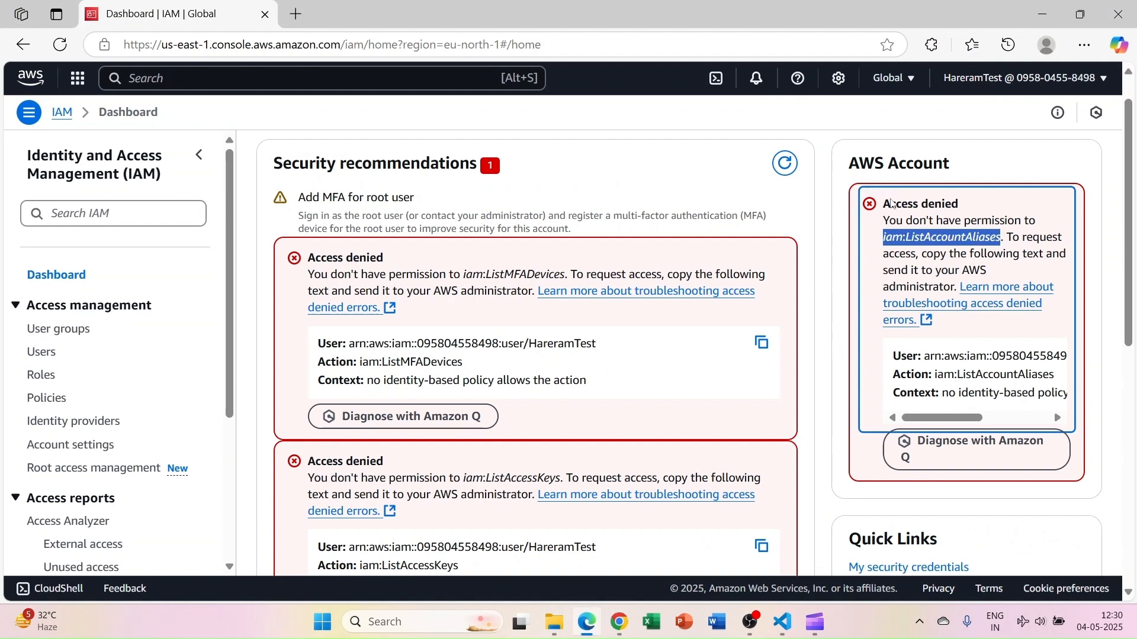
left_click_drag(853, 165, 909, 286)
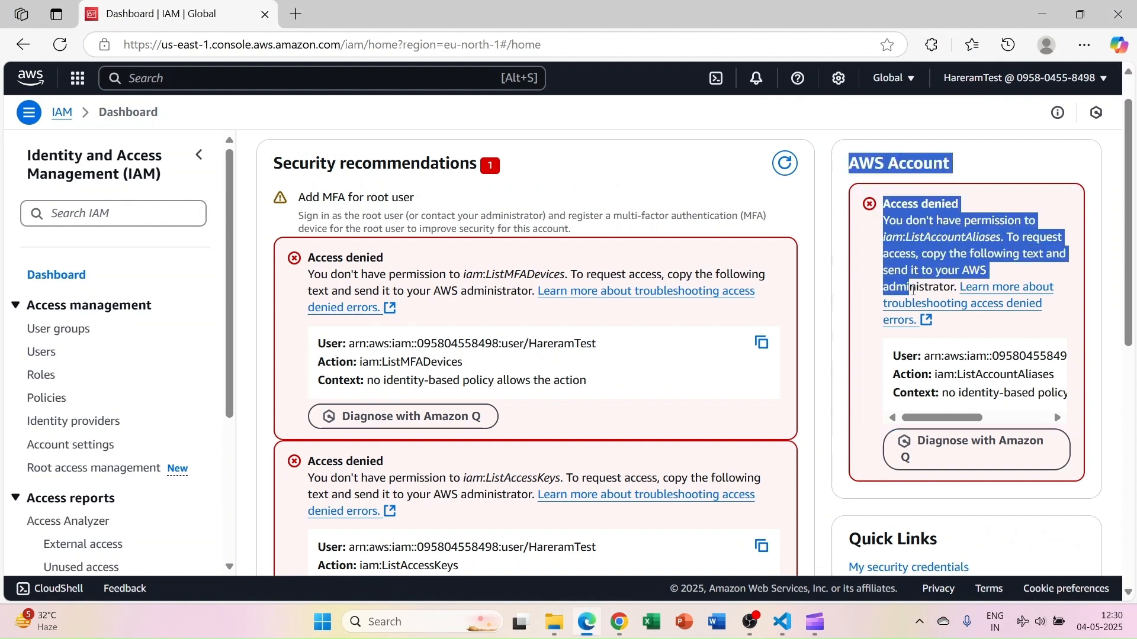
left_click(62, 47)
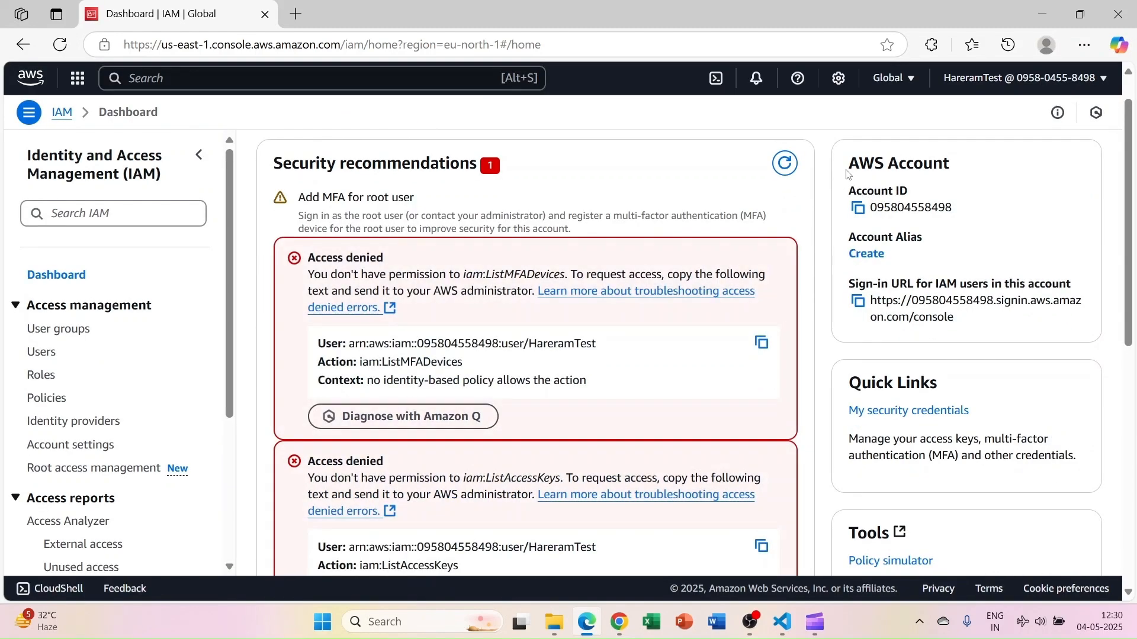
left_click_drag(849, 172, 978, 322)
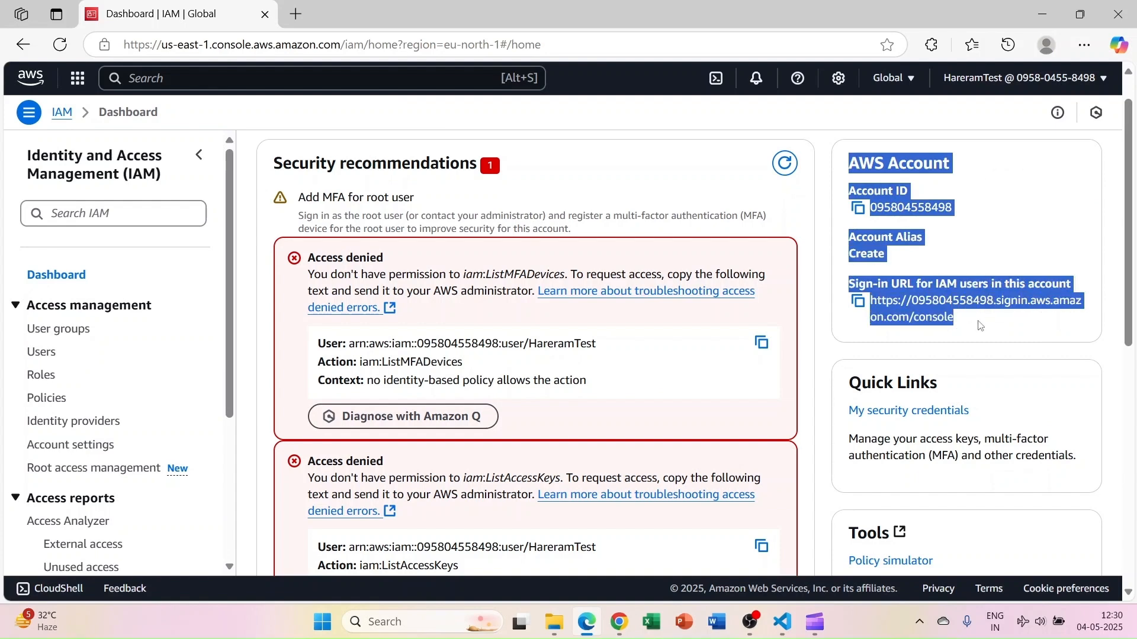
left_click(981, 325)
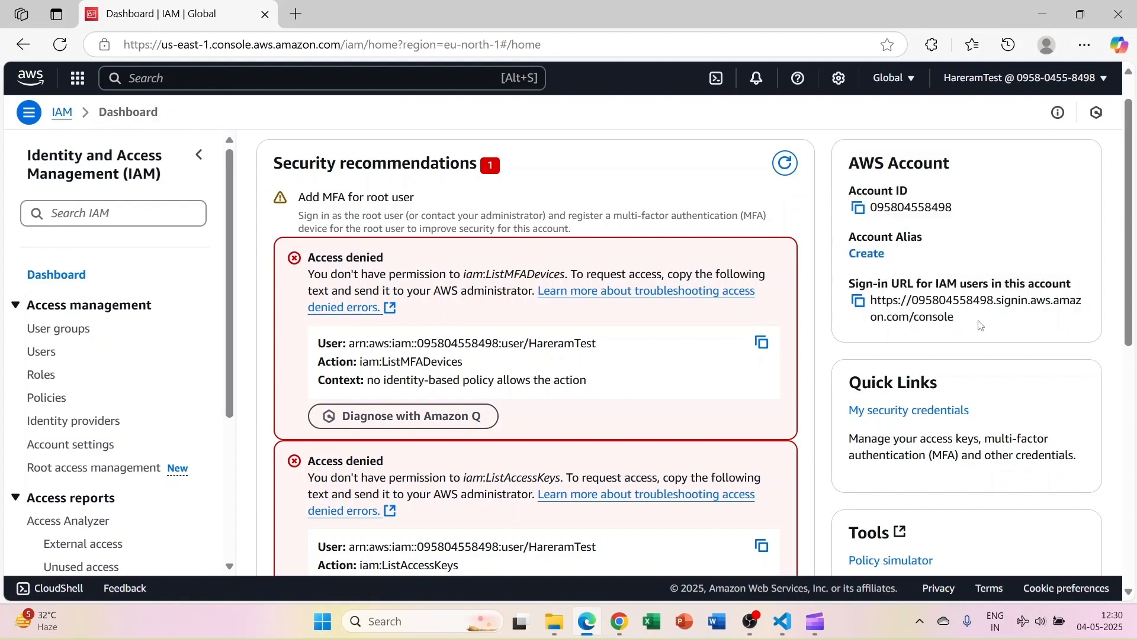
- Look through the remaining access-denied entries and the IAM resources section of the dashboard
scroll(981, 325, "down", 7)
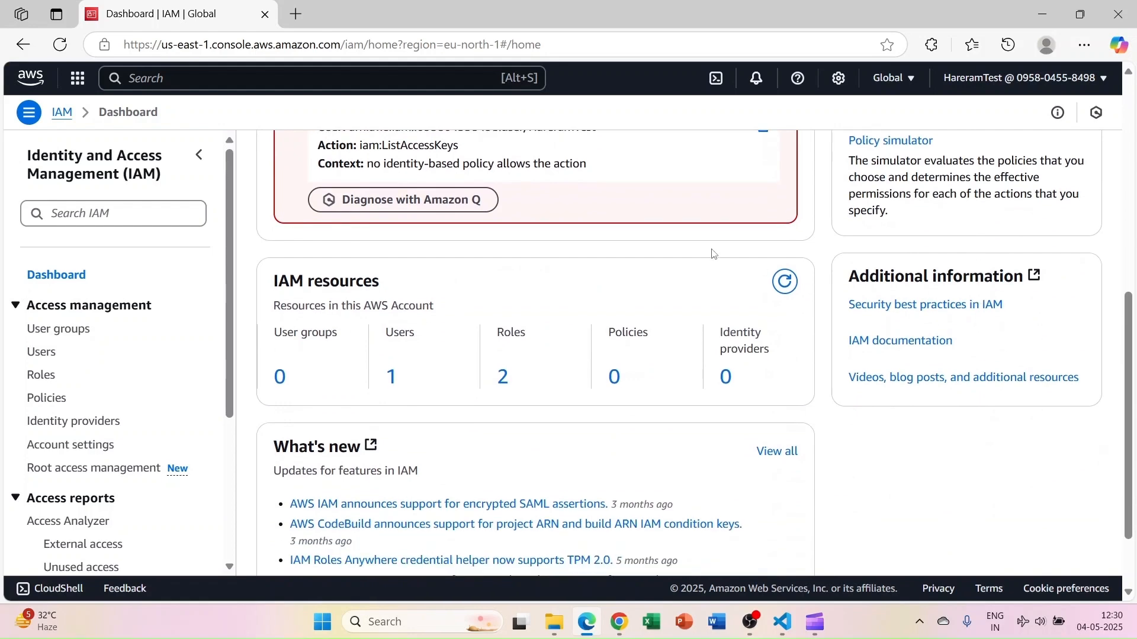
scroll(640, 240, "up", 4)
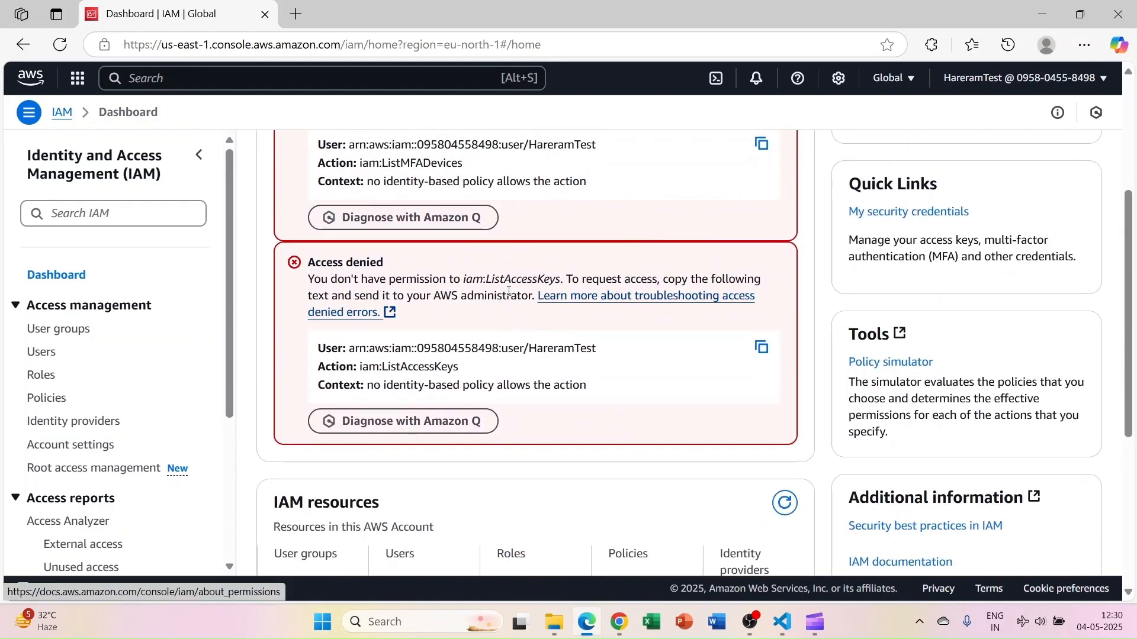
scroll(362, 308, "down", 4)
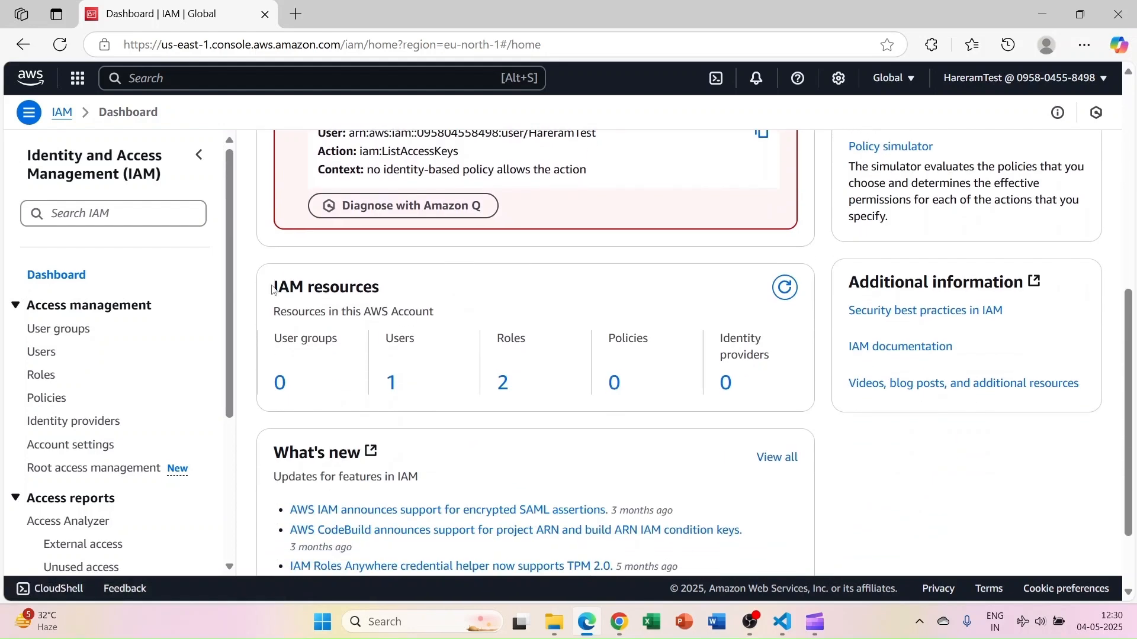
left_click_drag(273, 289, 423, 295)
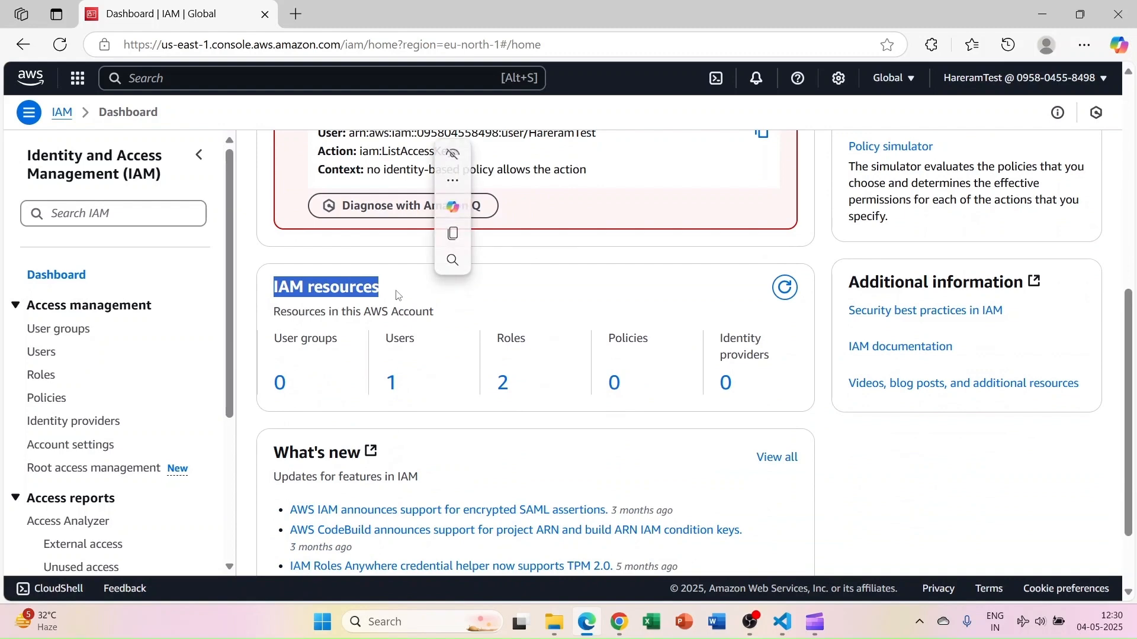
left_click(309, 289)
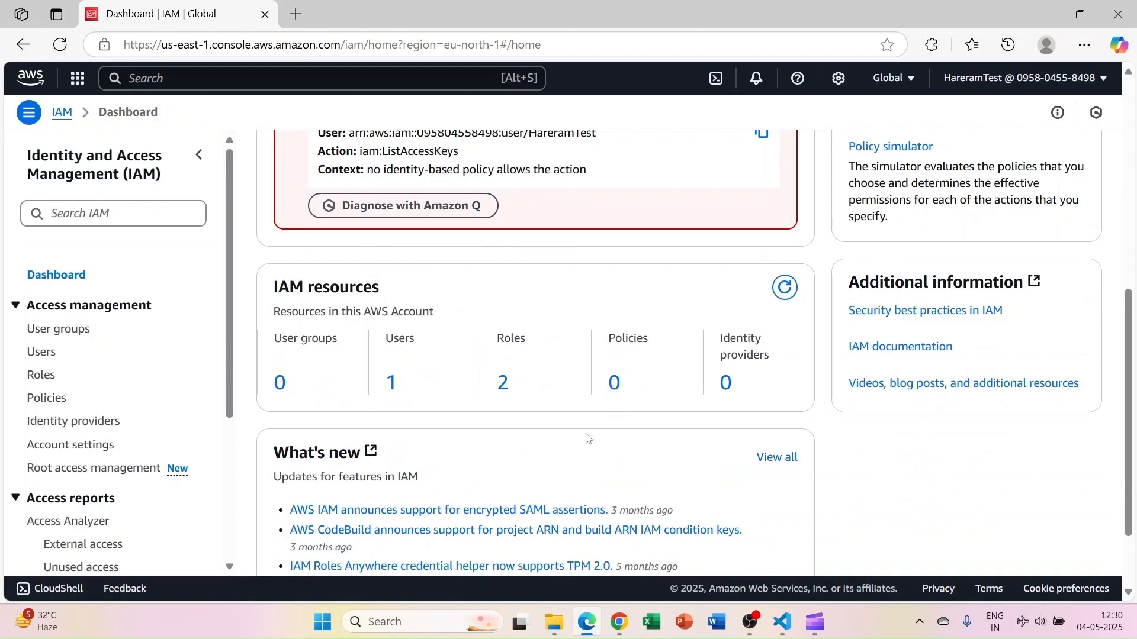
- Return to Chrome, open userPolicy2 for editing and set the statement's Effect to "Deny" for iam:GetAccountSummary in the JSON
left_click(623, 626)
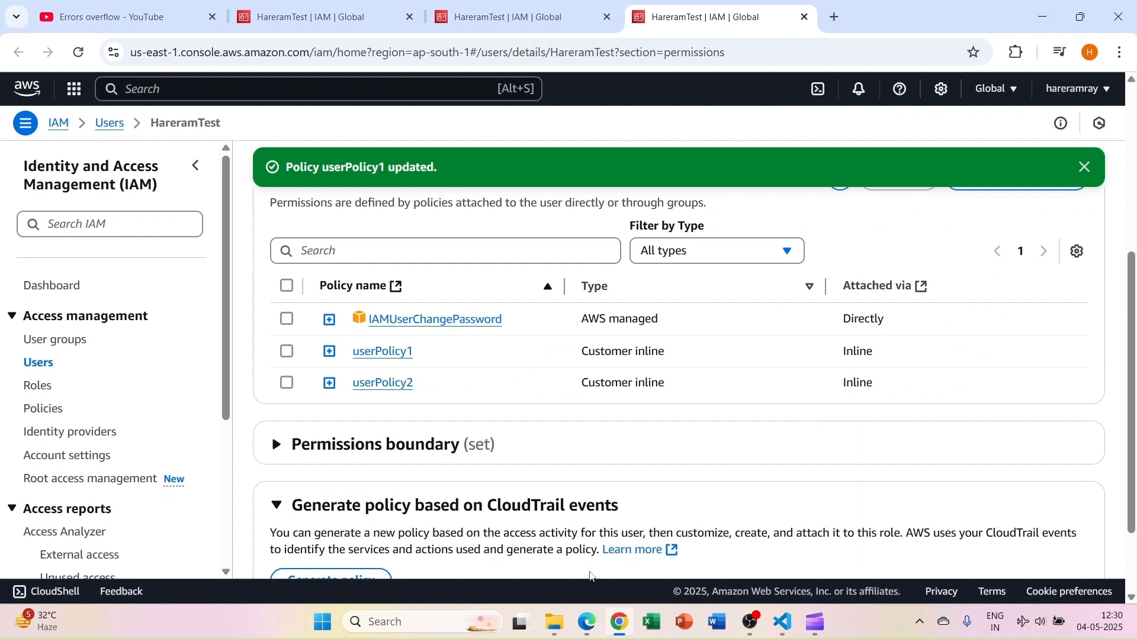
left_click(378, 384)
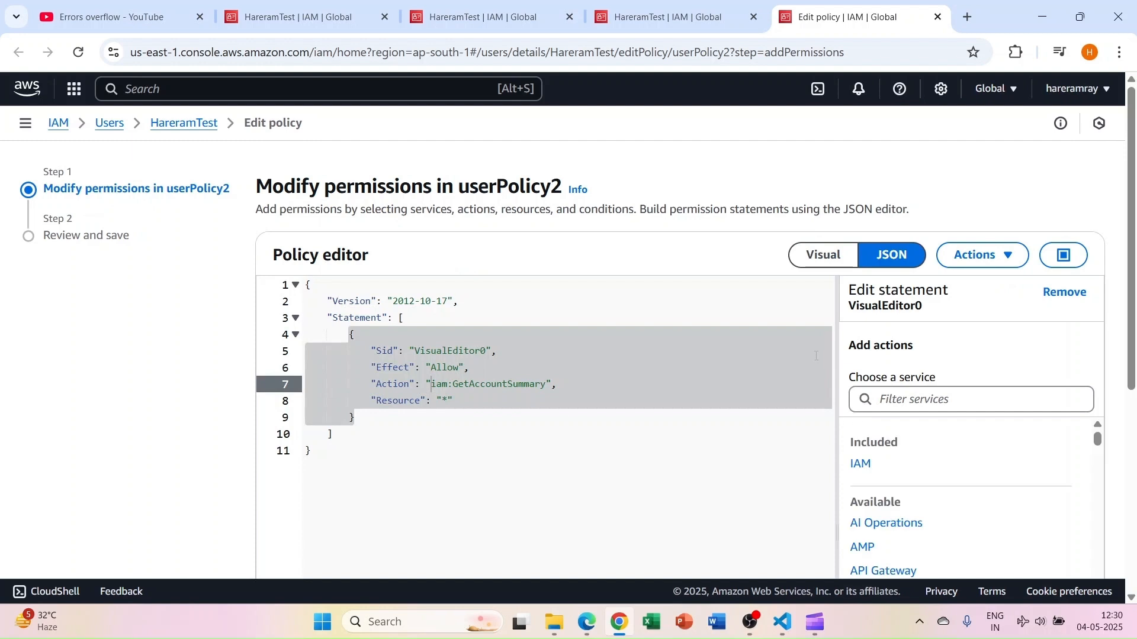
left_click(514, 399)
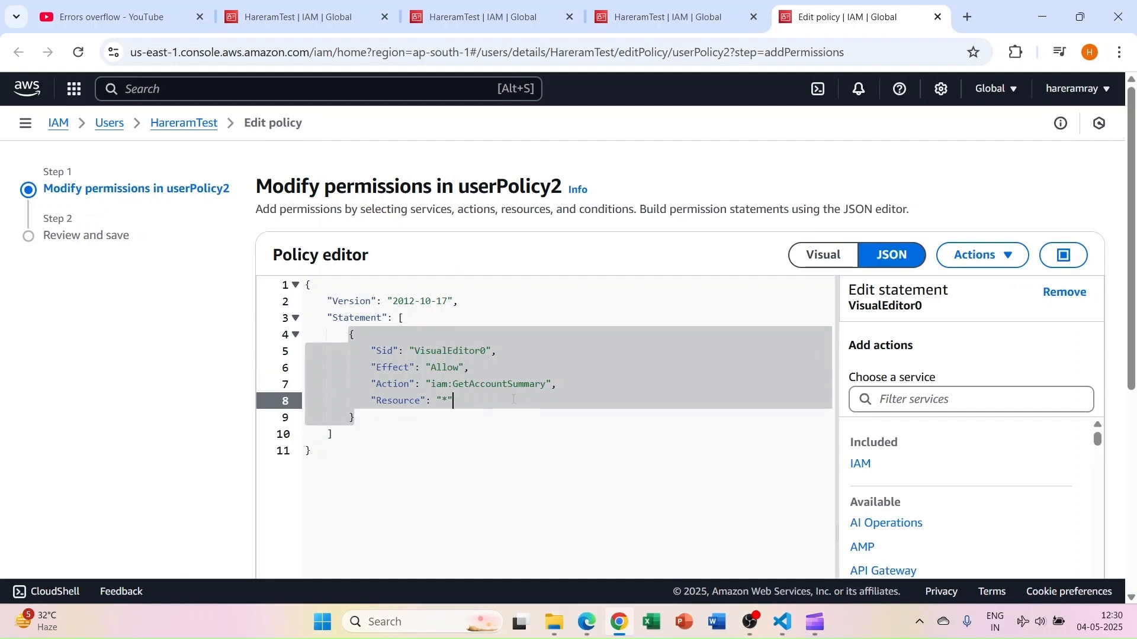
scroll(827, 405, "down", 3)
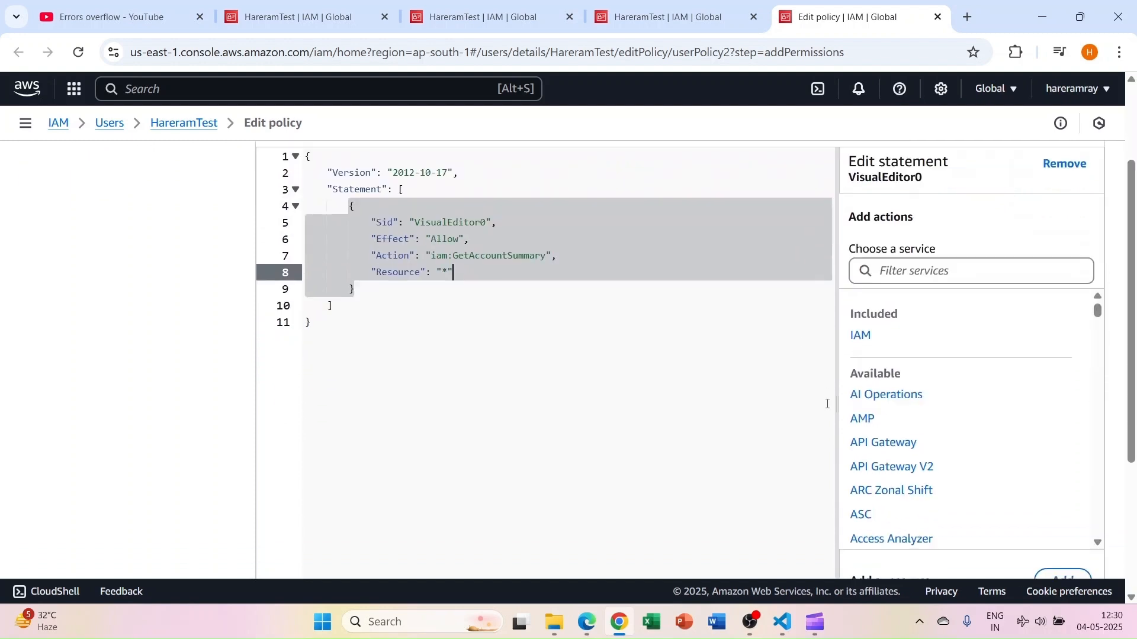
scroll(827, 405, "up", 3)
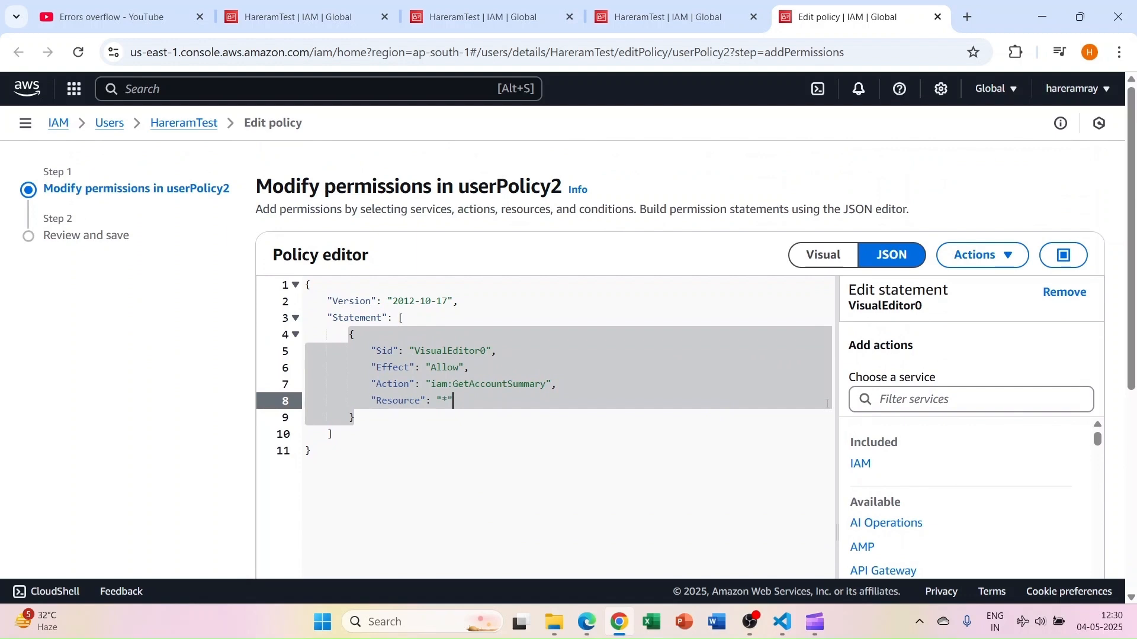
left_click(460, 369)
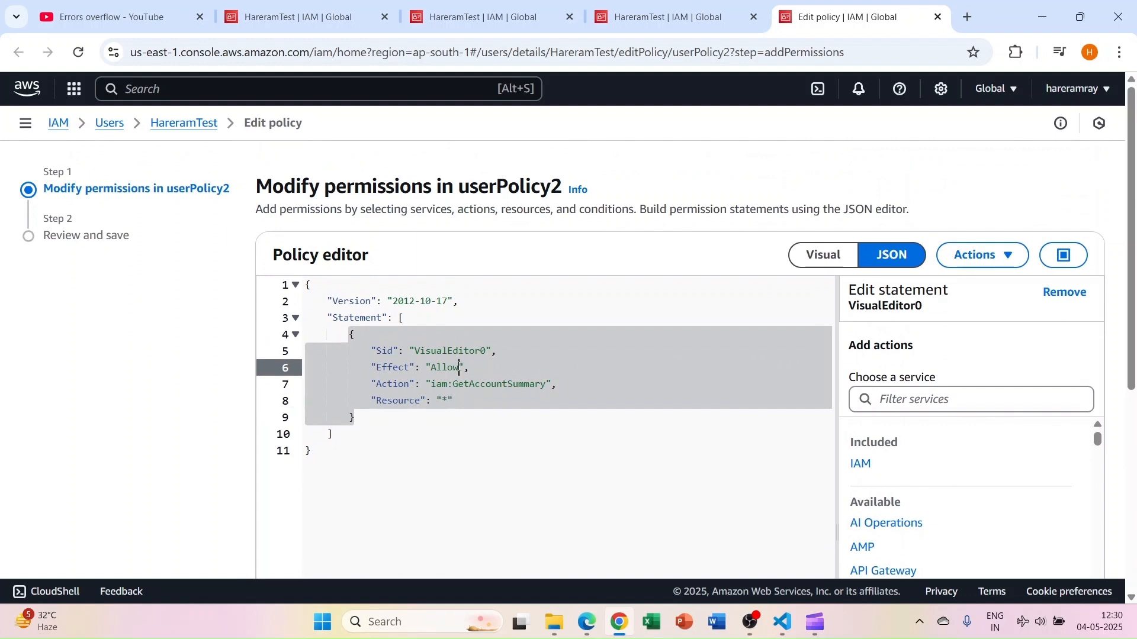
key("BackSpace")
key("BackSpace")
key("BackSpace")
key("BackSpace")
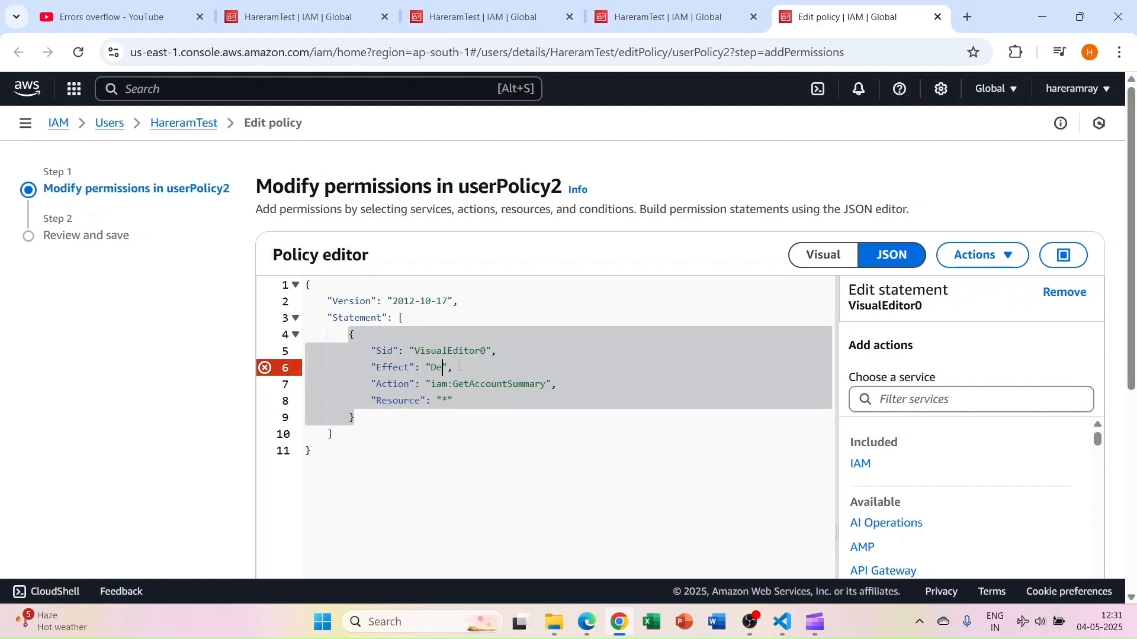
type("Deny")
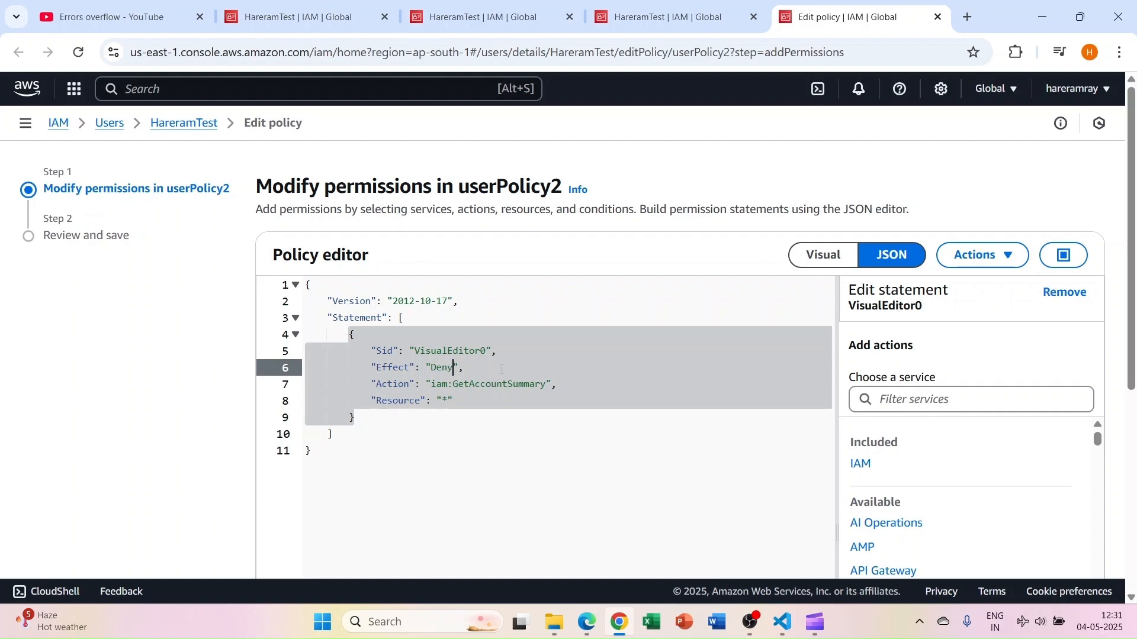
key("End")
- Review the modified permissions of userPolicy2 and save the policy changes
scroll(922, 329, "down", 6)
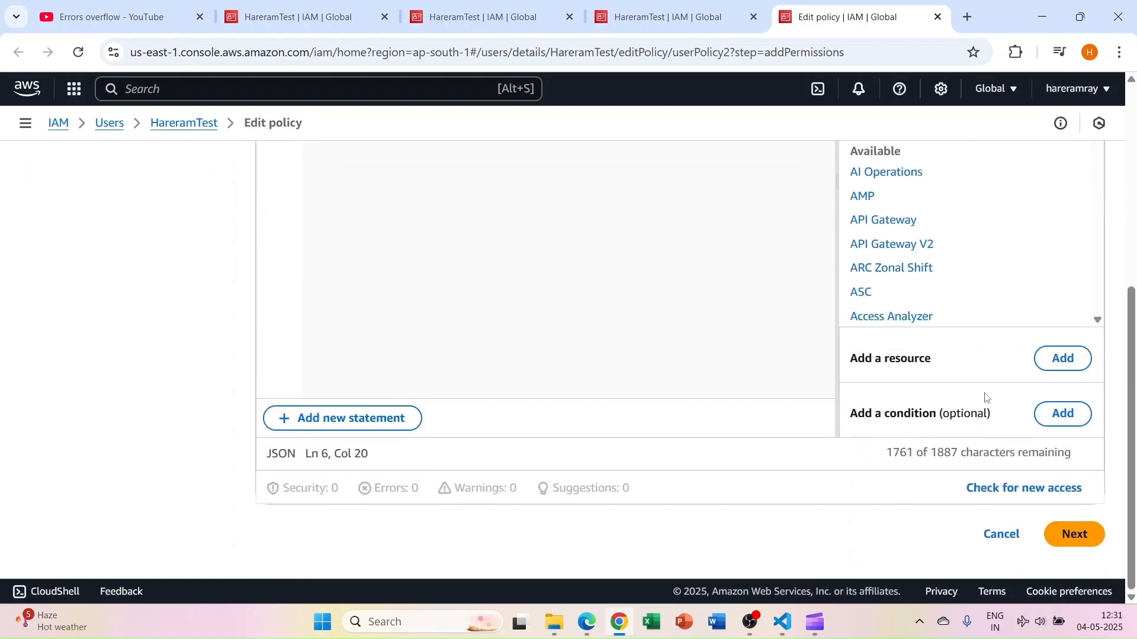
scroll(876, 274, "up", 3)
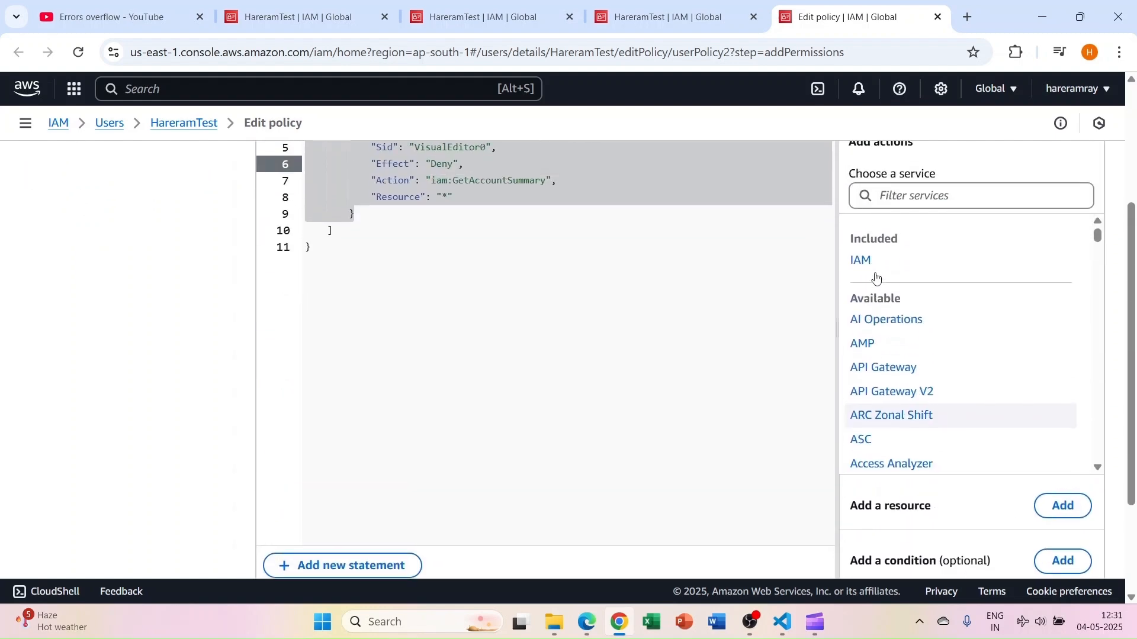
scroll(944, 266, "down", 8)
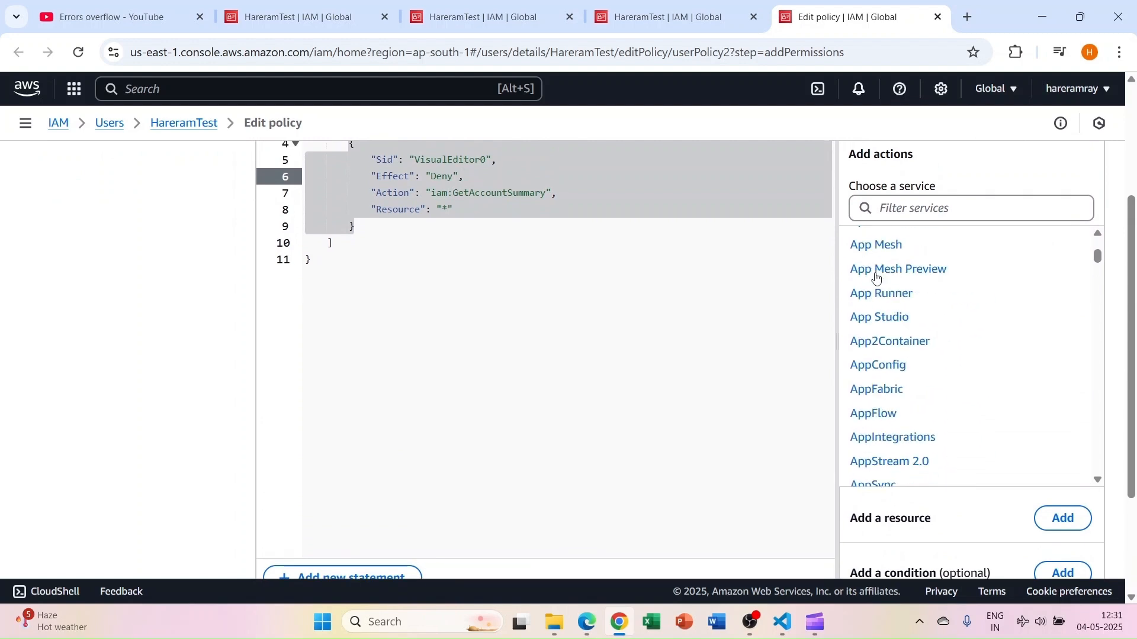
scroll(726, 324, "down", 3)
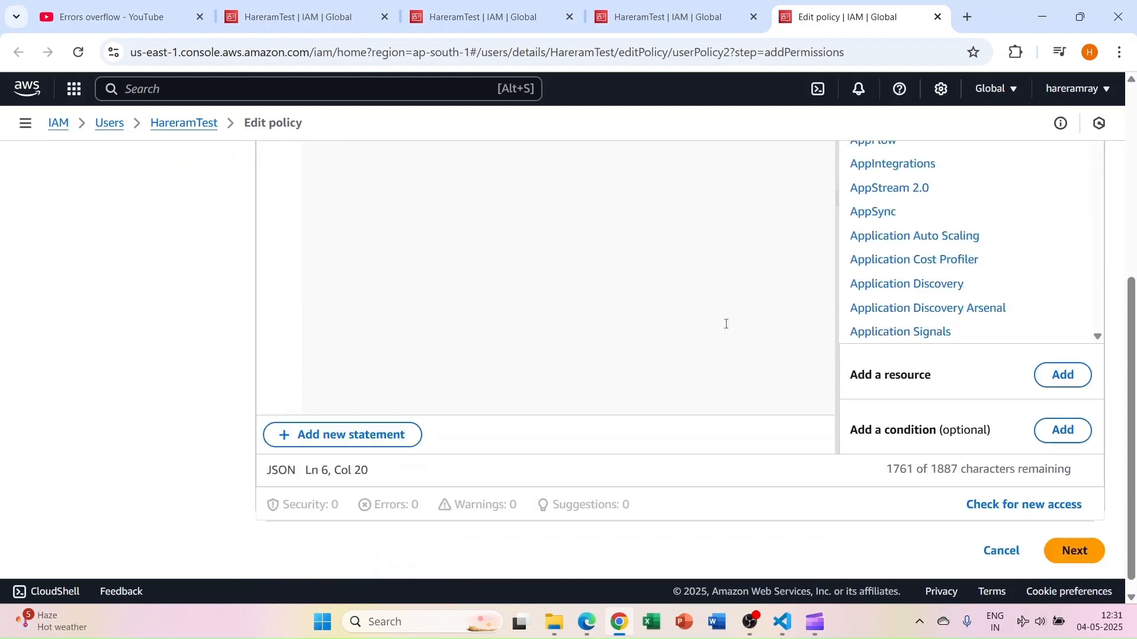
left_click(1080, 541)
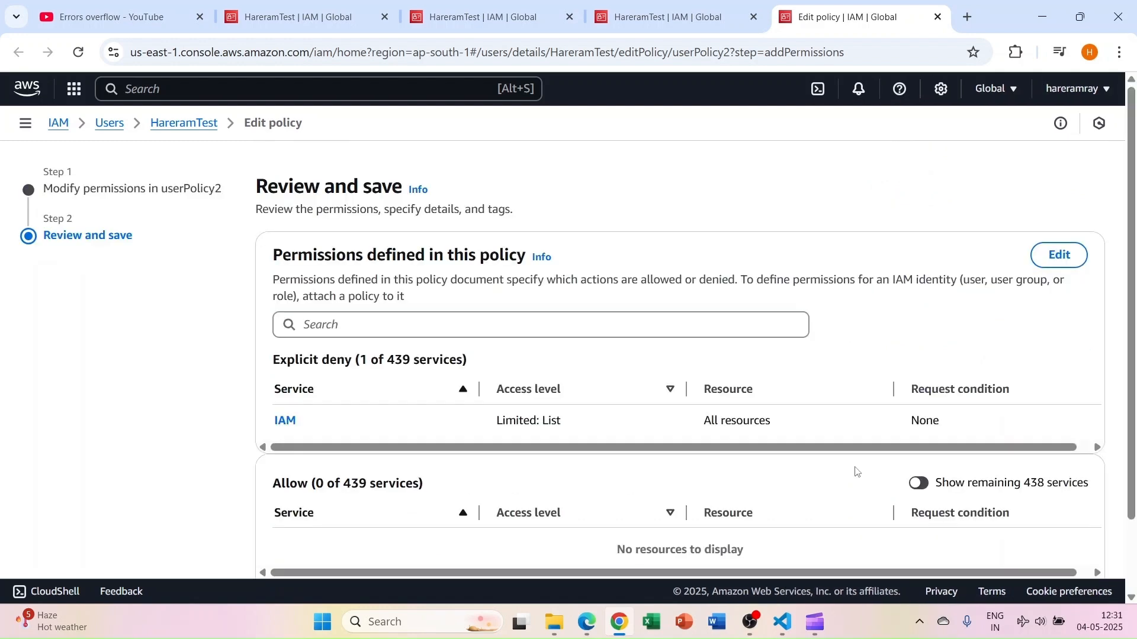
scroll(598, 427, "down", 2)
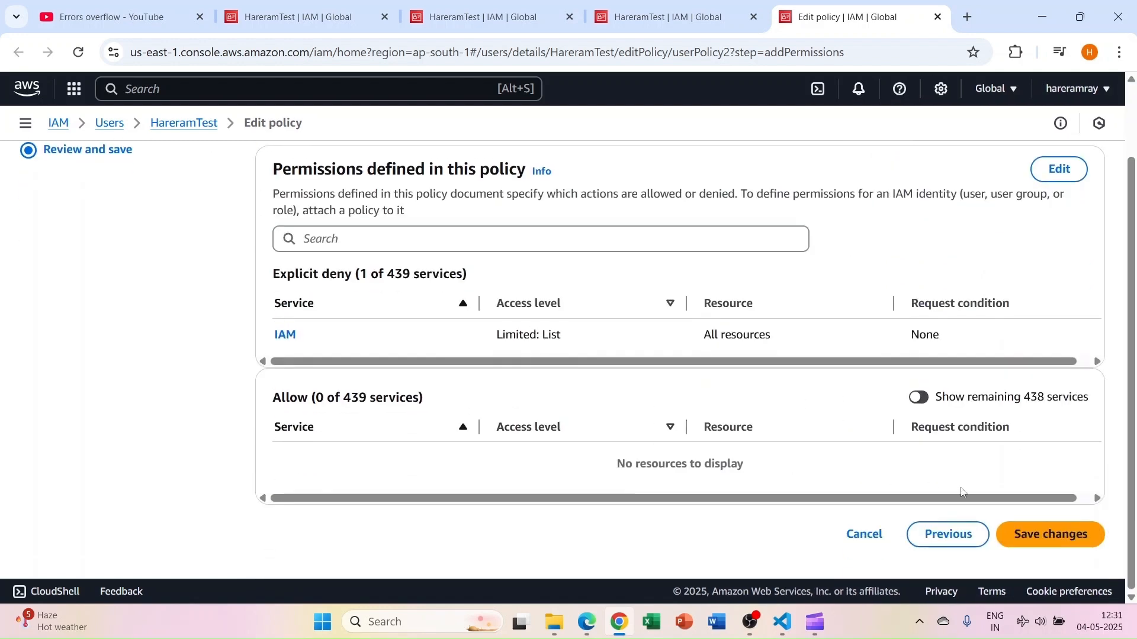
left_click(1034, 537)
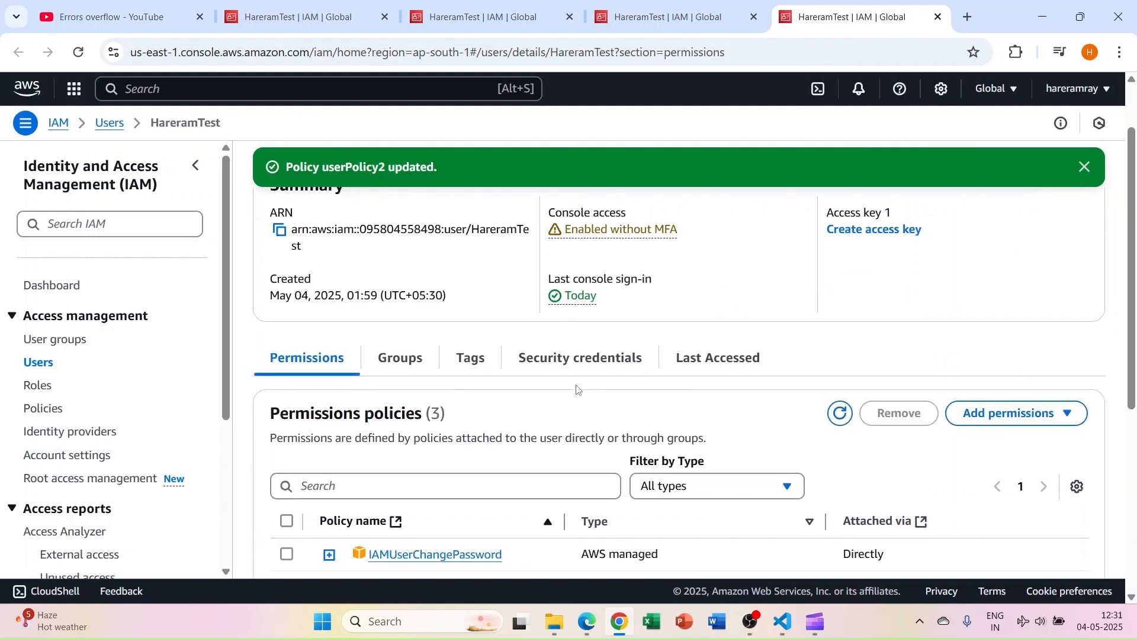
- Switch to Edge, reload the test user's dashboard and check the security recommendations for the iam:GetAccountSummary entry
scroll(577, 390, "down", 4)
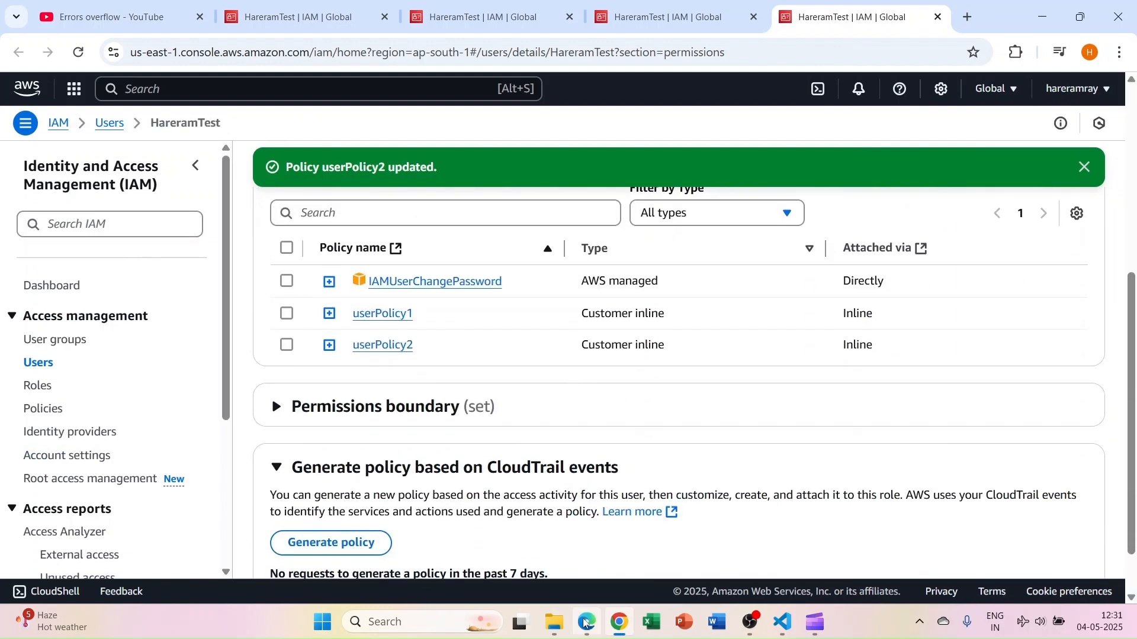
mouse_move(584, 627)
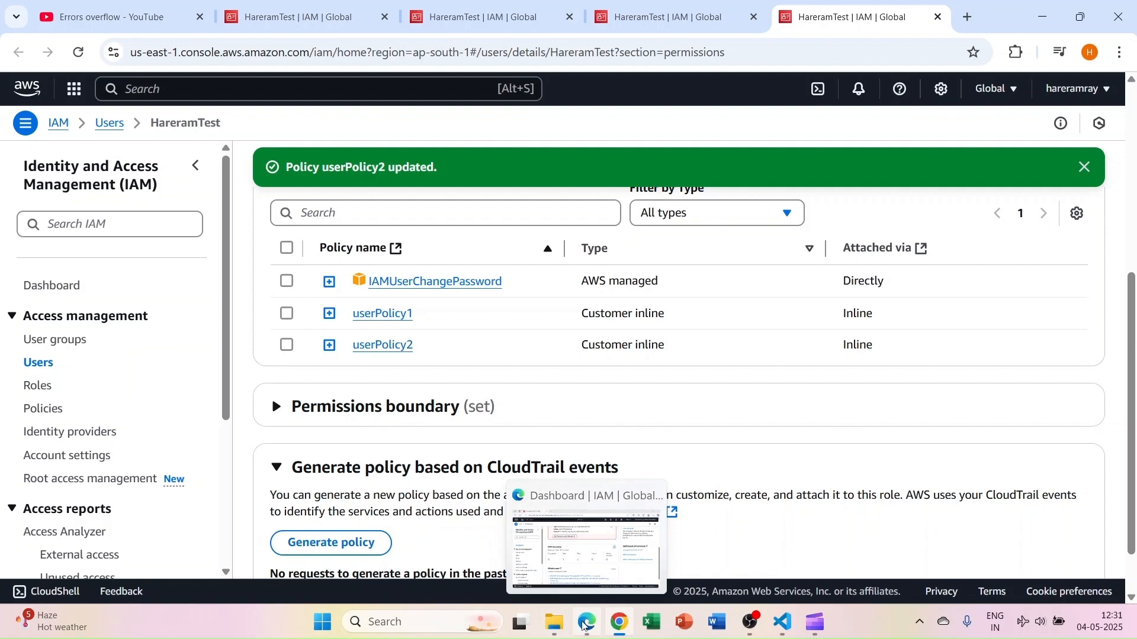
left_click(585, 626)
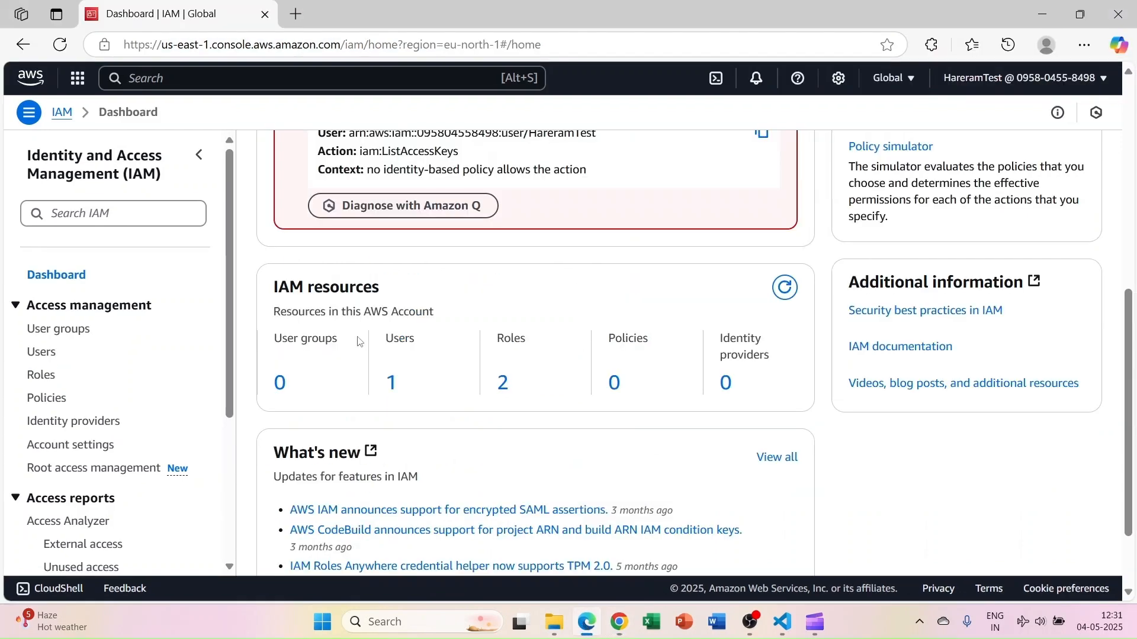
left_click(60, 45)
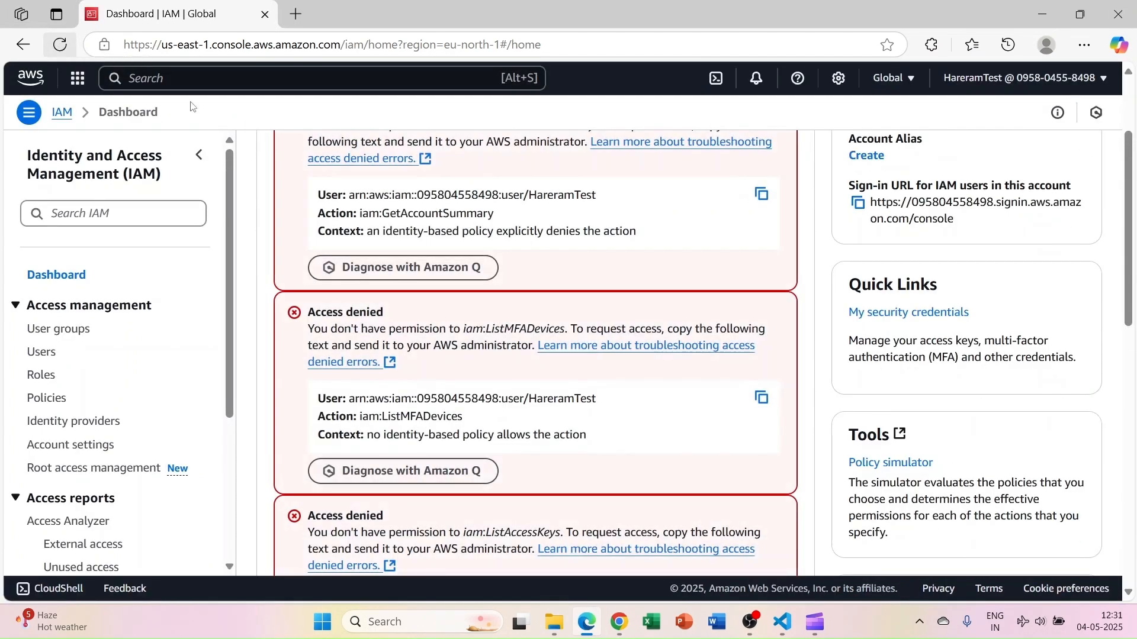
scroll(230, 133, "up", 2)
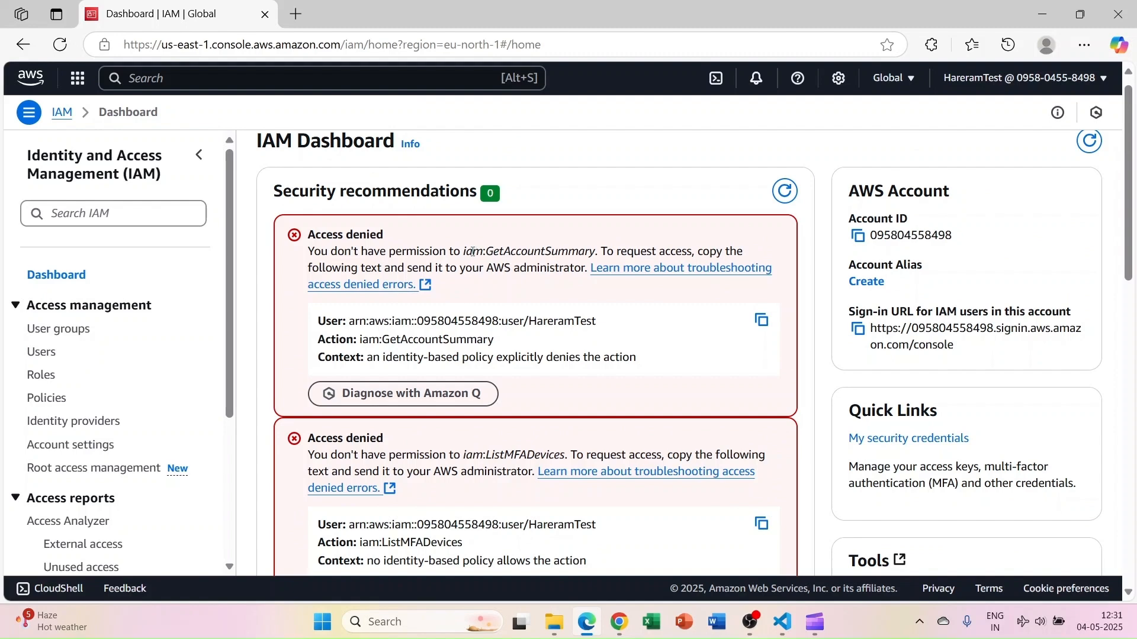
left_click_drag(464, 252, 591, 258)
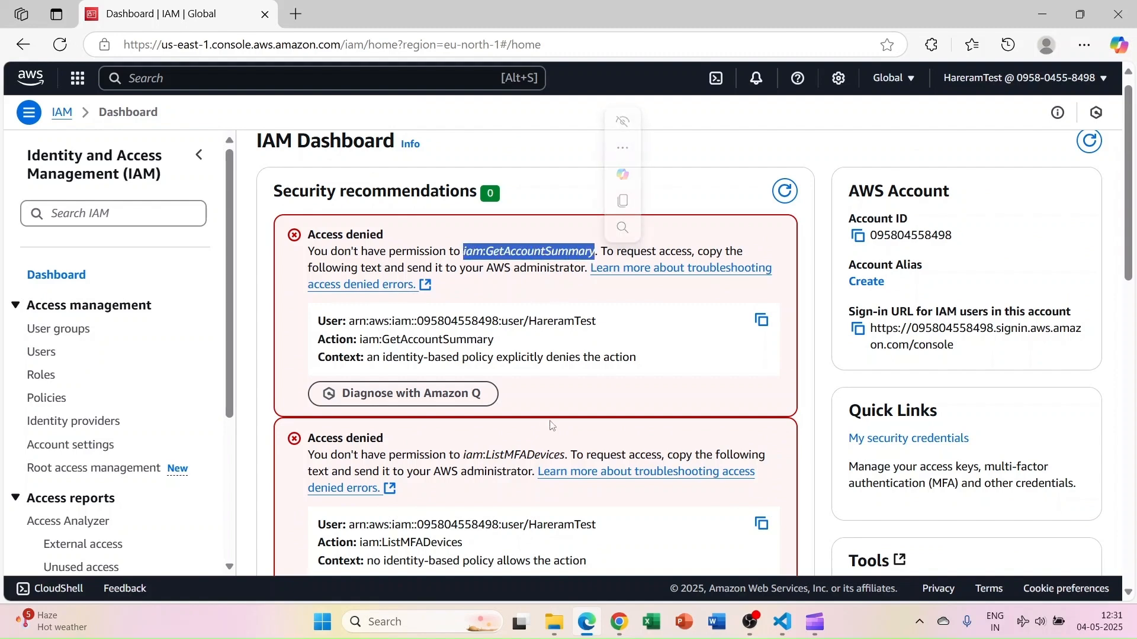
- Check the IAM resources section for the effect of the explicit deny on iam:GetAccountSummary
scroll(551, 425, "down", 8)
scroll(551, 425, "down", 5)
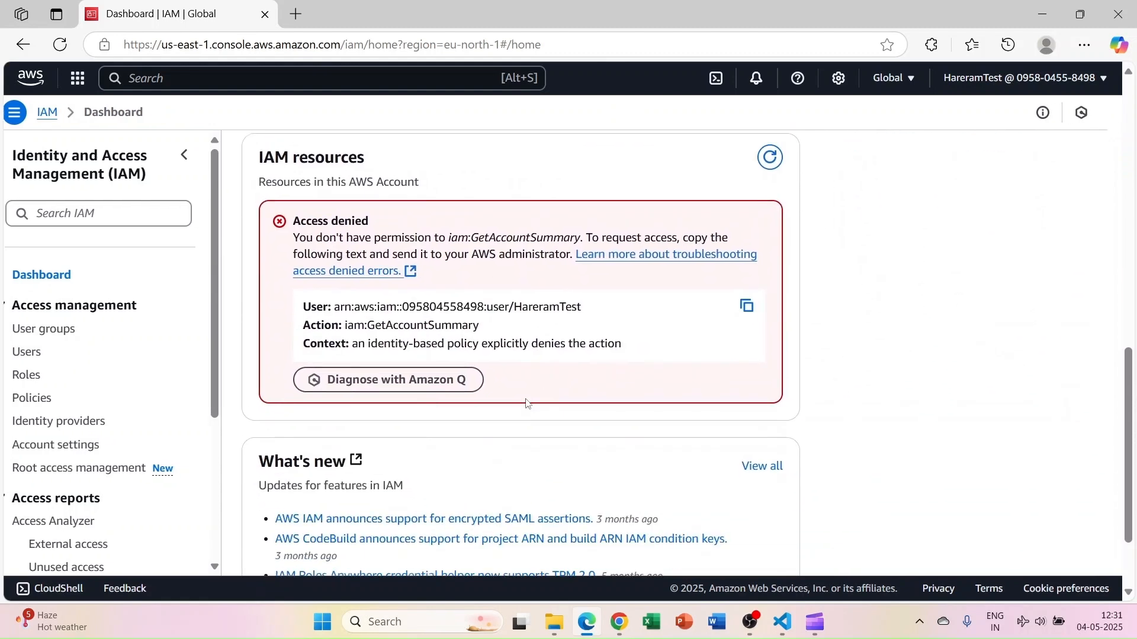
scroll(537, 433, "up", 1)
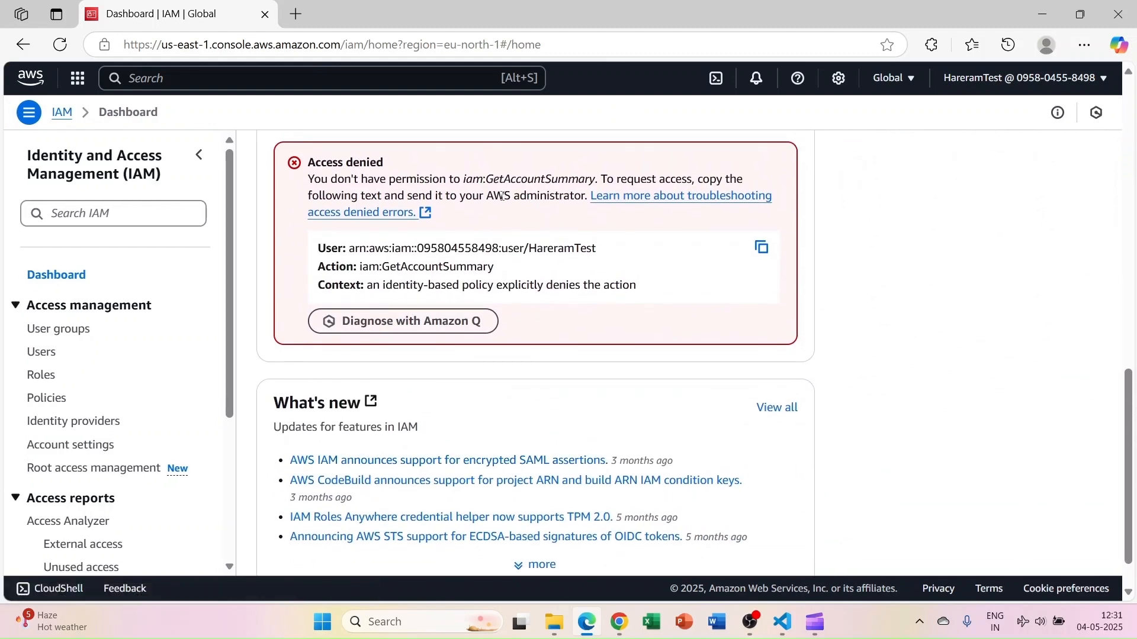
scroll(464, 179, "up", 2)
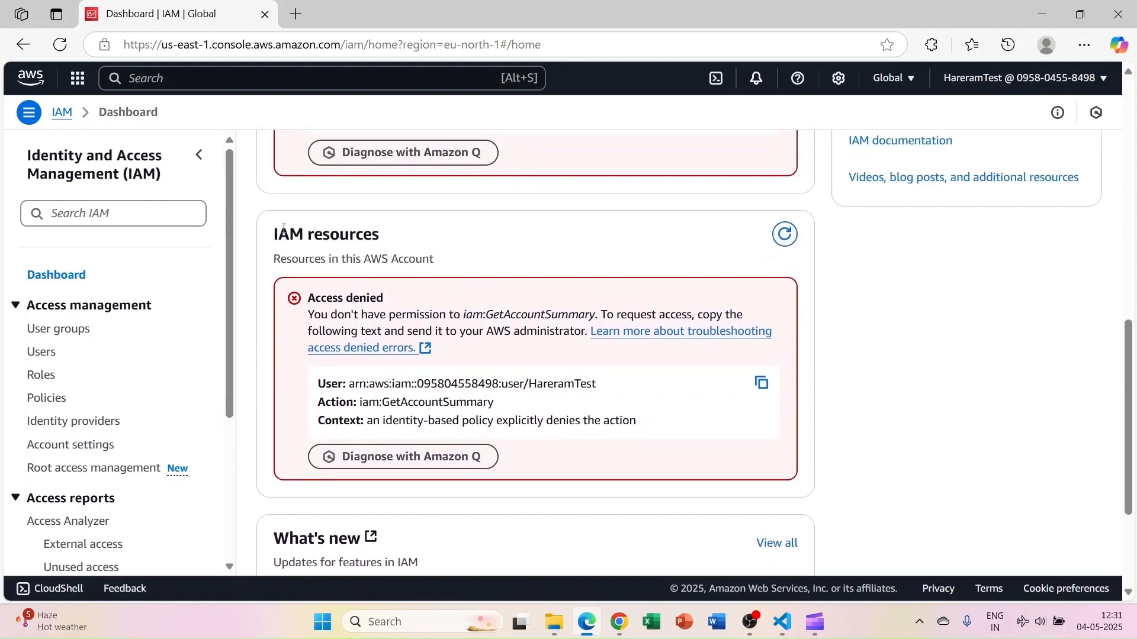
left_click_drag(274, 234, 429, 233)
left_click(429, 233)
- Return to Chrome and remove both inline policies, userPolicy1 and userPolicy2, from the test user's permissions
left_click(619, 622)
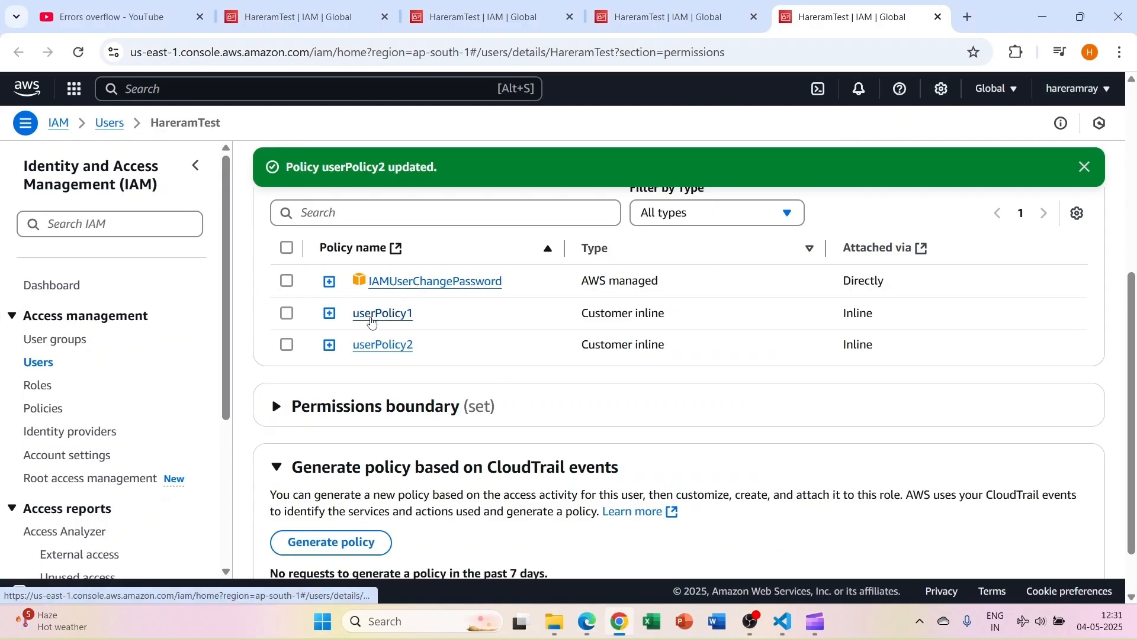
left_click(287, 345)
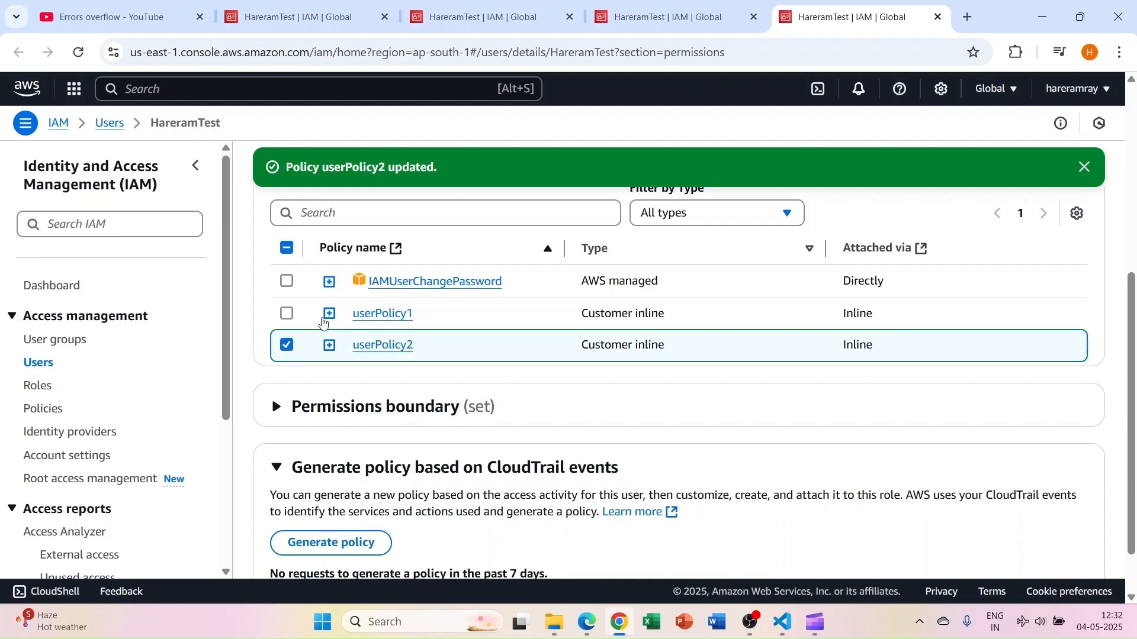
scroll(698, 314, "up", 1)
scroll(705, 314, "up", 1)
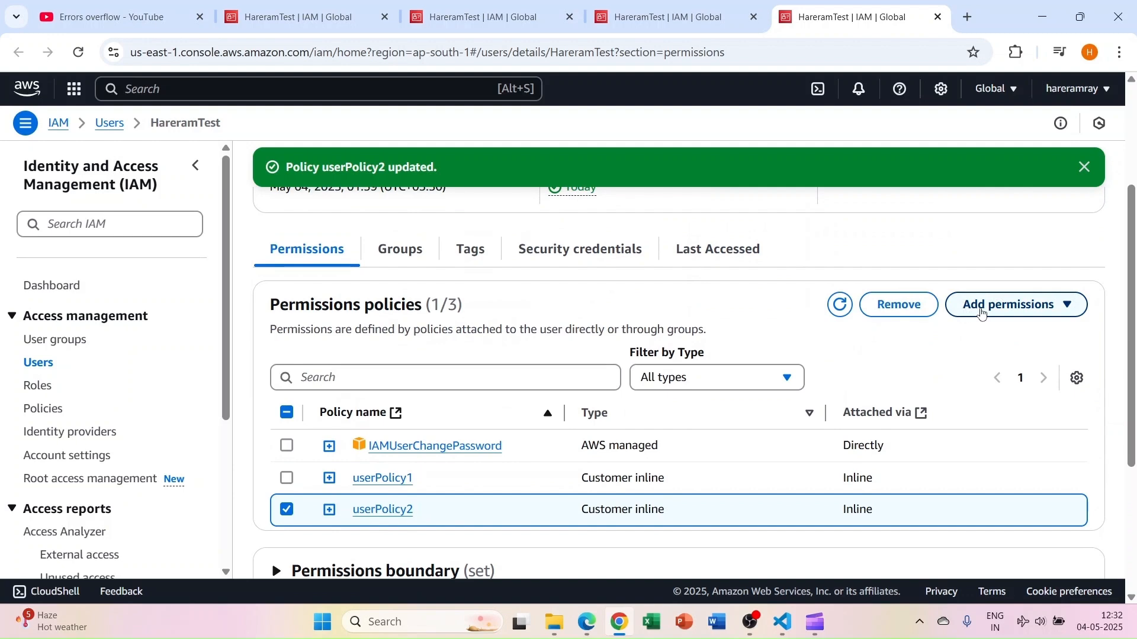
left_click(902, 307)
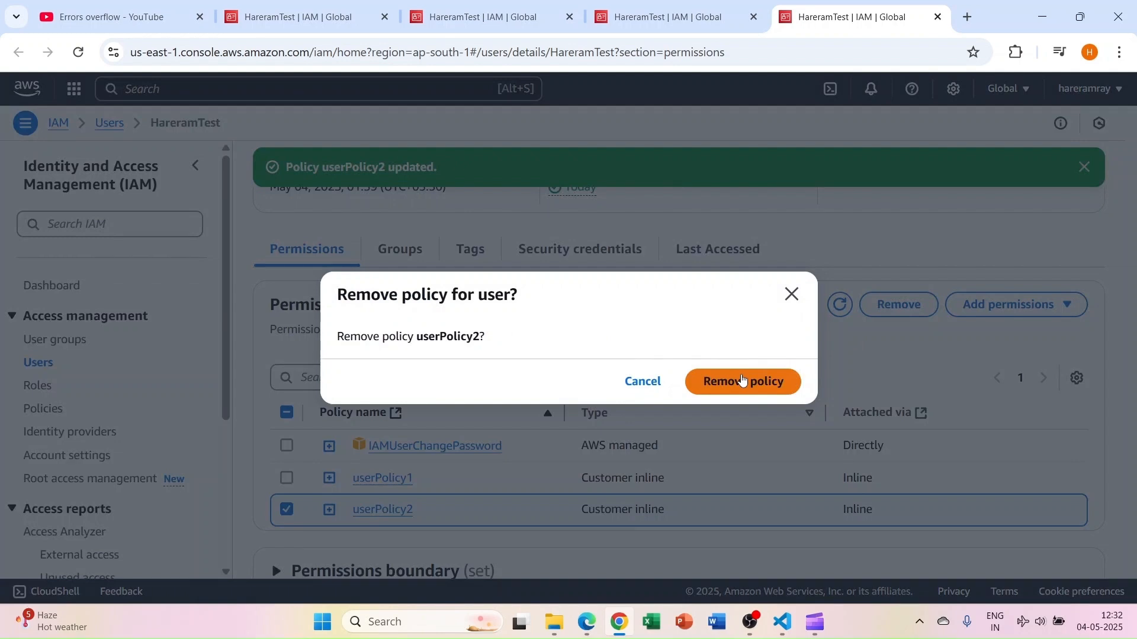
left_click(793, 294)
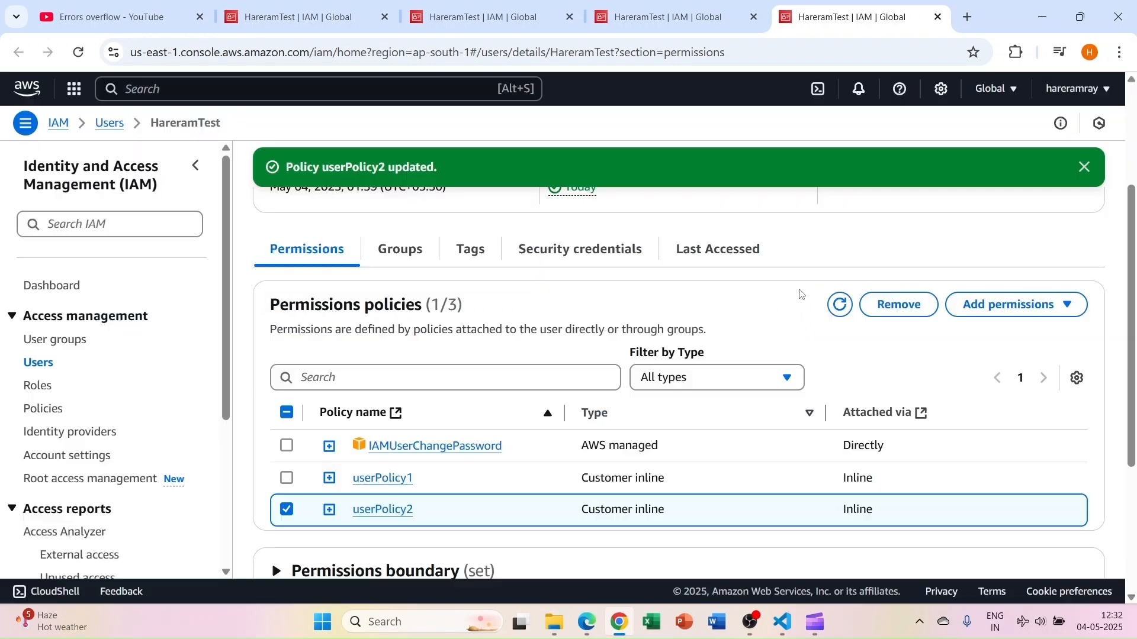
left_click(286, 477)
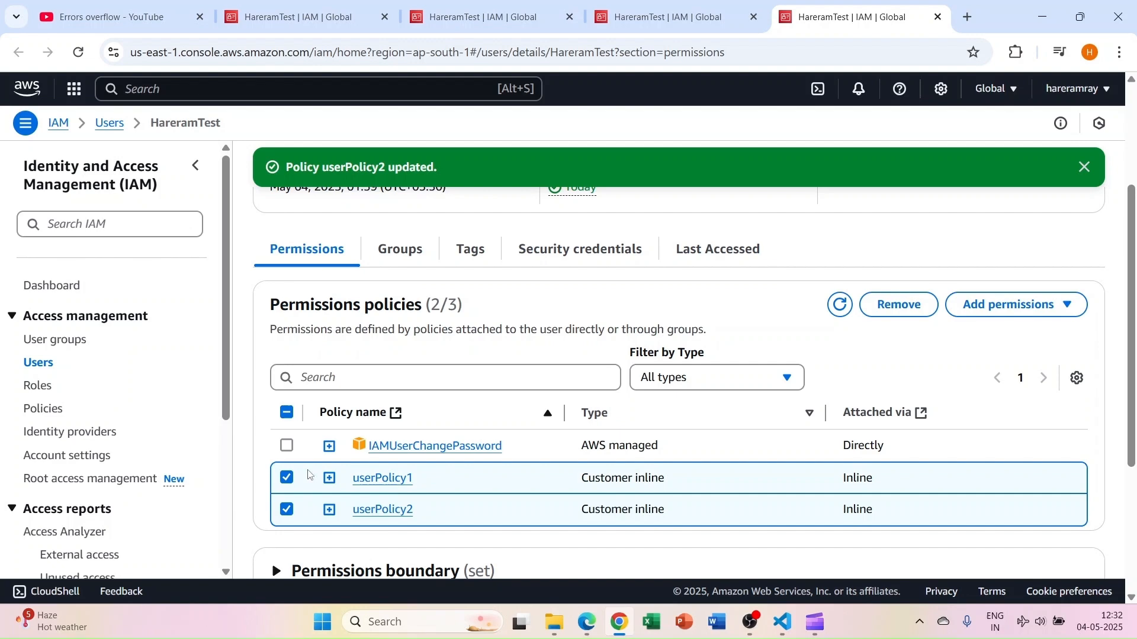
left_click(891, 306)
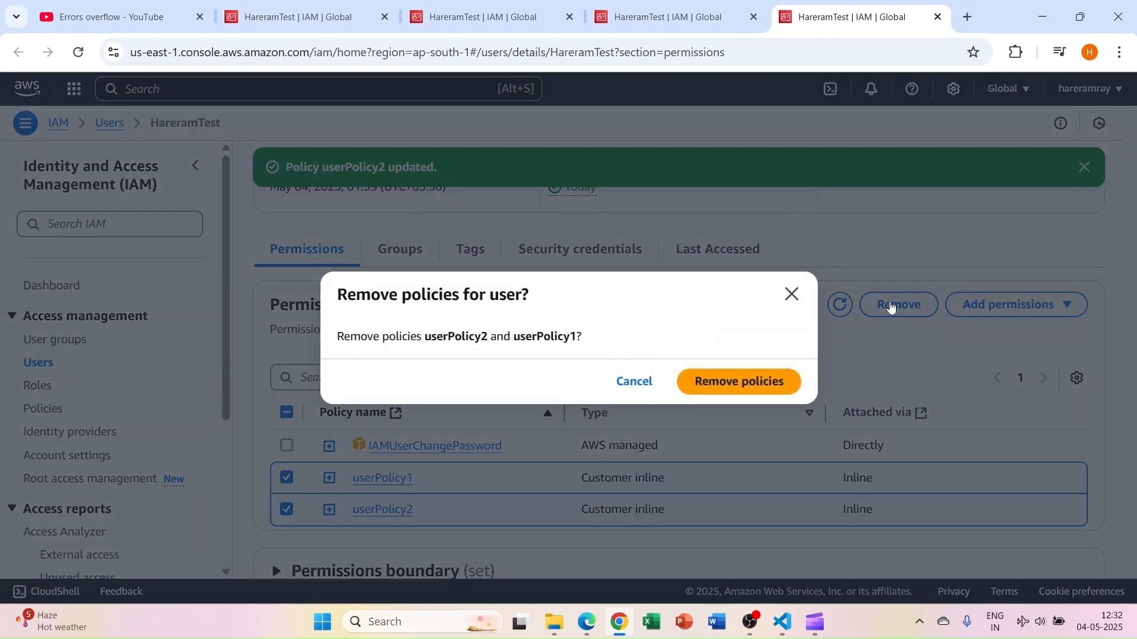
left_click(727, 387)
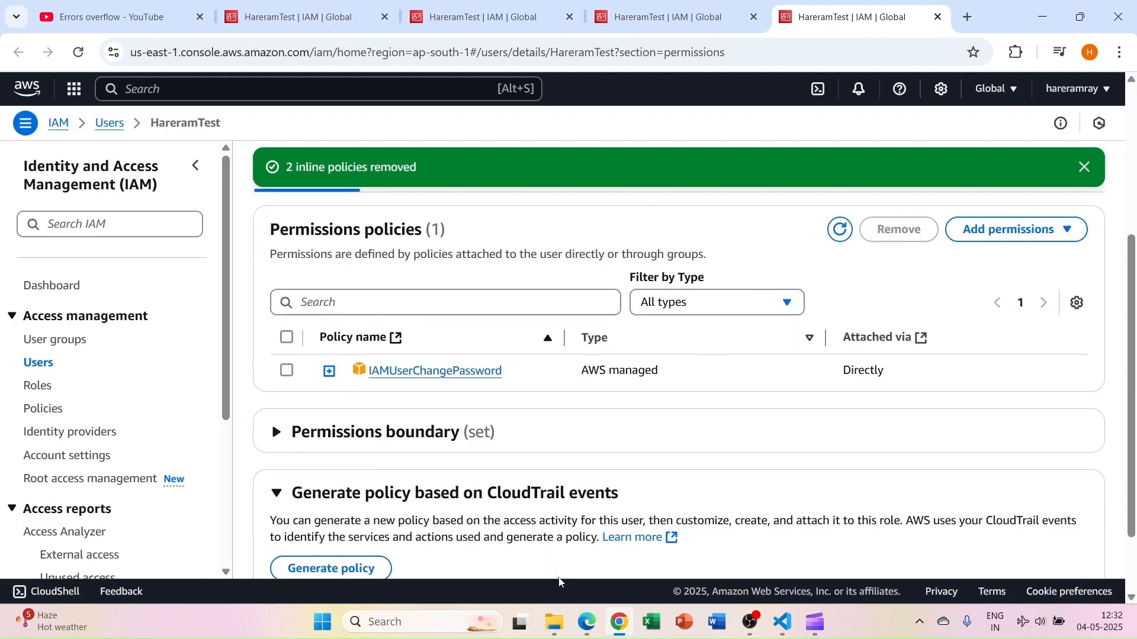
- Switch to Edge, reload the test user's IAM dashboard and check the AWS Account section for the effect of removing the policies
left_click(583, 610)
scroll(434, 311, "up", 10)
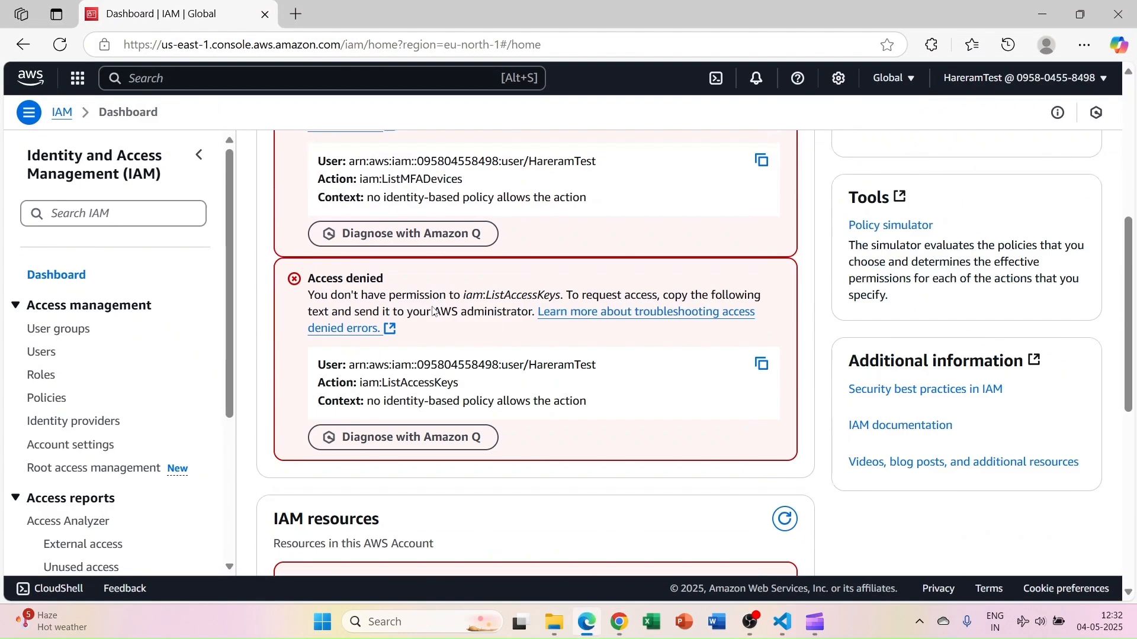
scroll(434, 311, "up", 3)
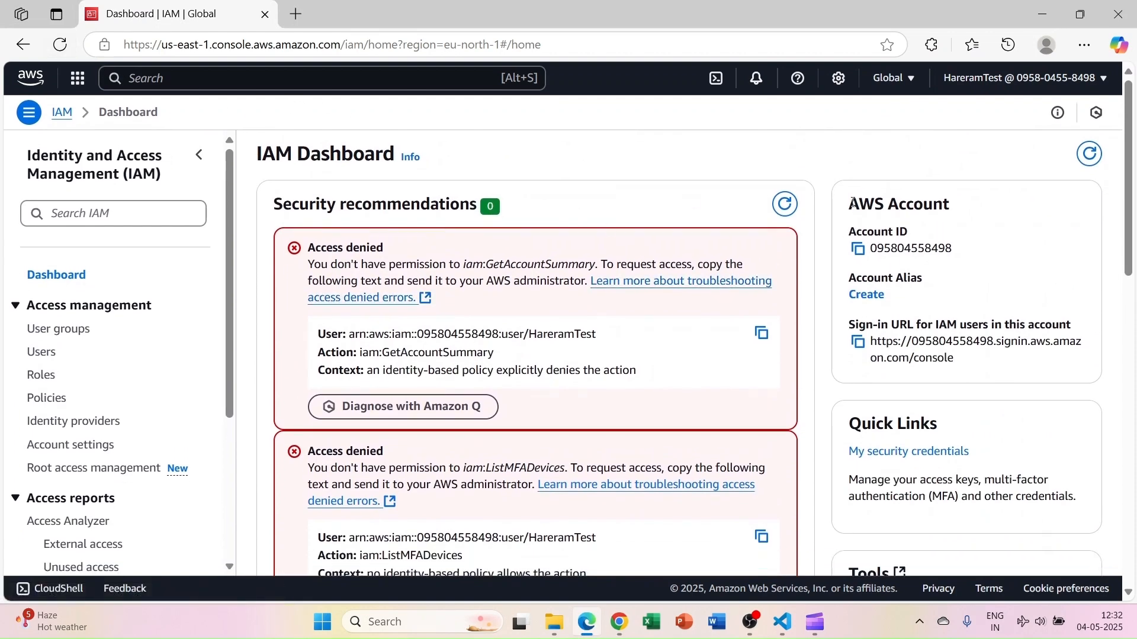
left_click(60, 45)
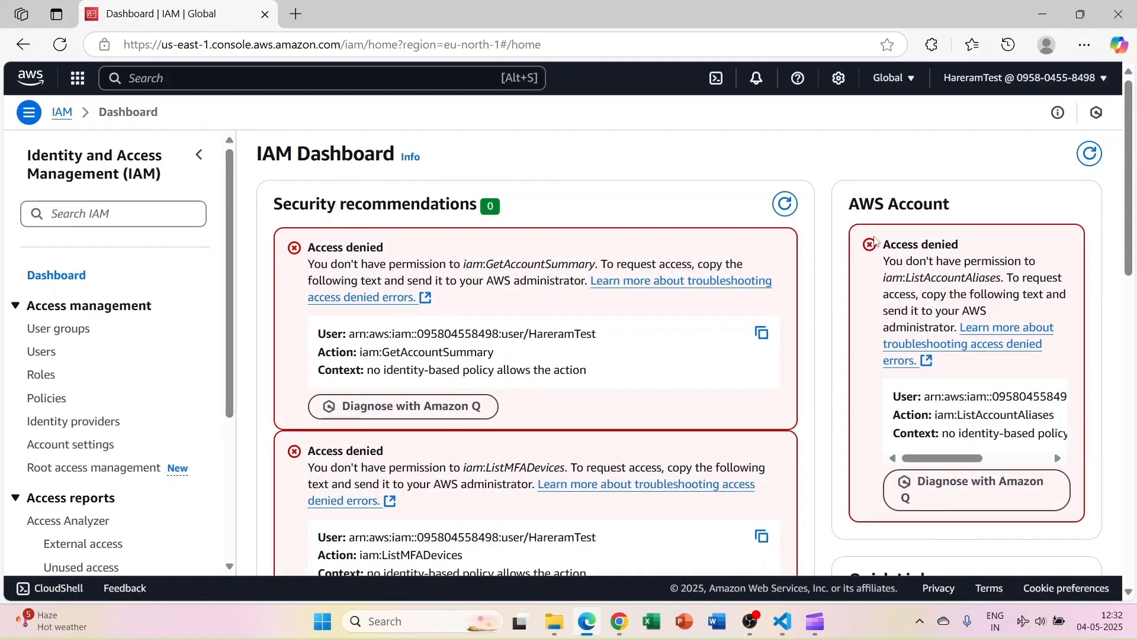
left_click_drag(869, 244, 978, 244)
left_click(919, 281)
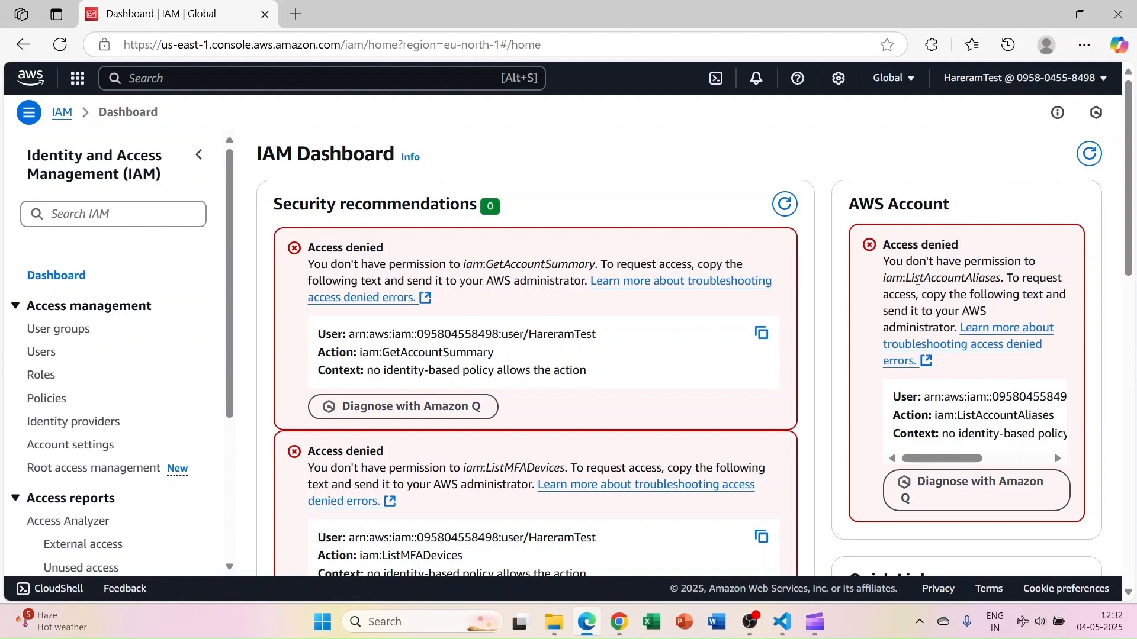